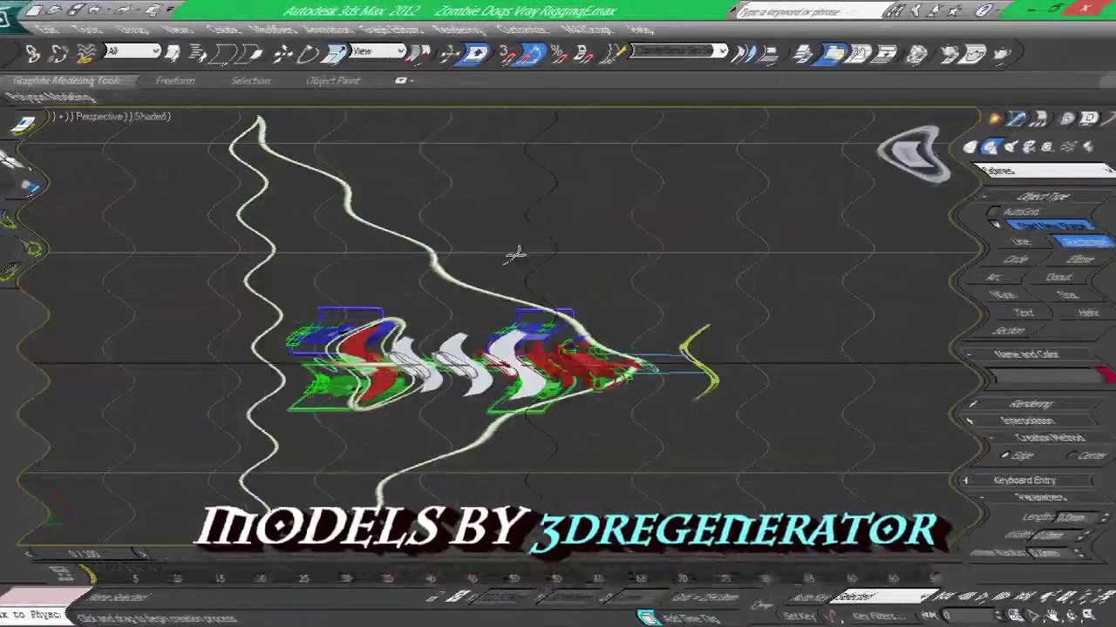
Draw a small rectangle in the Perspective view above the dog rig and open its settings
left_click_drag(511, 253, 547, 280)
left_click(1015, 117)
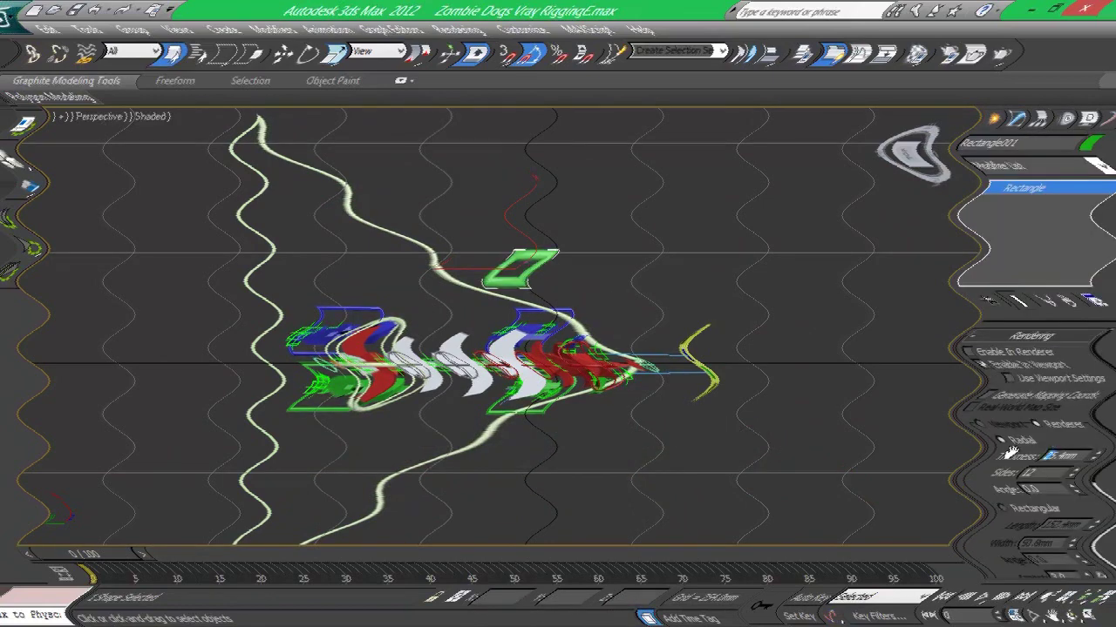
Give the rectangle a 10 mm viewport thickness and clone it into four foot controls
type("10")
key("Return")
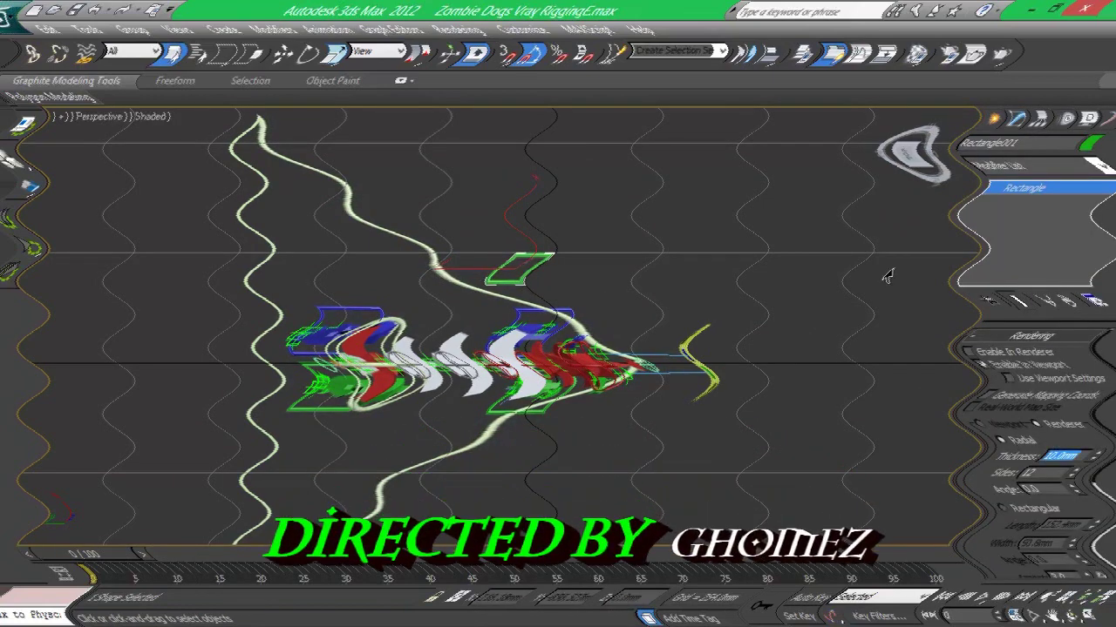
left_click(282, 54)
left_click_drag(491, 254, 297, 251, "shift")
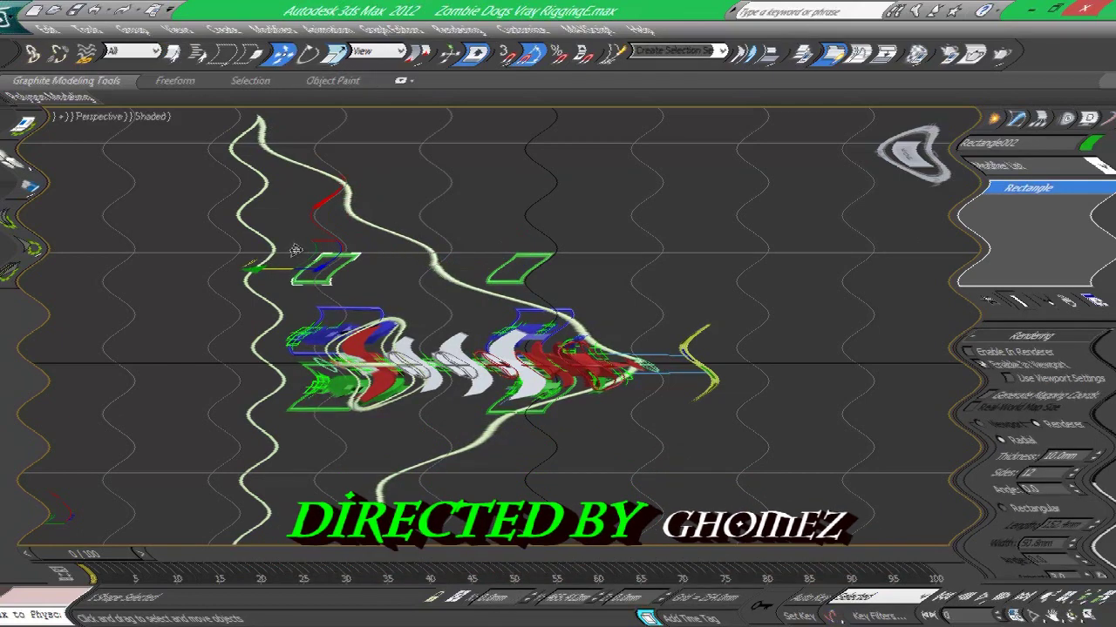
key("Return")
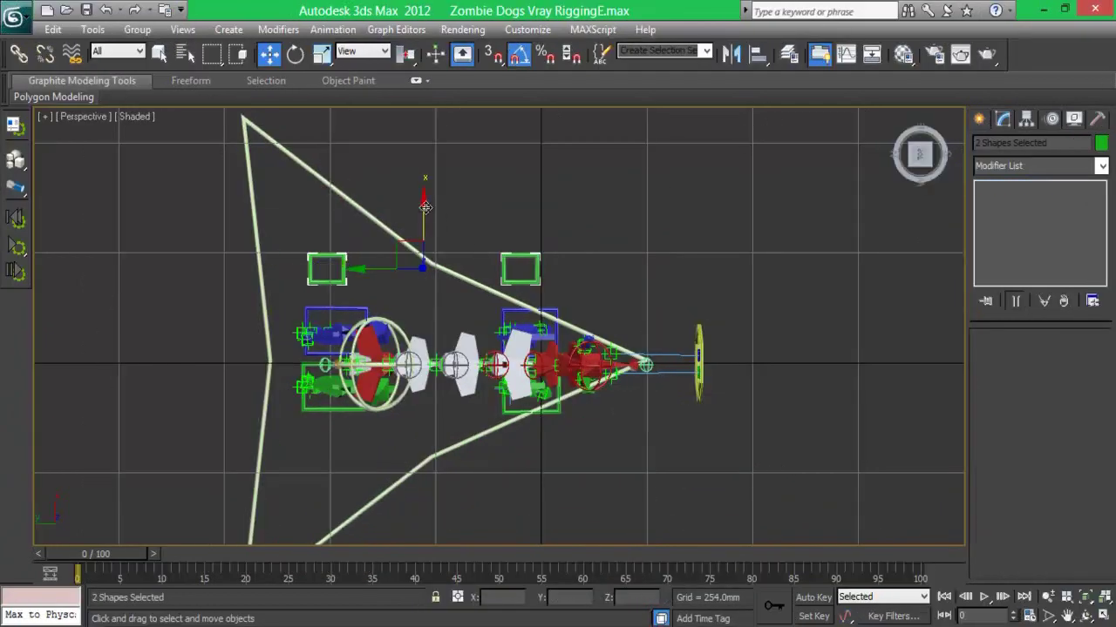
left_click_drag(425, 206, 425, 383, "shift")
key("Return")
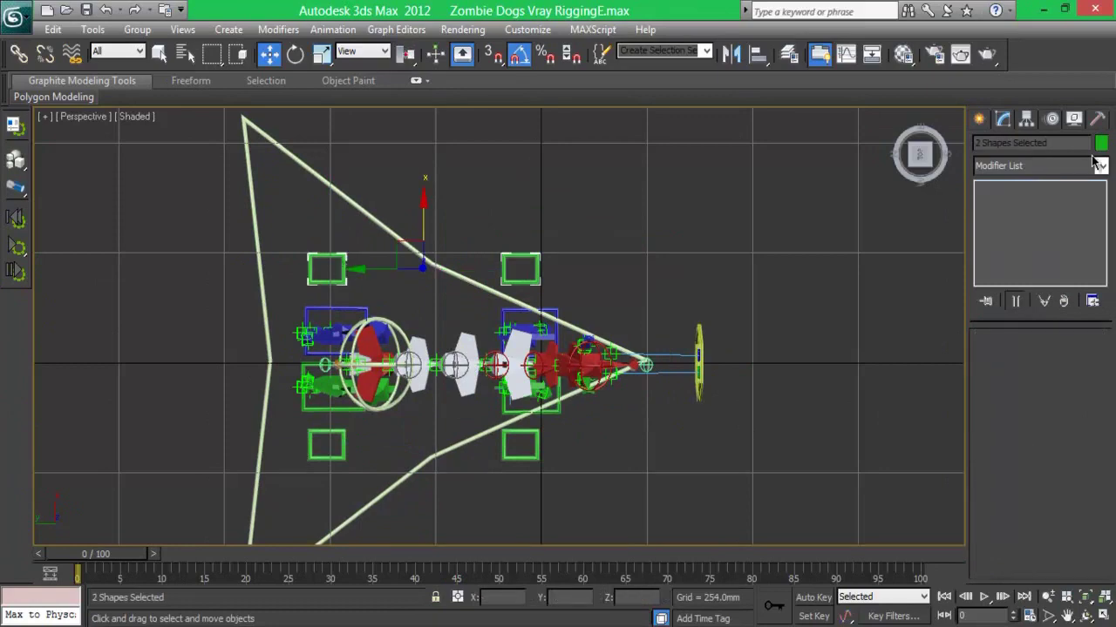
Color the upper two rectangles blue and frame the upper-left one
left_click(1101, 144)
left_click(652, 413)
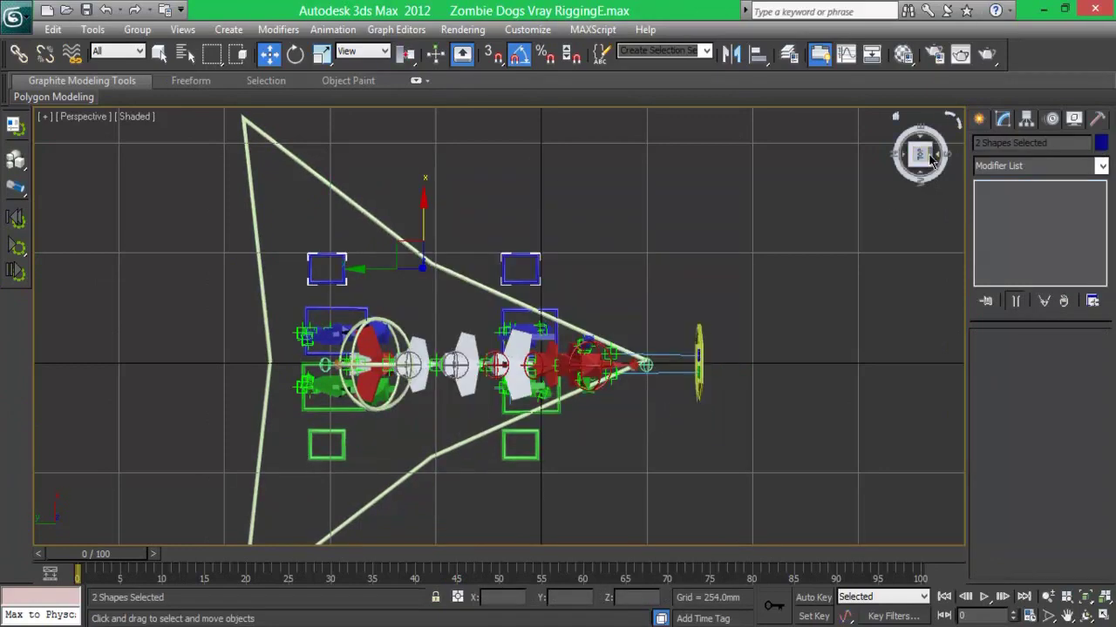
left_click(919, 155)
left_click(434, 211)
key("z")
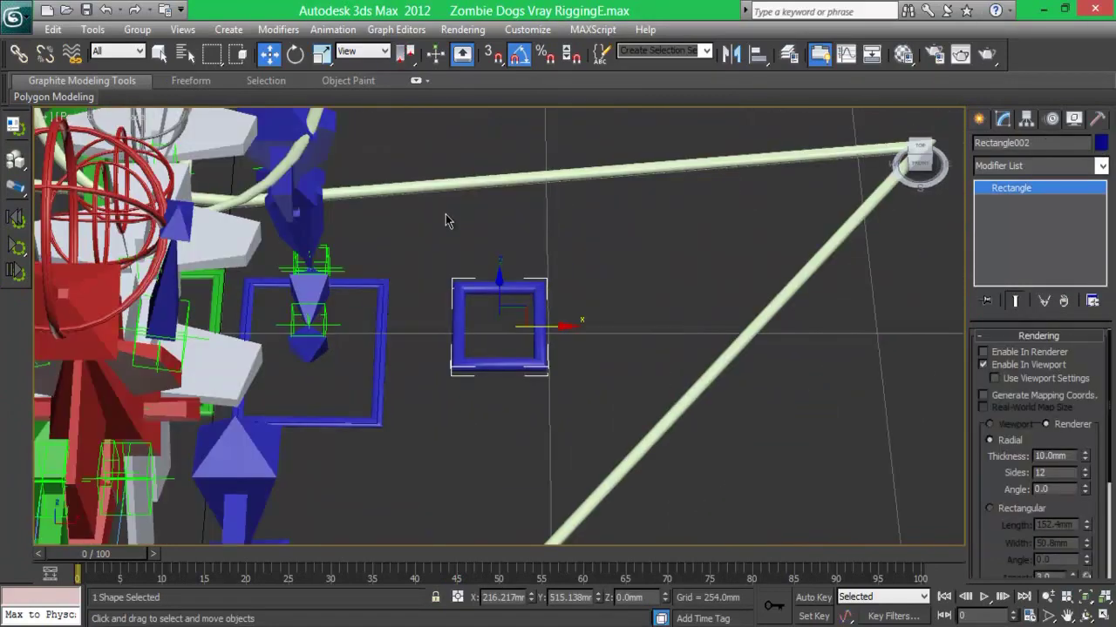
Align Rectangle002 to the blue foot control in X and Y position only, nudging it into place
key("alt+a")
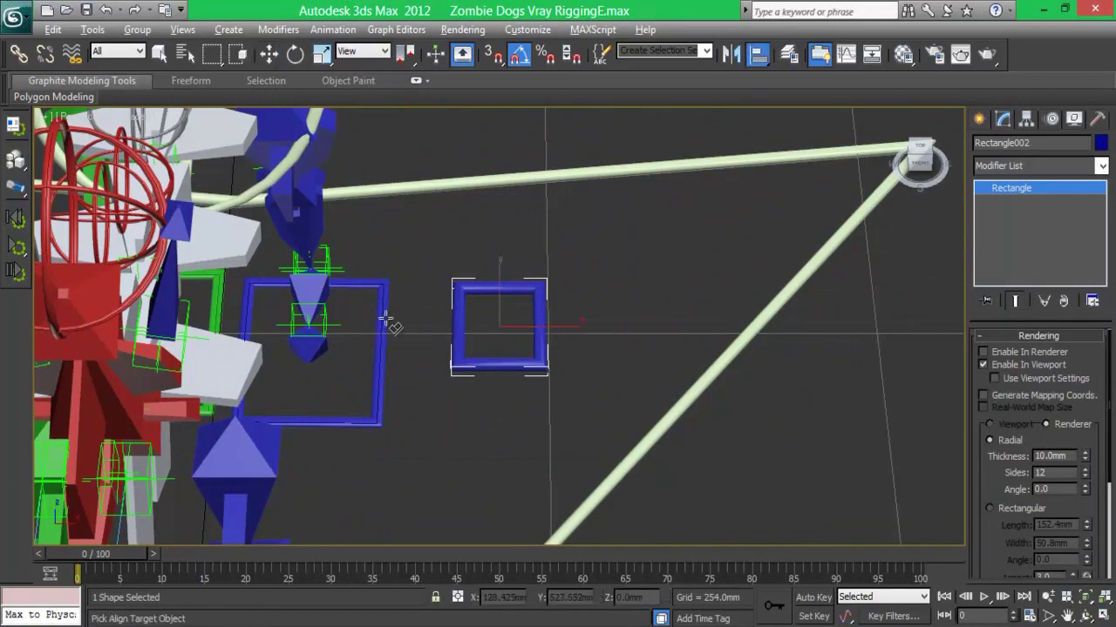
left_click(386, 323)
left_click(603, 212)
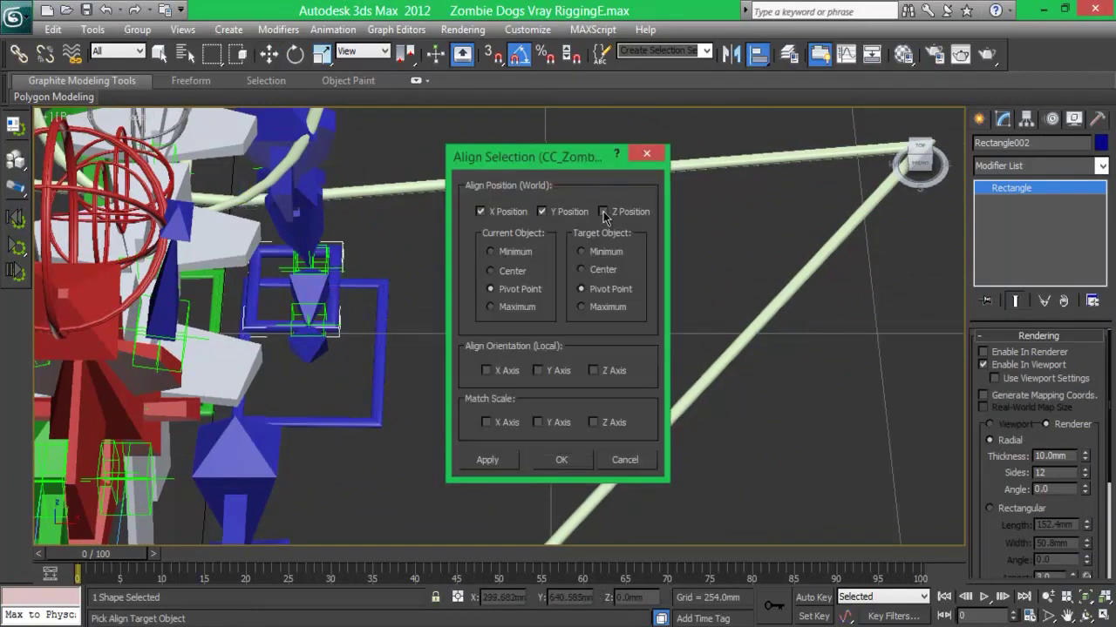
left_click(563, 461)
left_click_drag(919, 161, 87, 131)
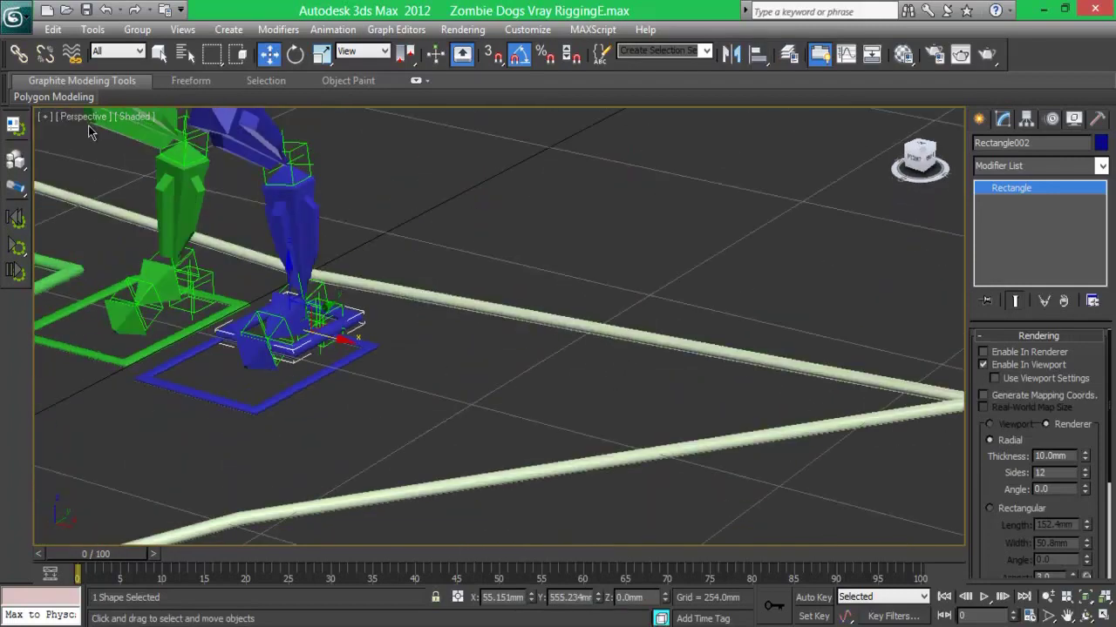
left_click_drag(337, 260, 306, 351)
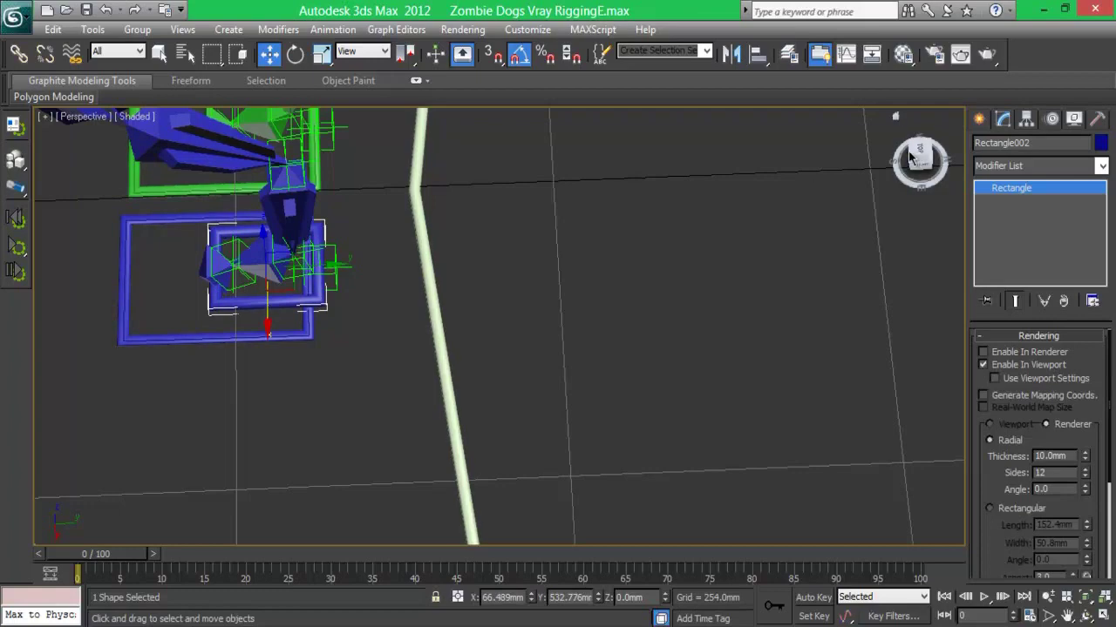
Turn on Affect Pivot Only in the Hierarchy panel's Pivot settings
left_click_drag(909, 157, 786, 268)
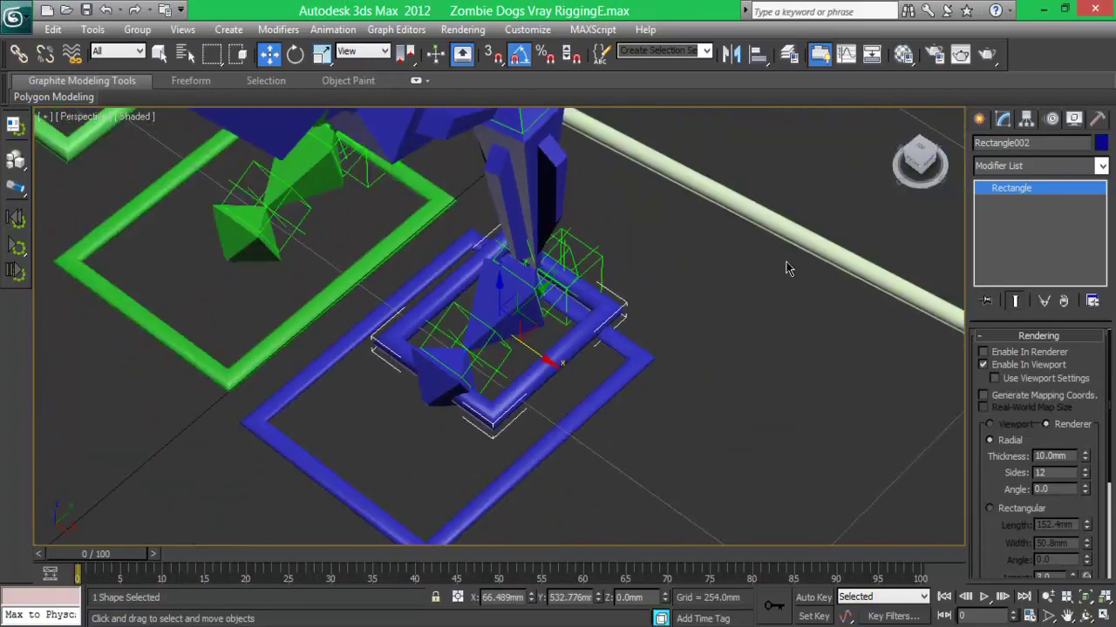
left_click_drag(919, 159, 936, 150)
left_click(1027, 118)
left_click(1043, 228)
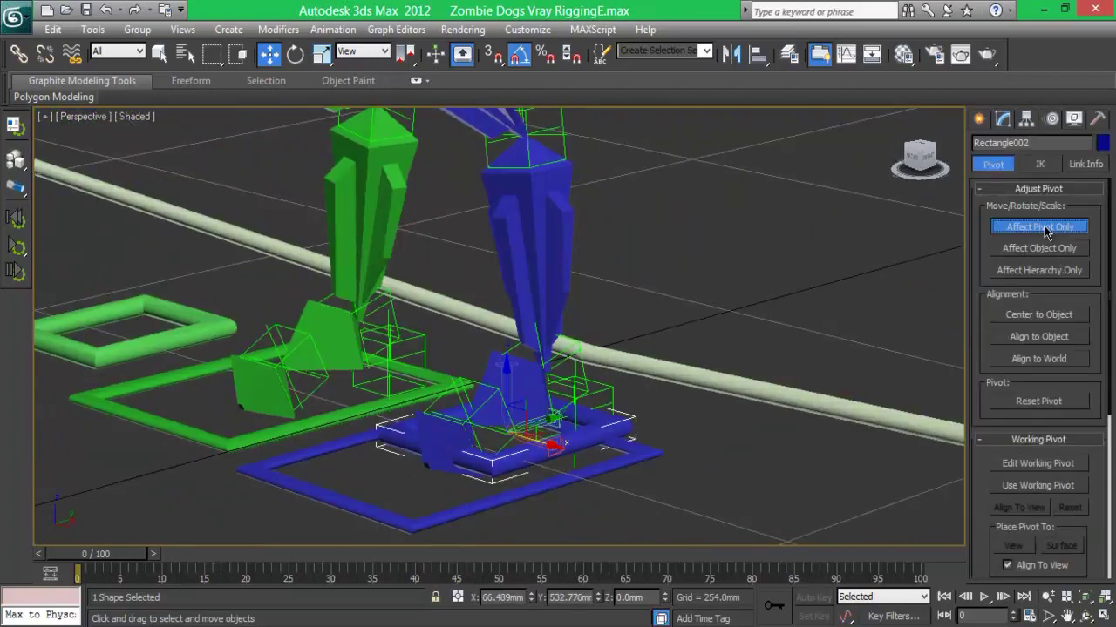
Align the blue rectangle's pivot to the blue foot's pivot control, including orientation
middle_click_drag(657, 295, 688, 326, "alt")
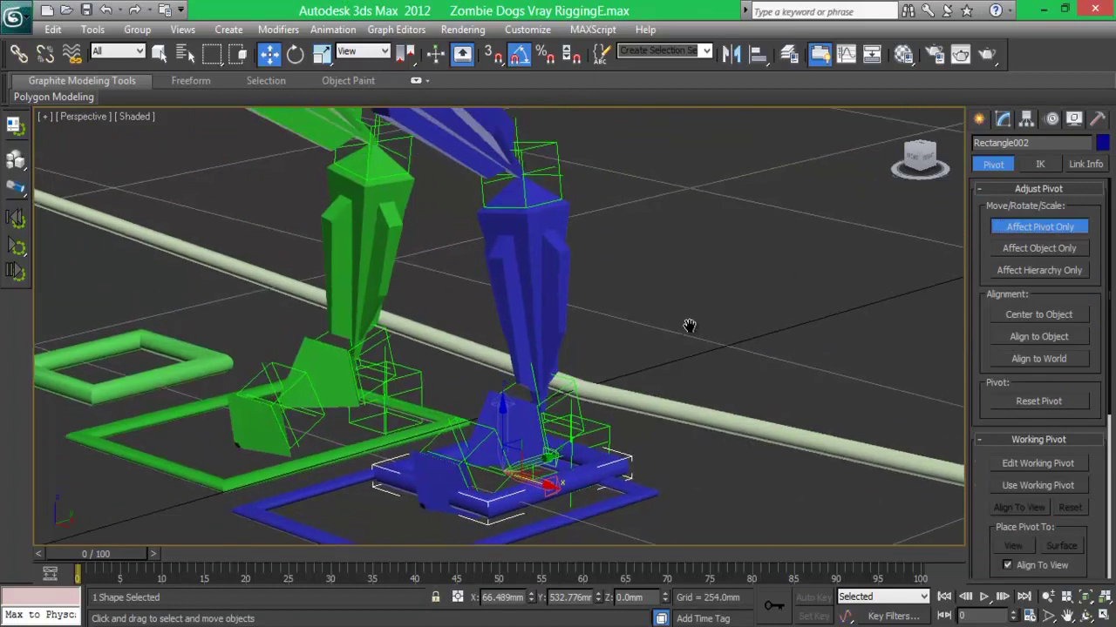
key("alt+a")
left_click(525, 222)
left_click_drag(564, 165, 790, 158)
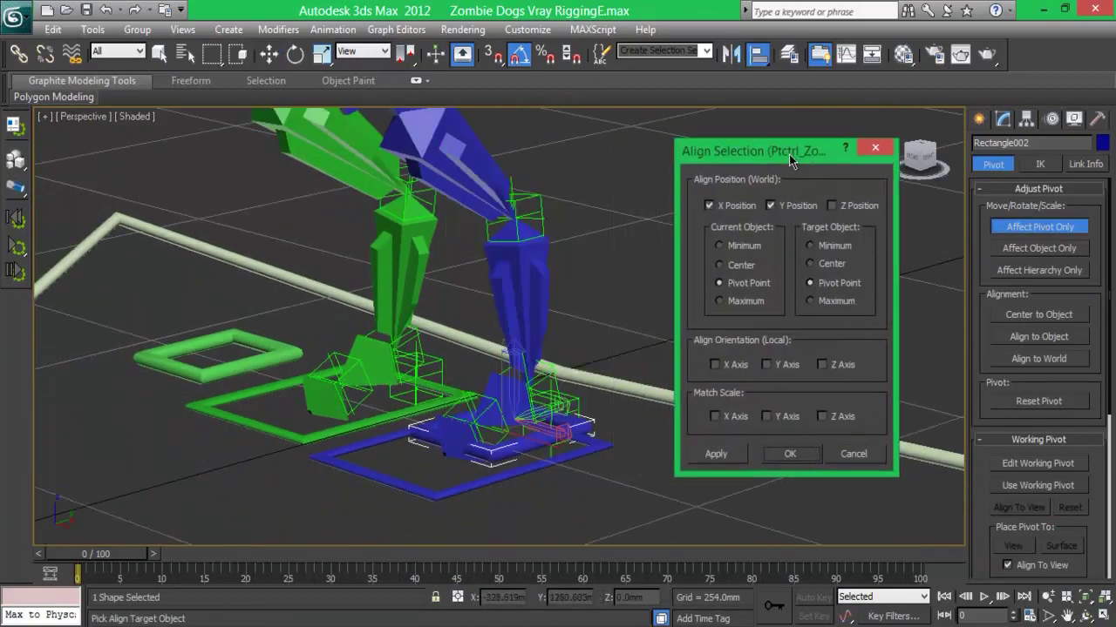
left_click(715, 364)
left_click(787, 453)
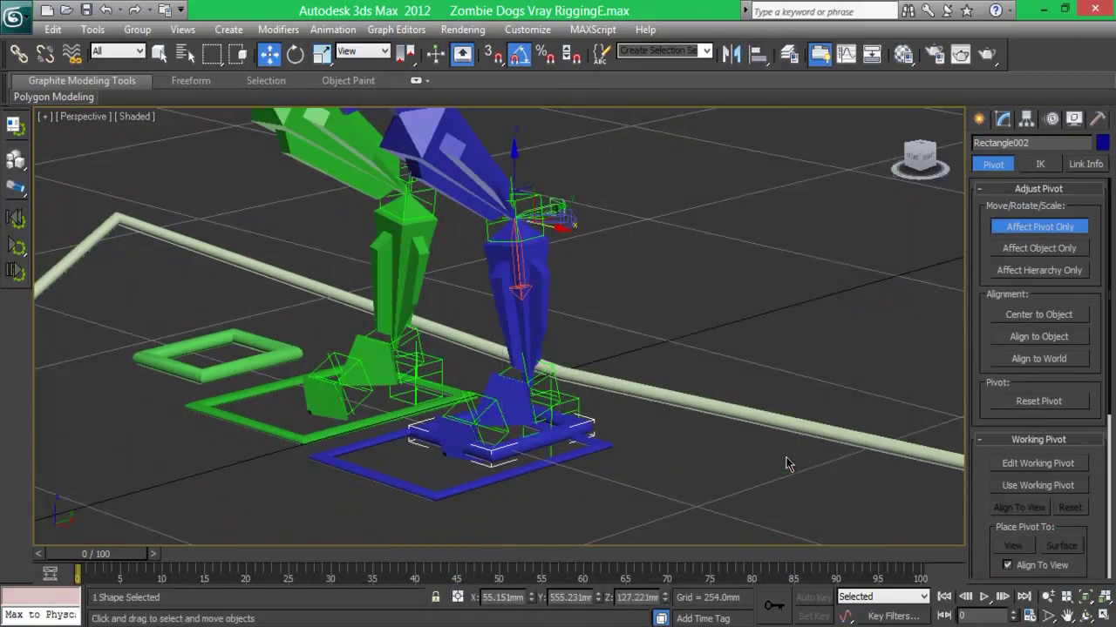
left_click(1039, 227)
Align the green rectangle to the green foot control in X and Y position, without orientation
left_click(292, 353)
key("alt+a")
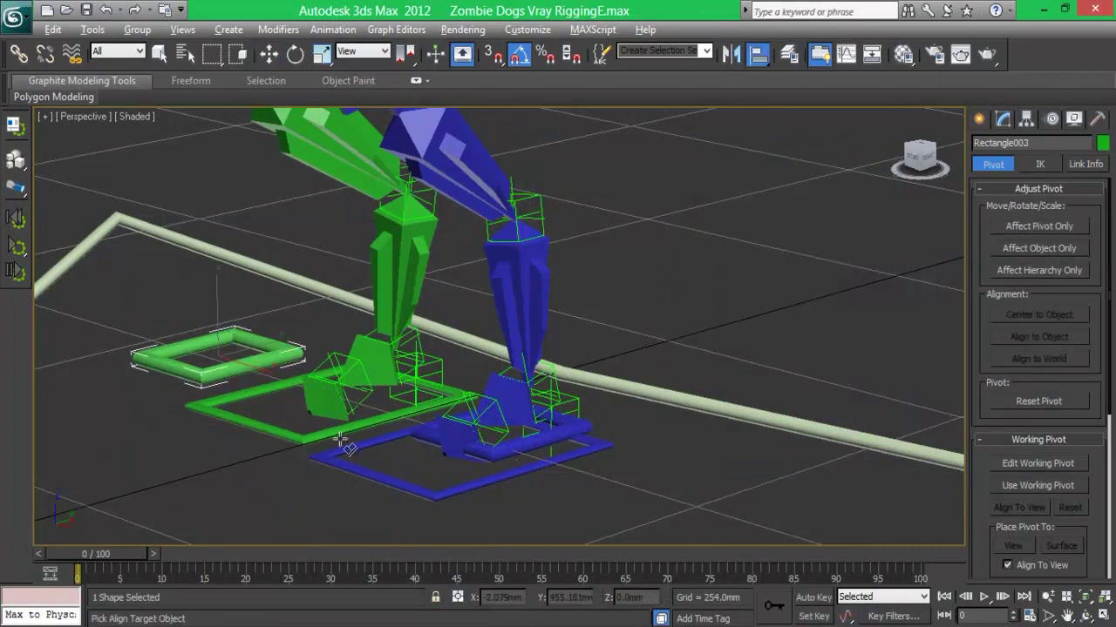
left_click(341, 438)
left_click(831, 205)
left_click(715, 365)
left_click(767, 364)
left_click(821, 365)
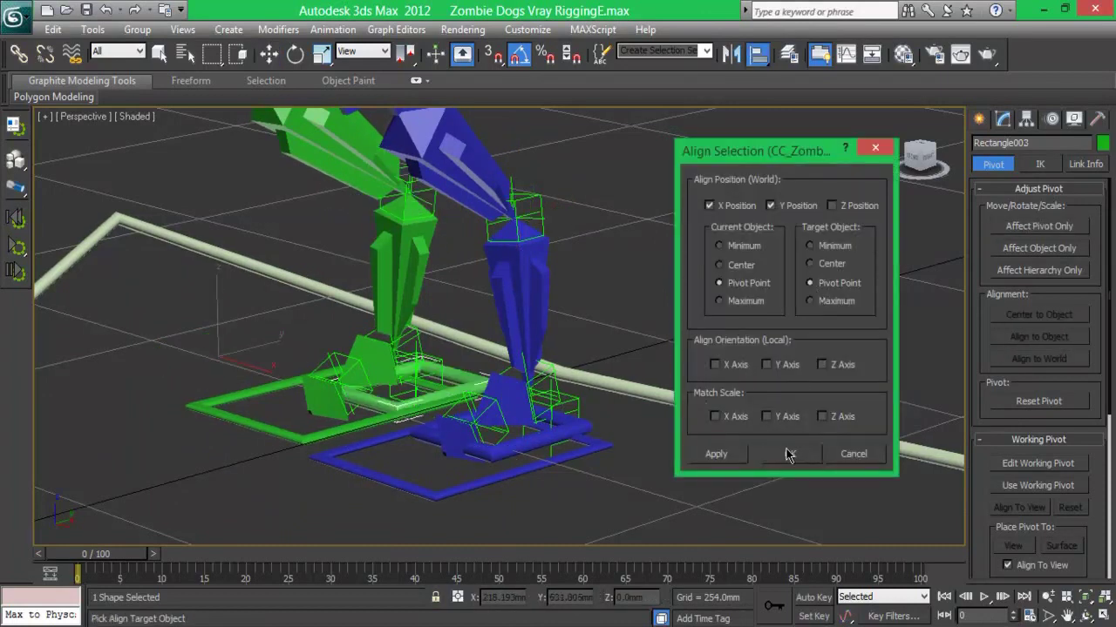
left_click(787, 454)
Line up the green rectangle with the blue rectangle, leaving X position unaligned
key("alt+a")
left_click(511, 450)
left_click(708, 205)
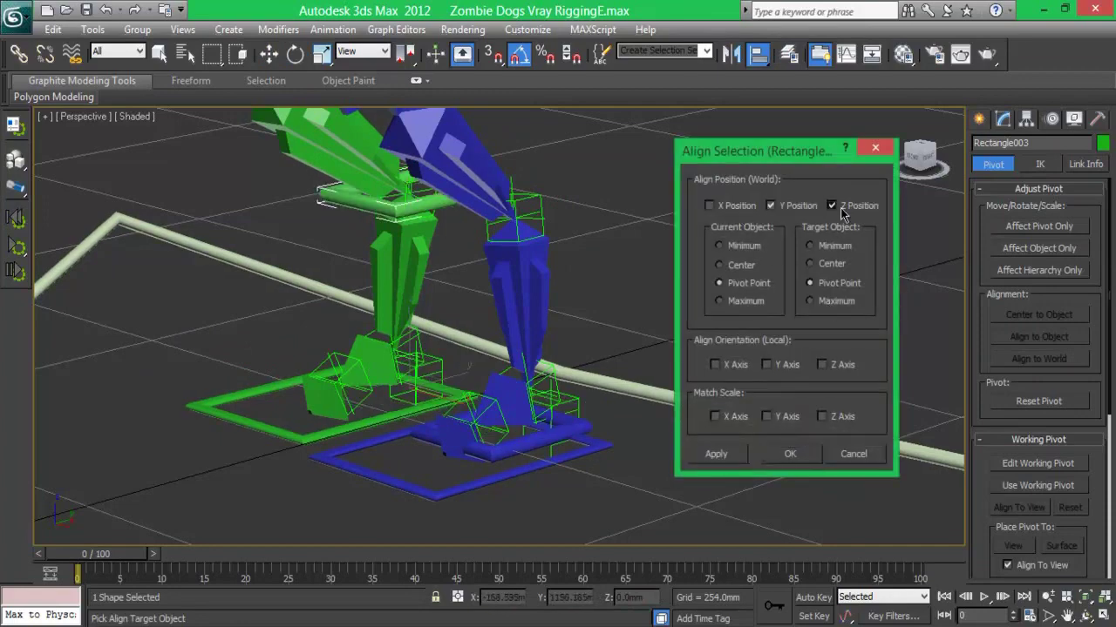
left_click(860, 446)
Align the green rectangle's pivot to the green foot's pivot control using Affect Pivot Only
left_click(913, 155)
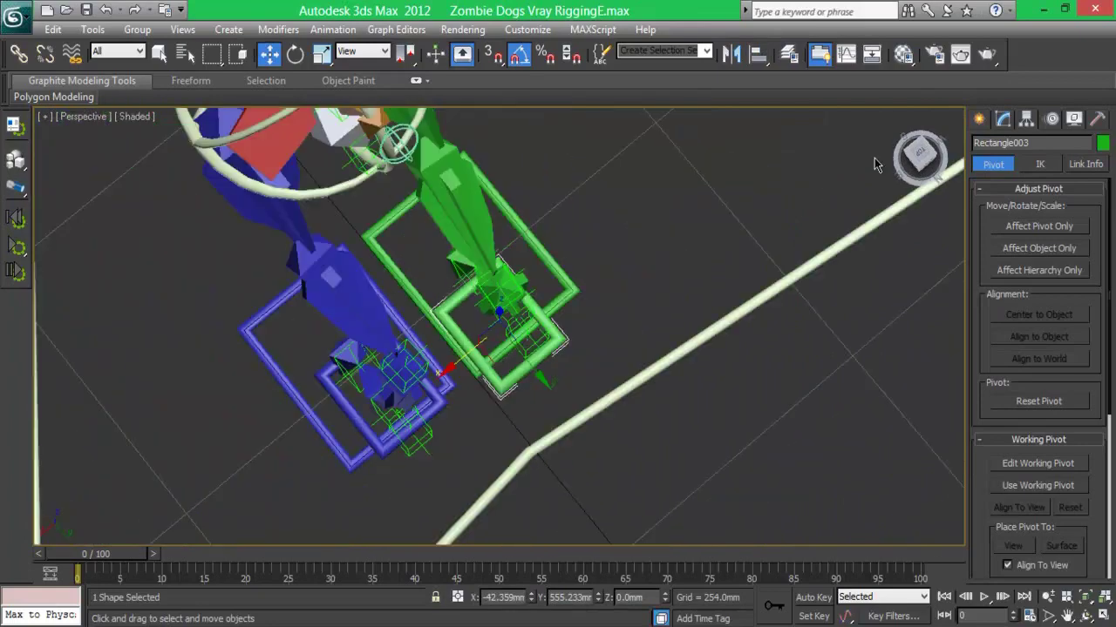
middle_click_drag(828, 194, 805, 119, "alt")
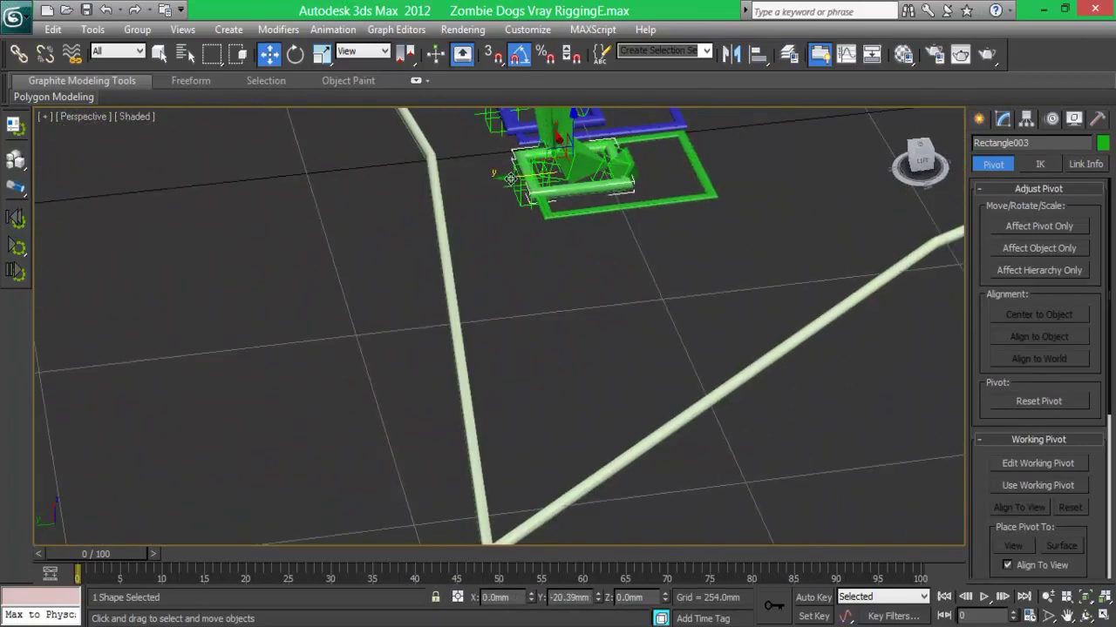
left_click_drag(920, 160, 99, 177)
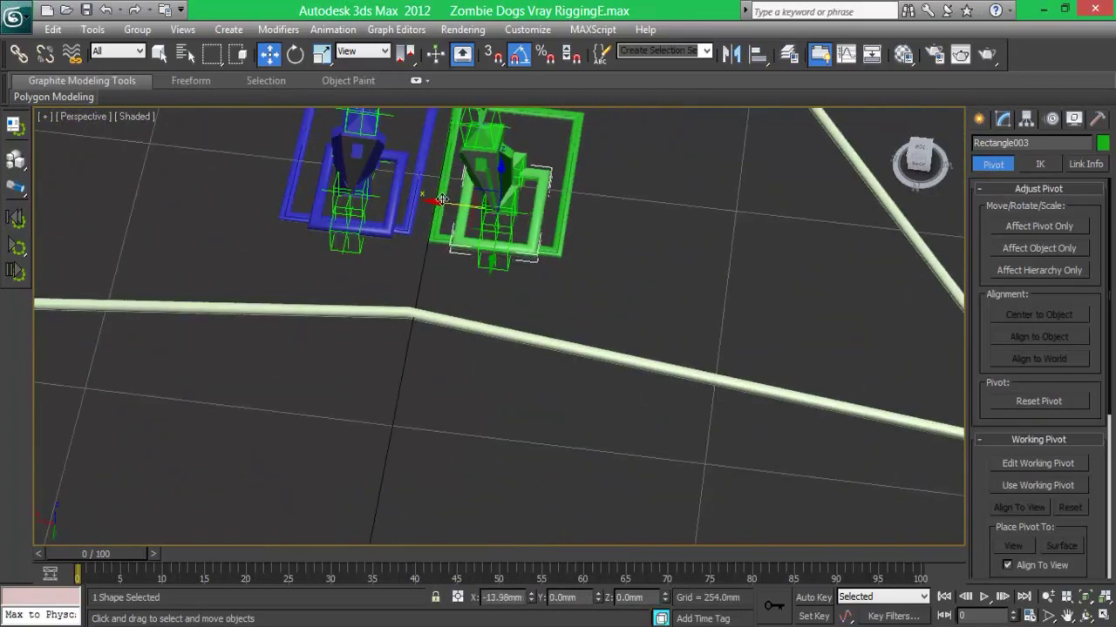
left_click(909, 166)
scroll(770, 224, "down", 3)
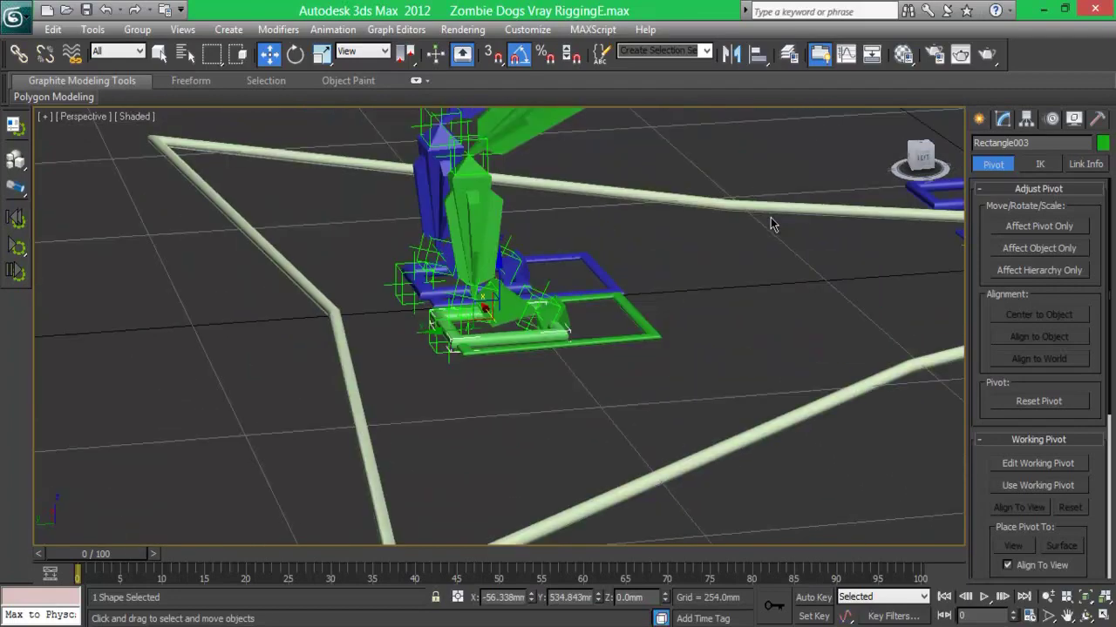
left_click(1040, 226)
key("alt+a")
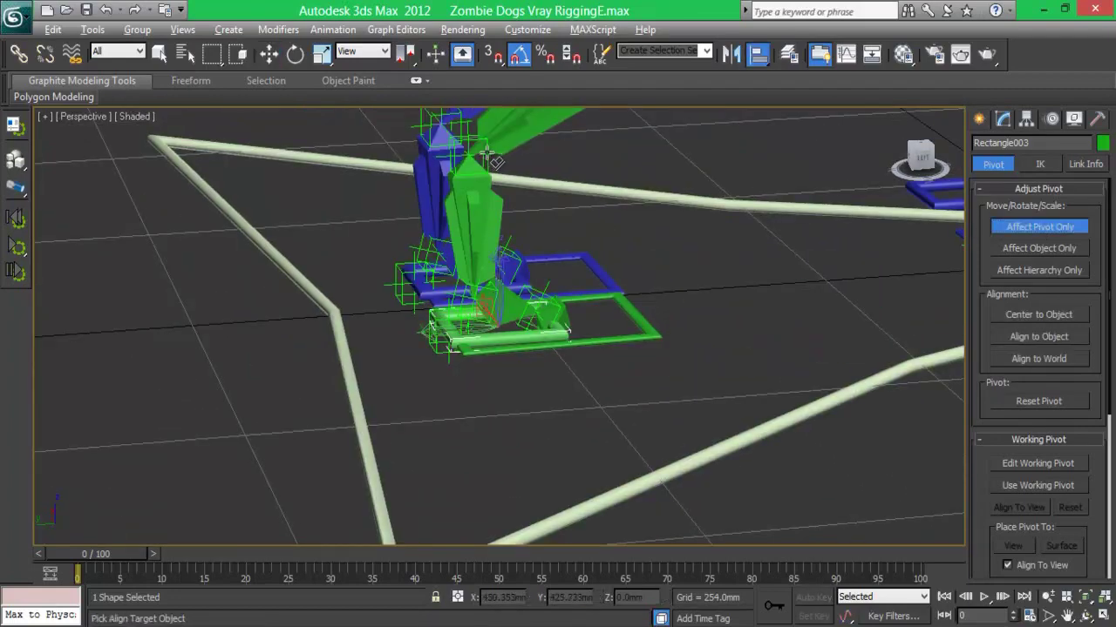
left_click(486, 152)
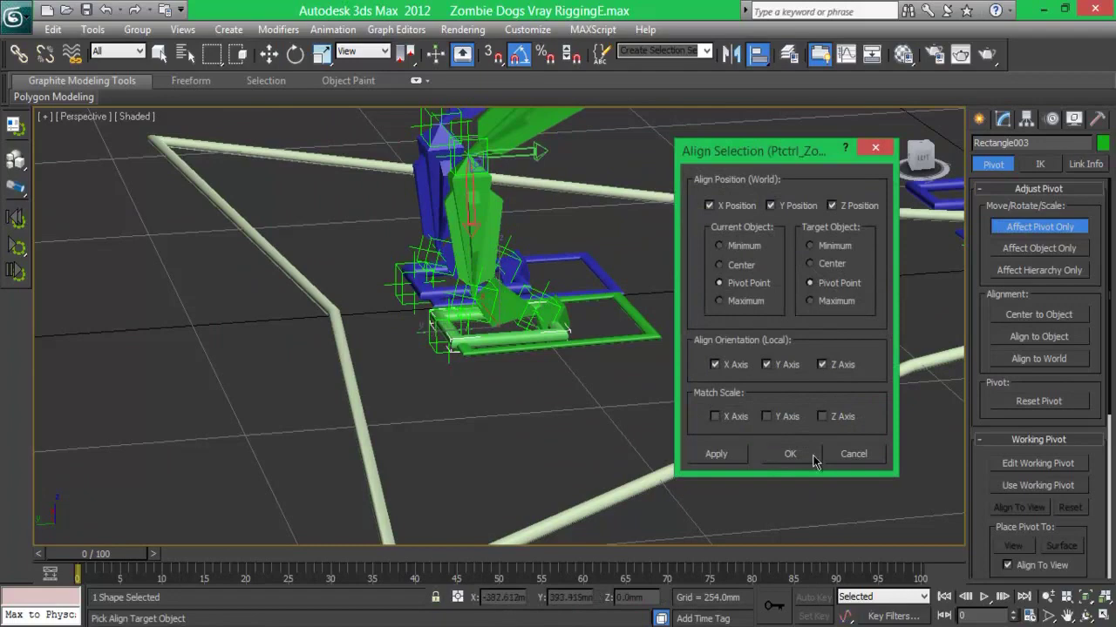
left_click(814, 462)
left_click(1028, 229)
Select the second green rectangle and start aligning it to the foot control
middle_click_drag(459, 267, 730, 369, "alt")
left_click(731, 369)
key("alt+a")
left_click(704, 355)
left_click_drag(784, 129, 392, 129)
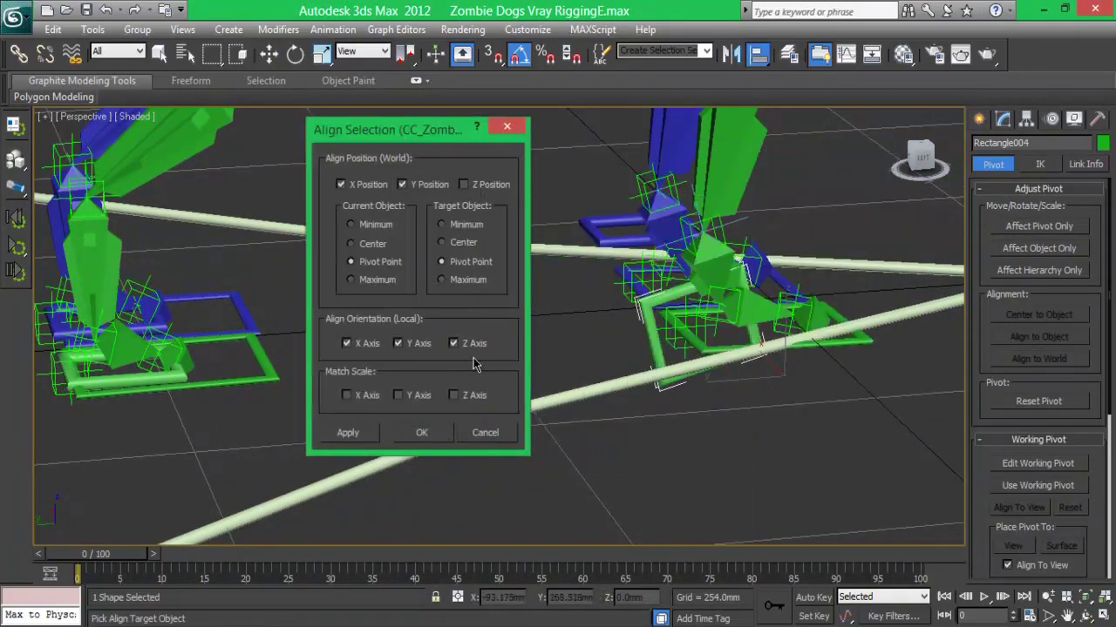
Finish aligning the second green rectangle to the foot and nudge it slightly along X
left_click(421, 433)
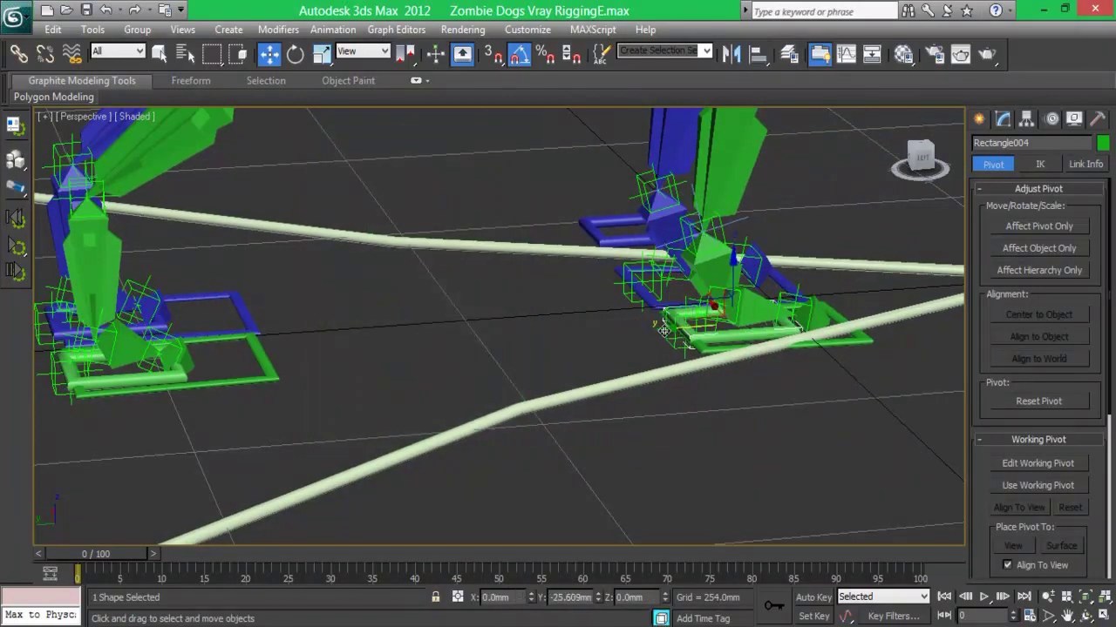
left_click_drag(920, 155, 916, 164)
left_click_drag(689, 220, 699, 218)
middle_click_drag(594, 246, 593, 142, "alt")
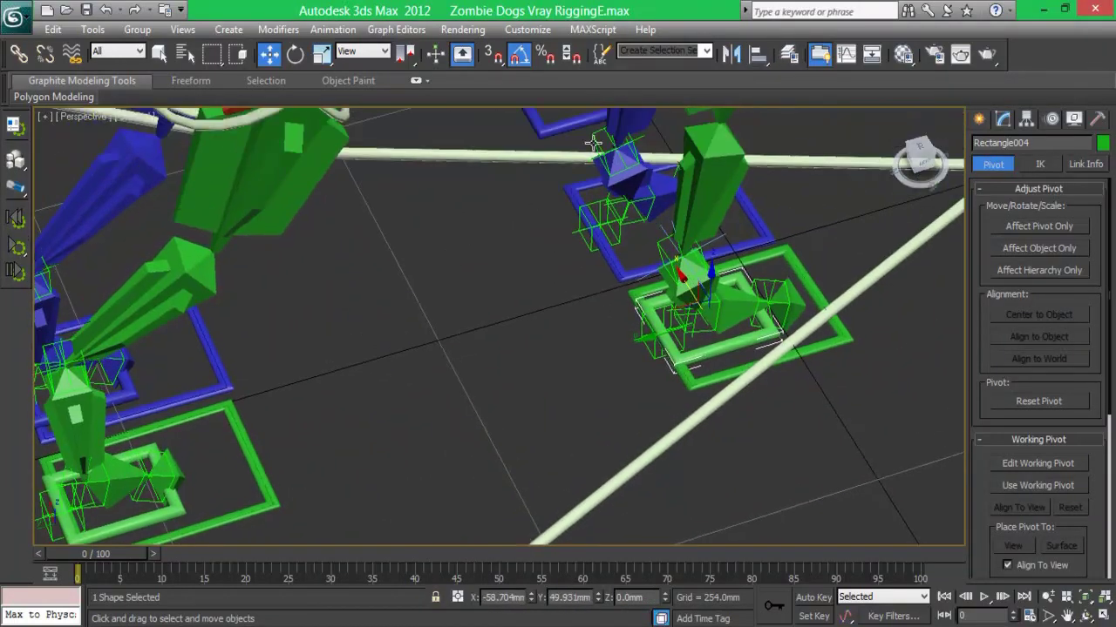
Align that rectangle's pivot to the foot control with X, Y and Z orientation
left_click(1039, 226)
left_click(758, 54)
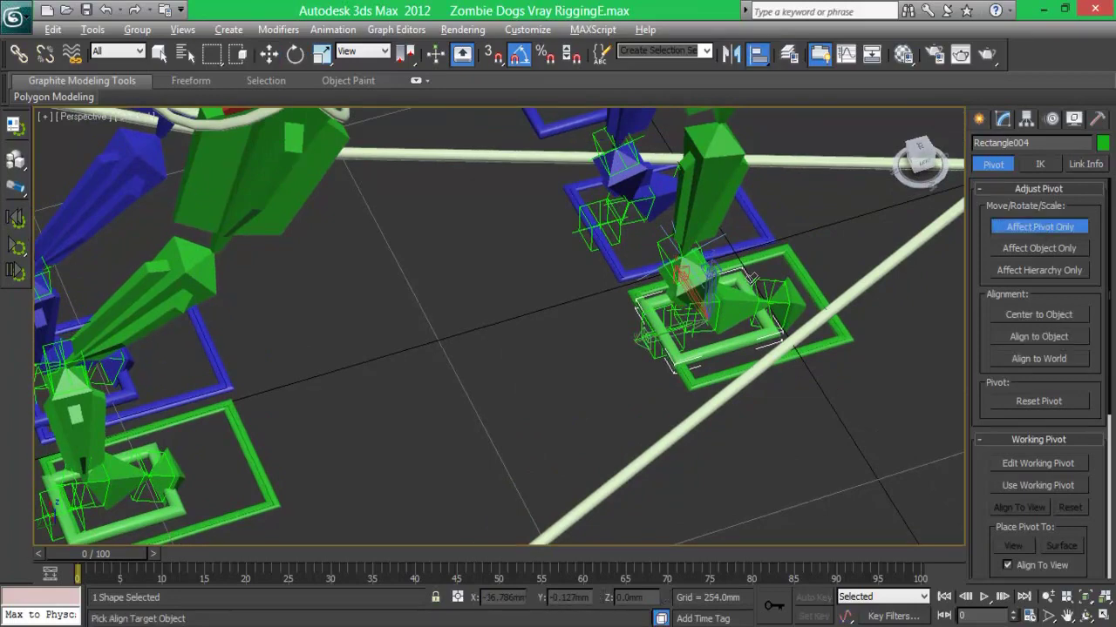
left_click(730, 244)
left_click(368, 345)
left_click(401, 343)
left_click(462, 347)
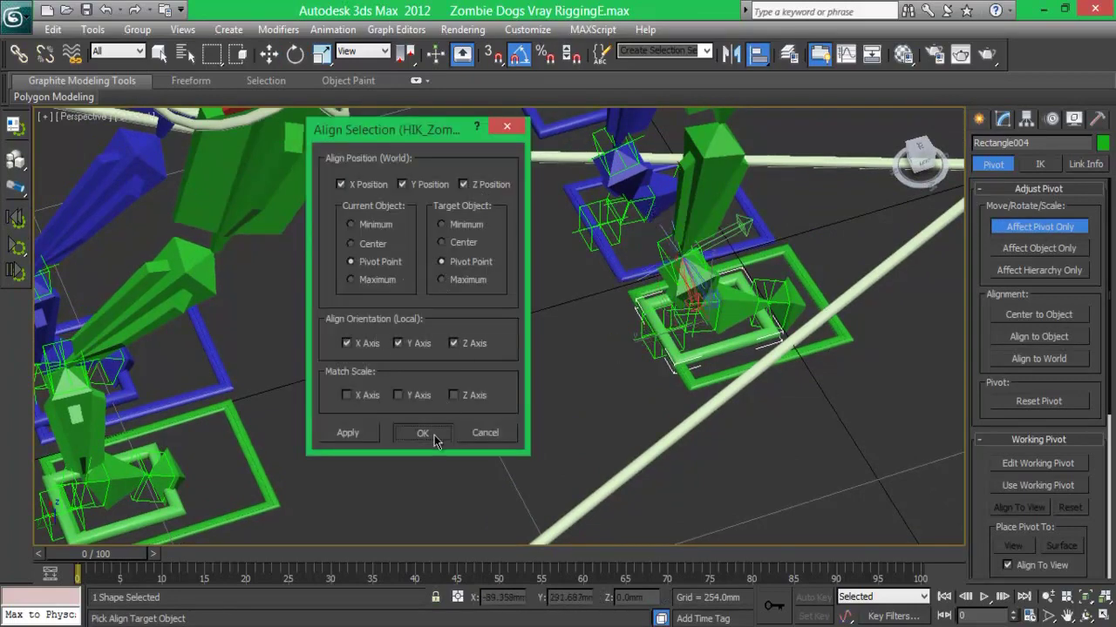
left_click(422, 432)
left_click(1033, 226)
Align Rectangle001 to the blue paw point helper with X Axis orientation only
left_click(555, 128)
key("alt+a")
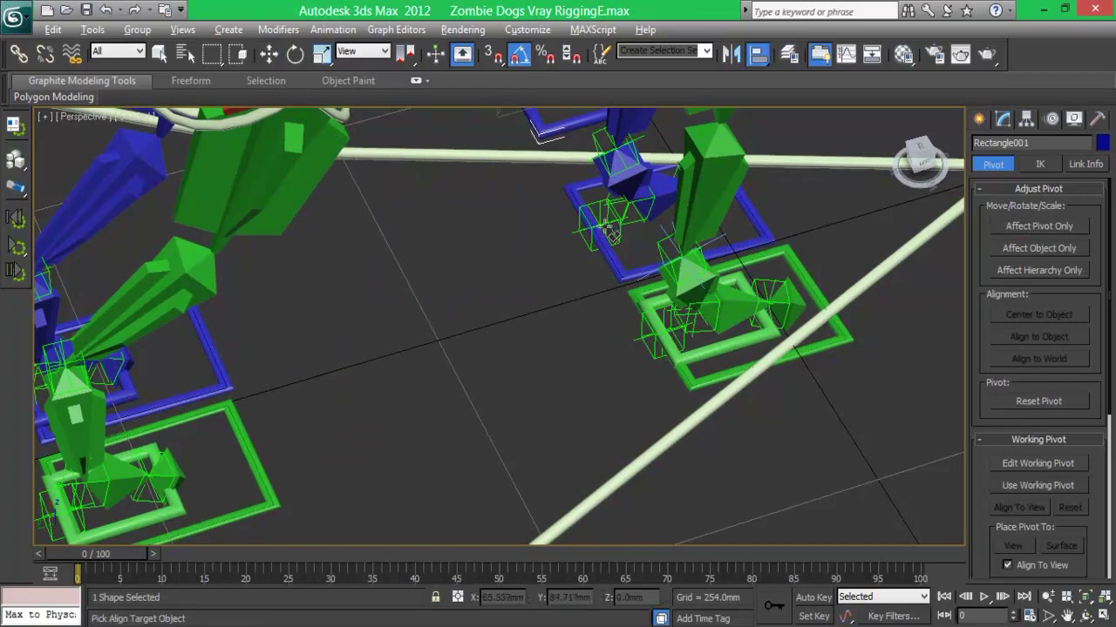
left_click(625, 270)
left_click(358, 345)
left_click(422, 433)
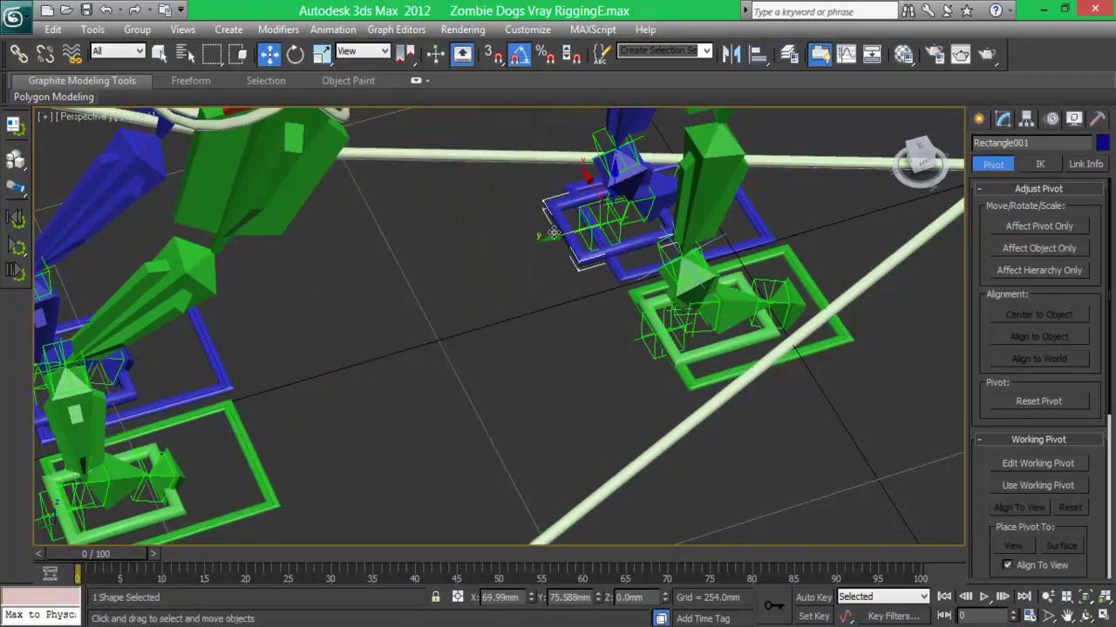
left_click_drag(622, 185, 622, 184)
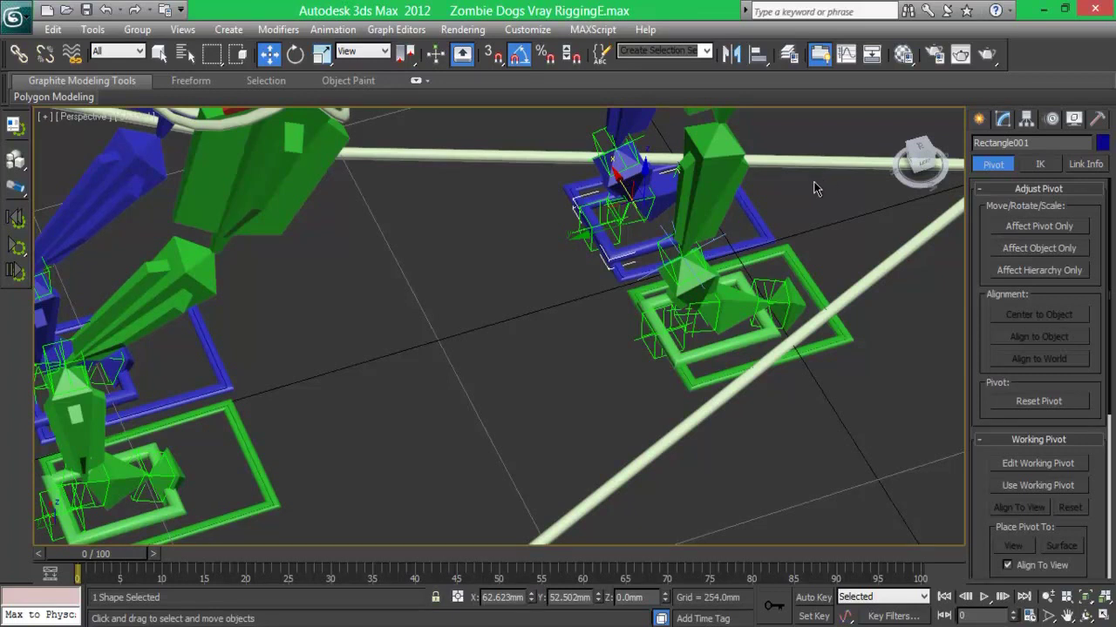
Align Rectangle001's pivot to the paw point helper, then view the legs from the front
left_click(1032, 227)
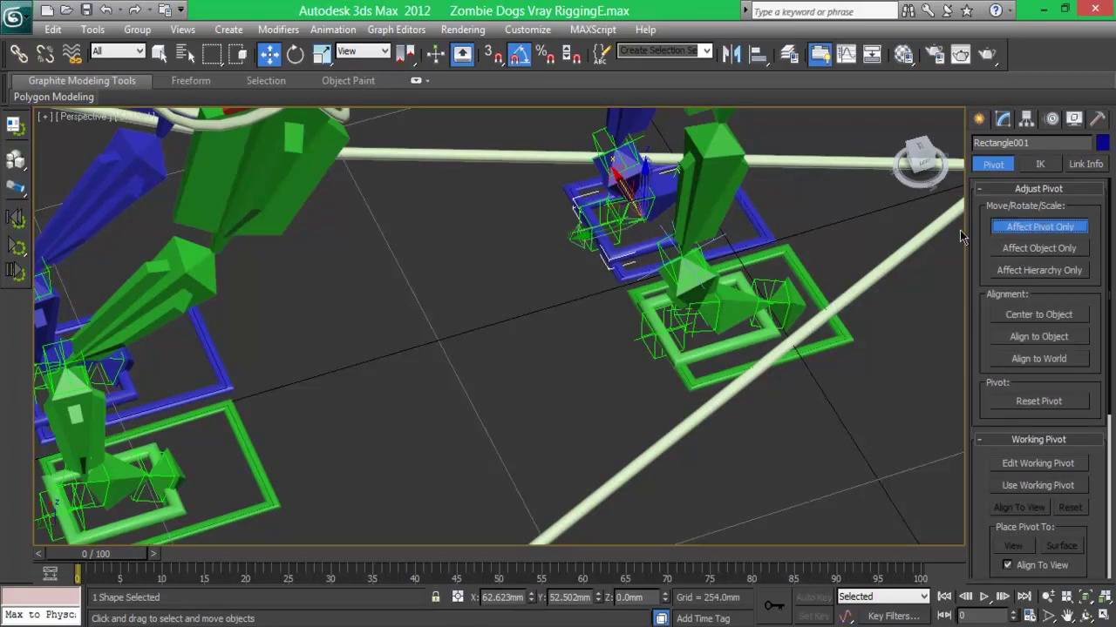
left_click(645, 142)
left_click(421, 433)
left_click(1017, 230)
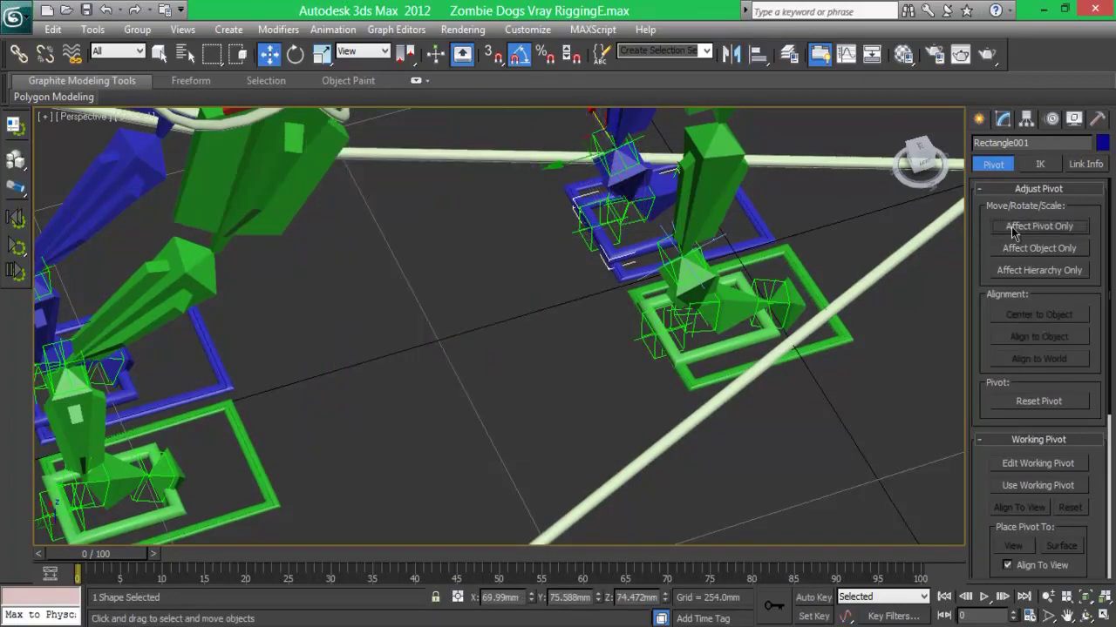
left_click_drag(919, 161, 862, 173)
mouse_move(862, 173)
middle_mouse_down("alt")
mouse_move(706, 159)
mouse_move(592, 194)
mouse_move(715, 183)
mouse_move(572, 349)
middle_mouse_up("alt")
left_click(572, 328)
left_click(1003, 120)
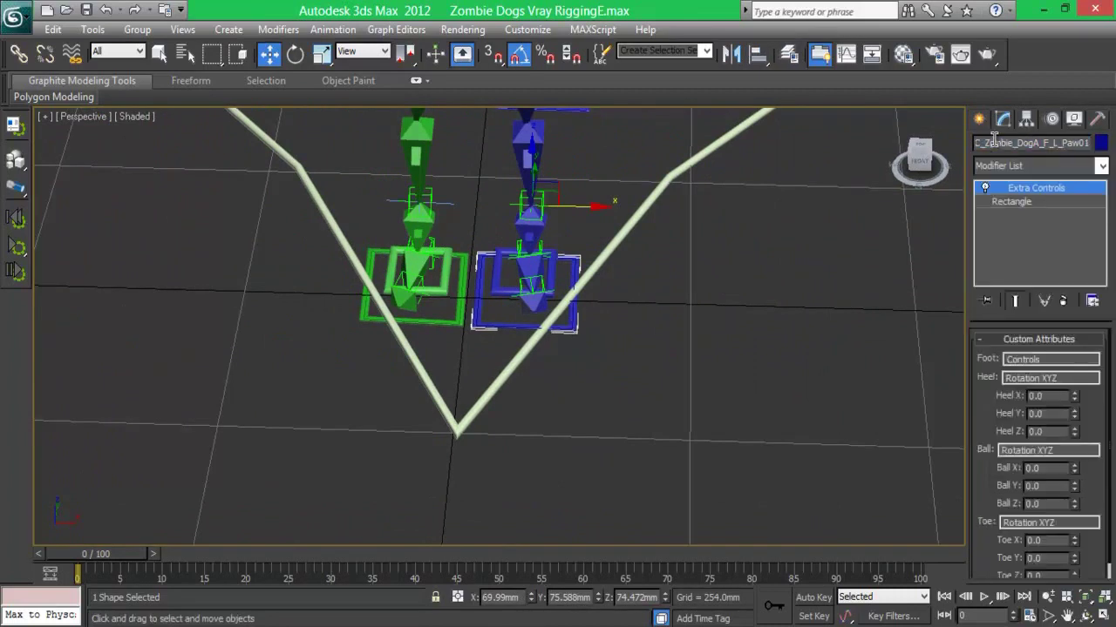
left_click(548, 271)
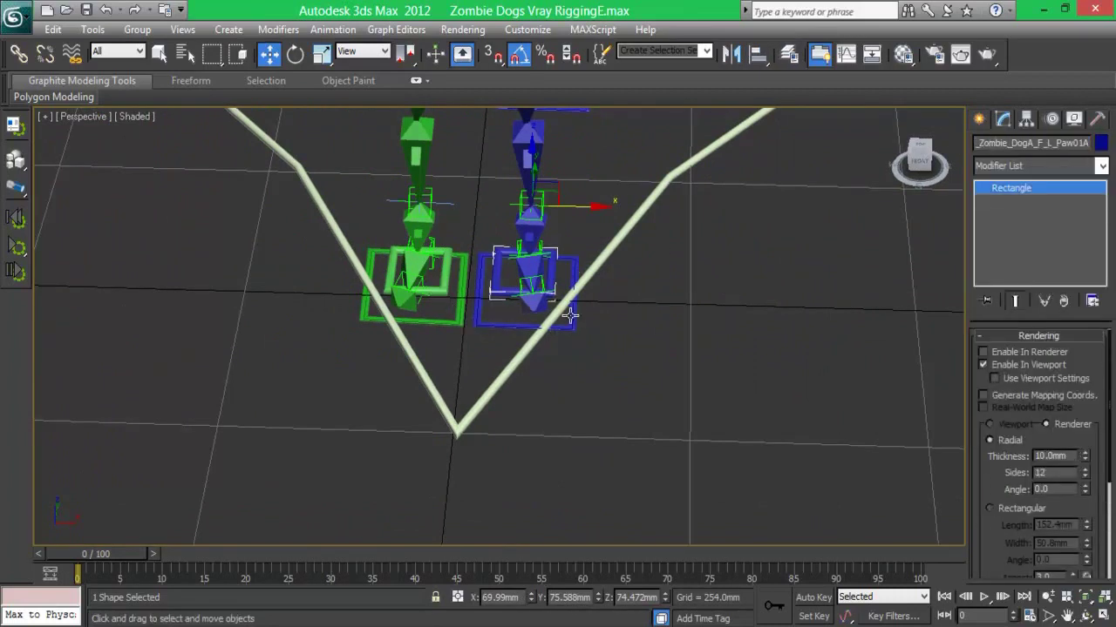
left_click(570, 316)
left_click(493, 284)
left_click(443, 290)
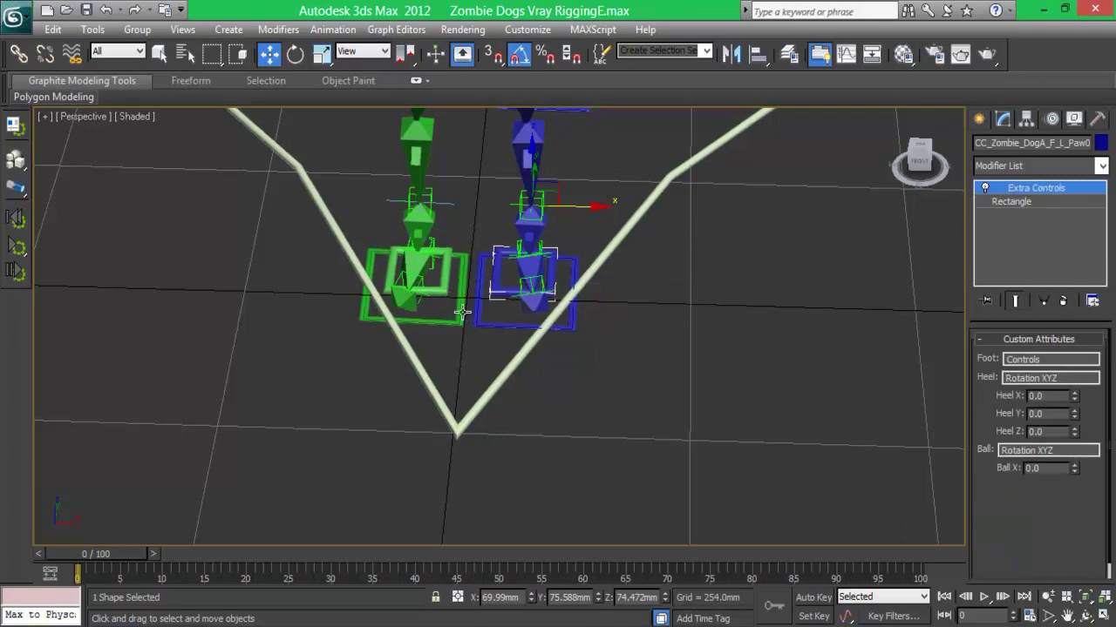
key("Page_Down")
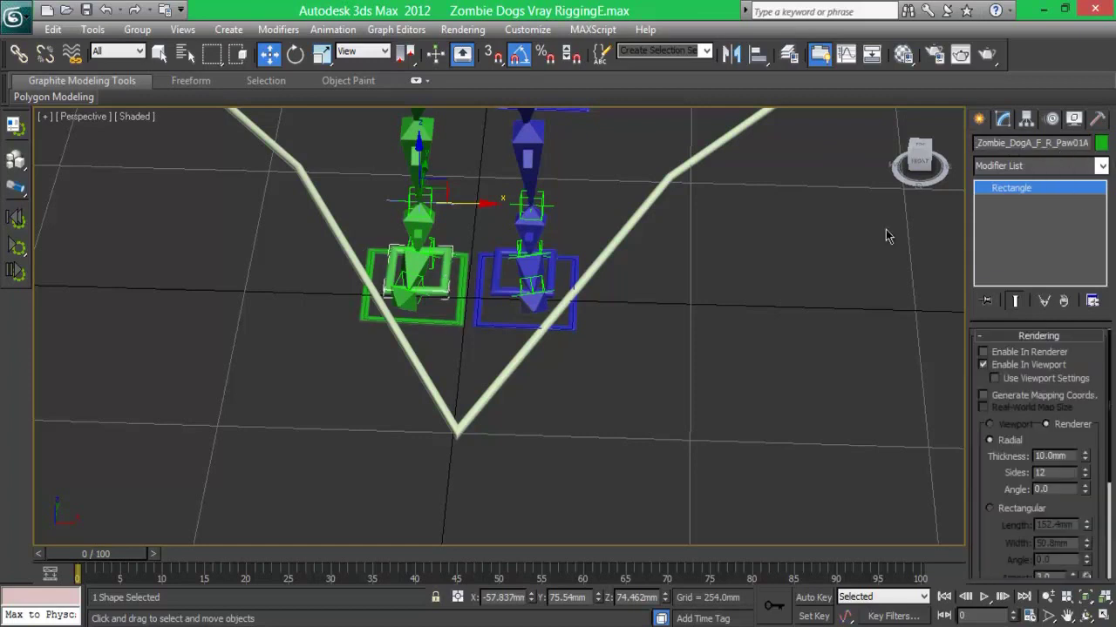
key("Page_Up")
left_click(1064, 201)
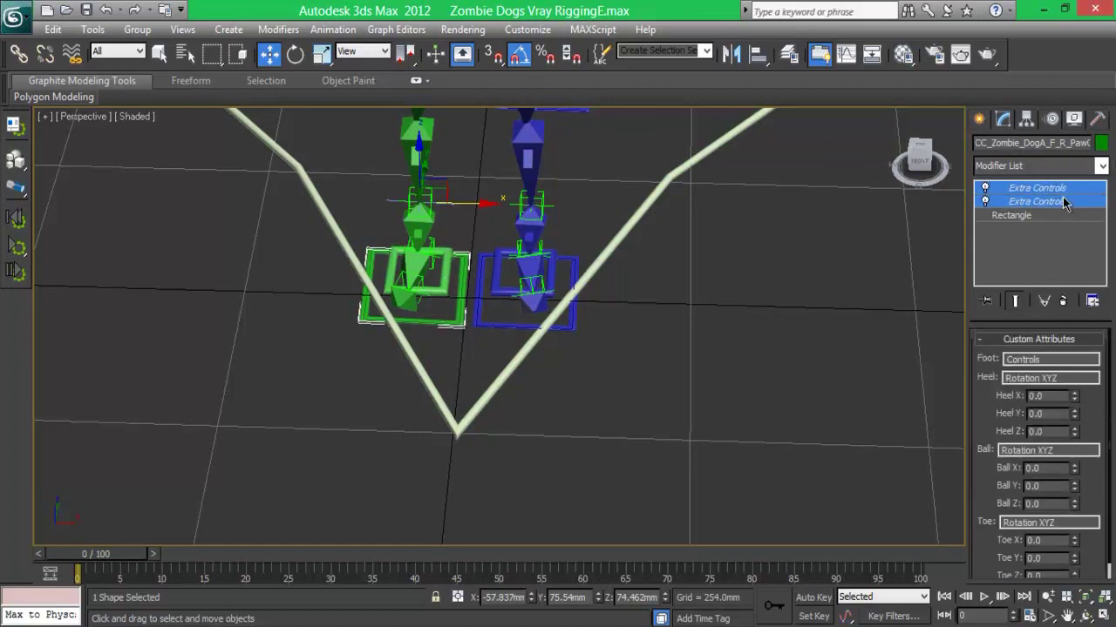
key("Delete")
middle_click_drag(725, 249, 690, 252)
left_click(1061, 144)
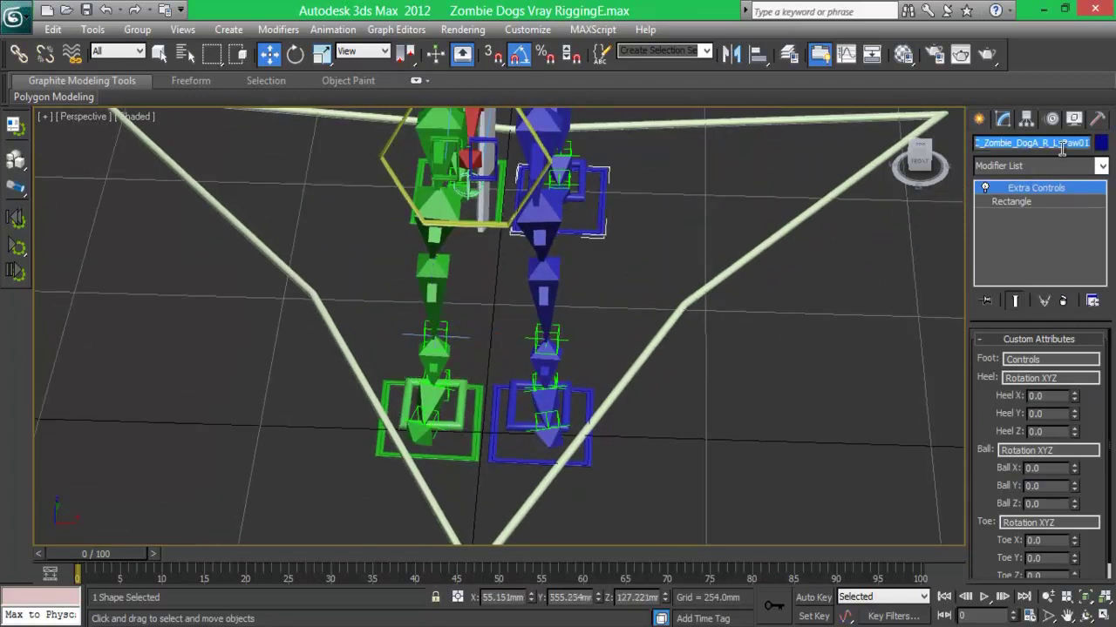
key("Page_Up")
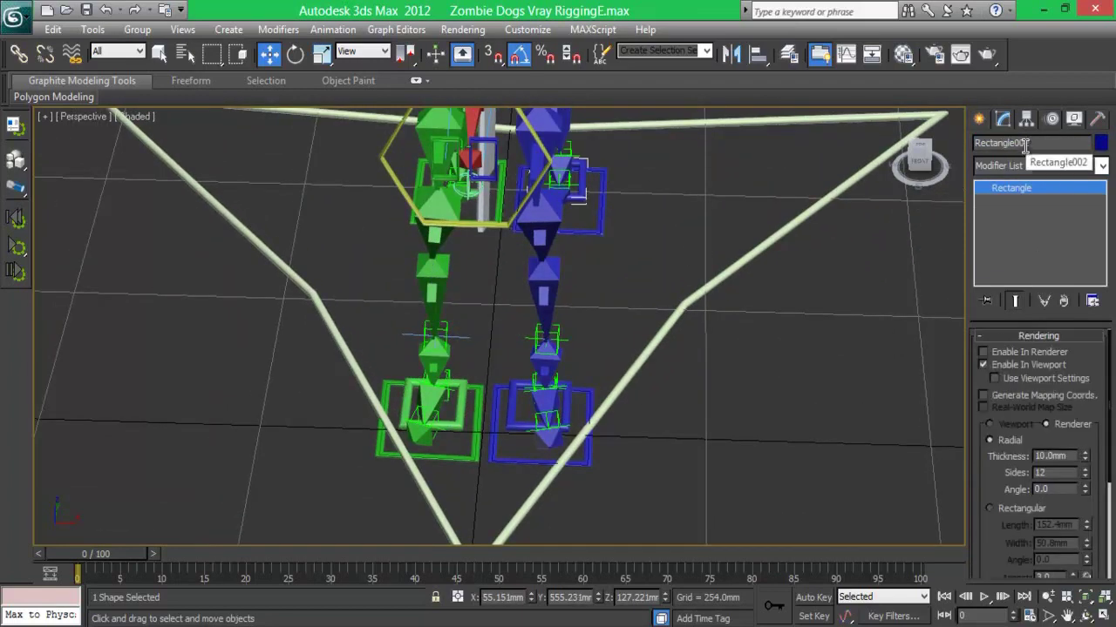
left_click_drag(921, 157, 948, 206)
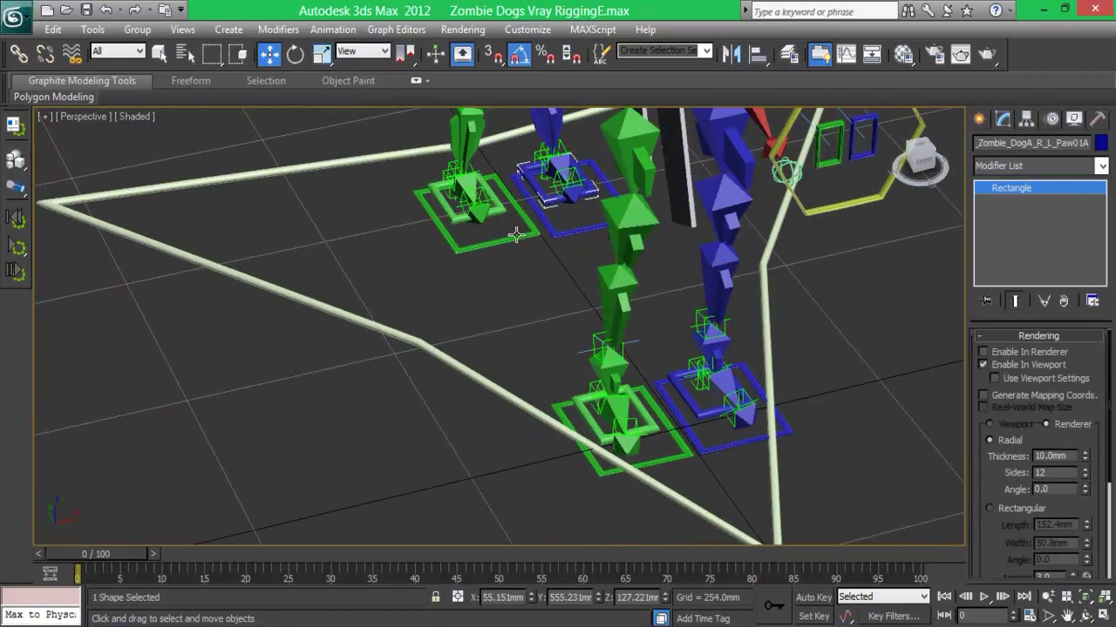
key("Page_Down")
left_click(503, 211)
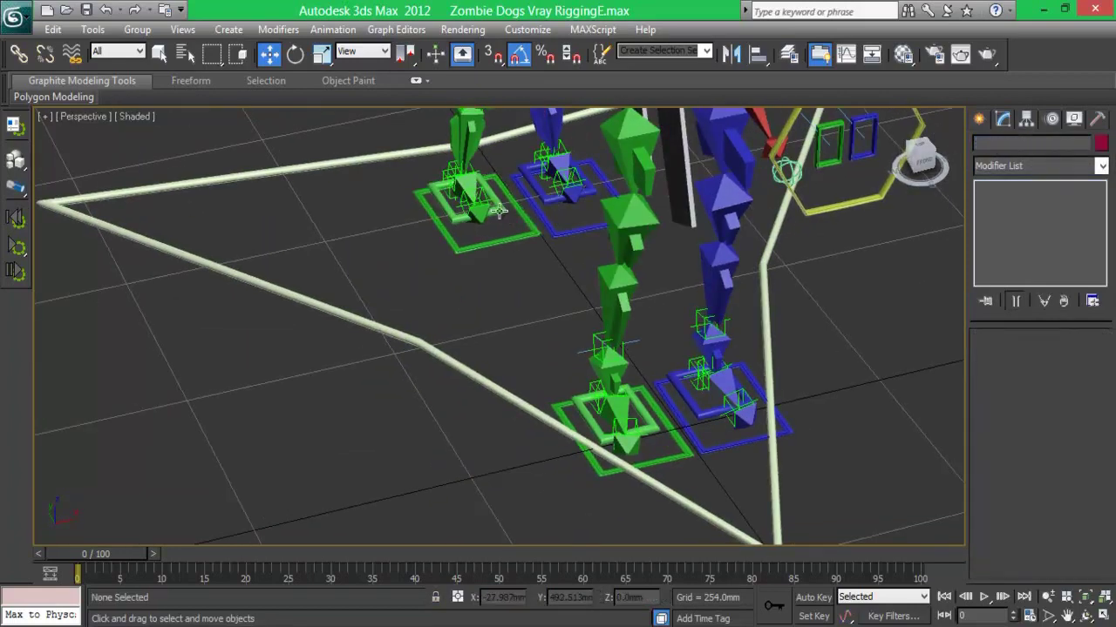
key("Page_Up")
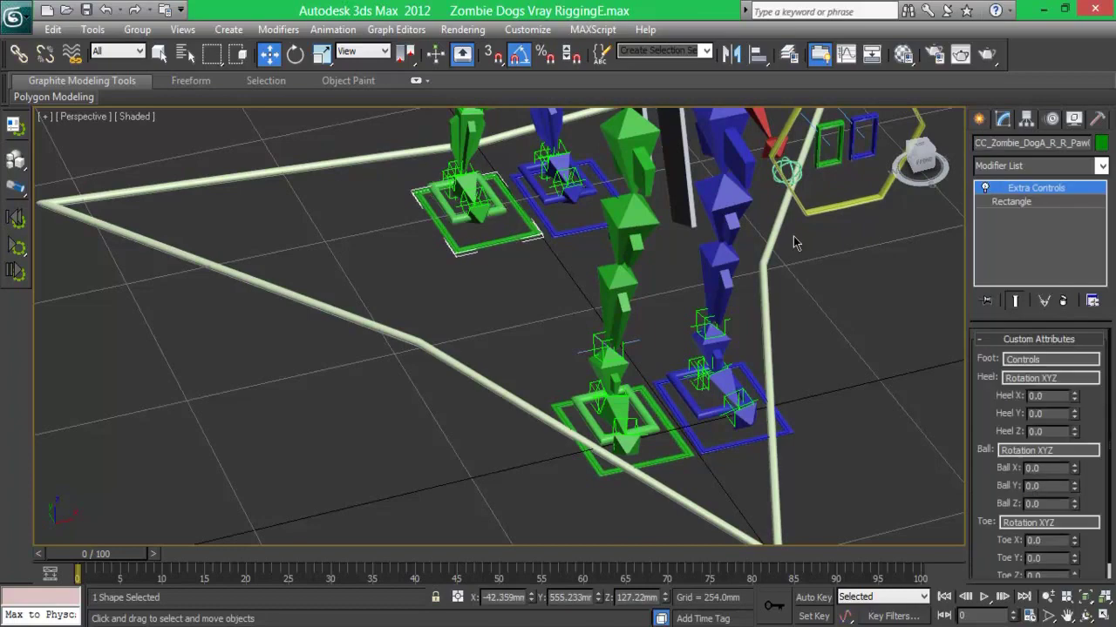
left_click(582, 232)
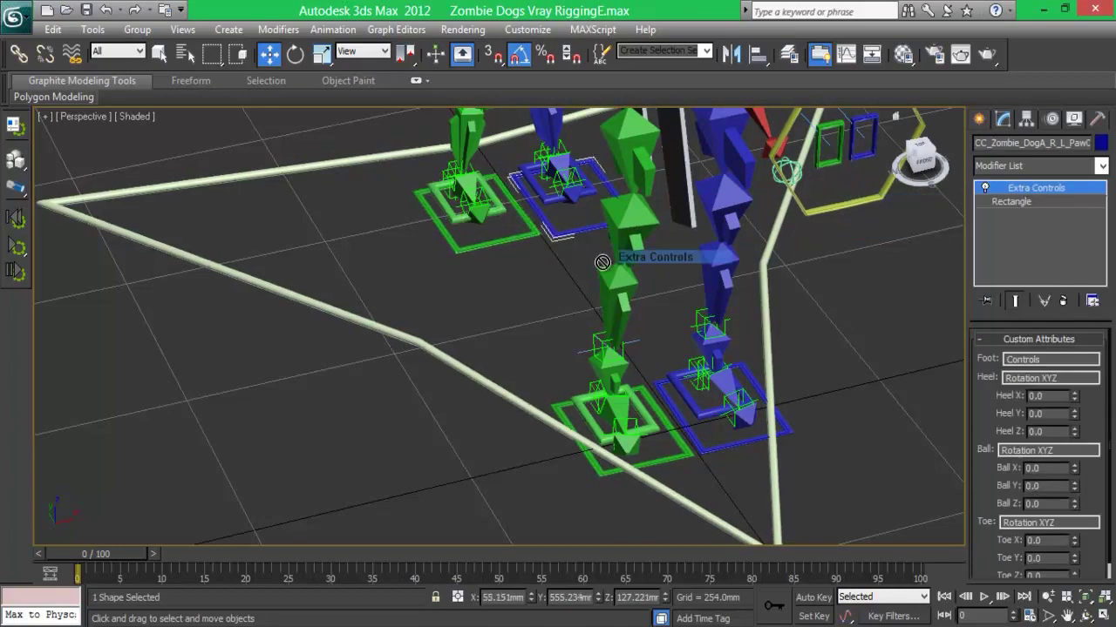
left_click(928, 162)
Select CC_Zombie_DogA_Global01 and try an alignment with X and Y off, then cancel it
scroll(700, 316, "up", 3)
scroll(689, 336, "up", 2)
left_click(687, 340)
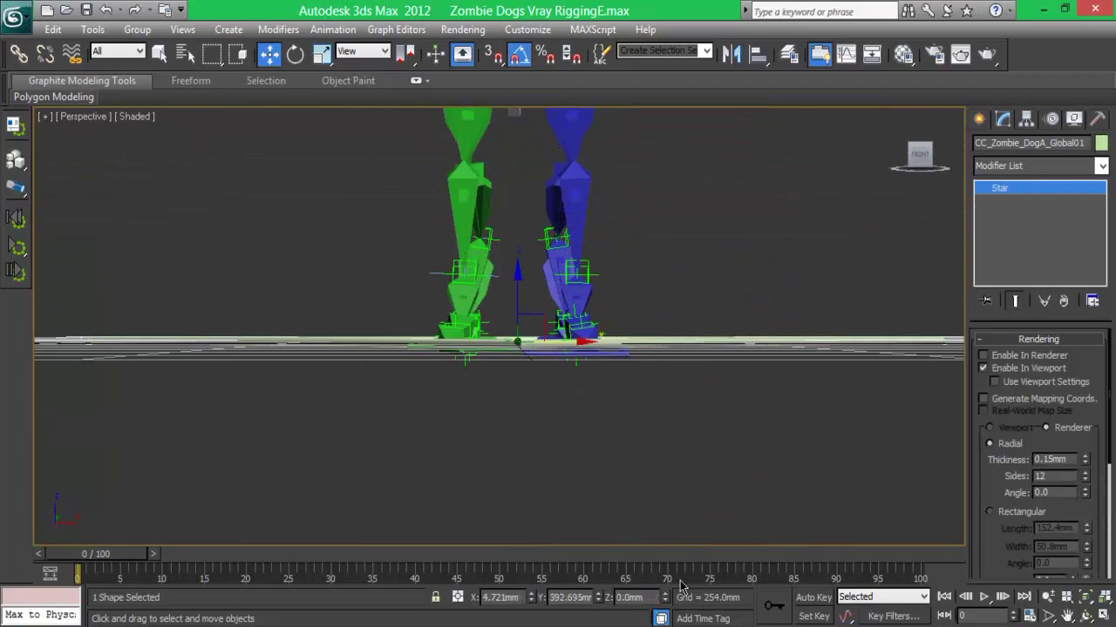
middle_click_drag(758, 424, 135, 168, "alt")
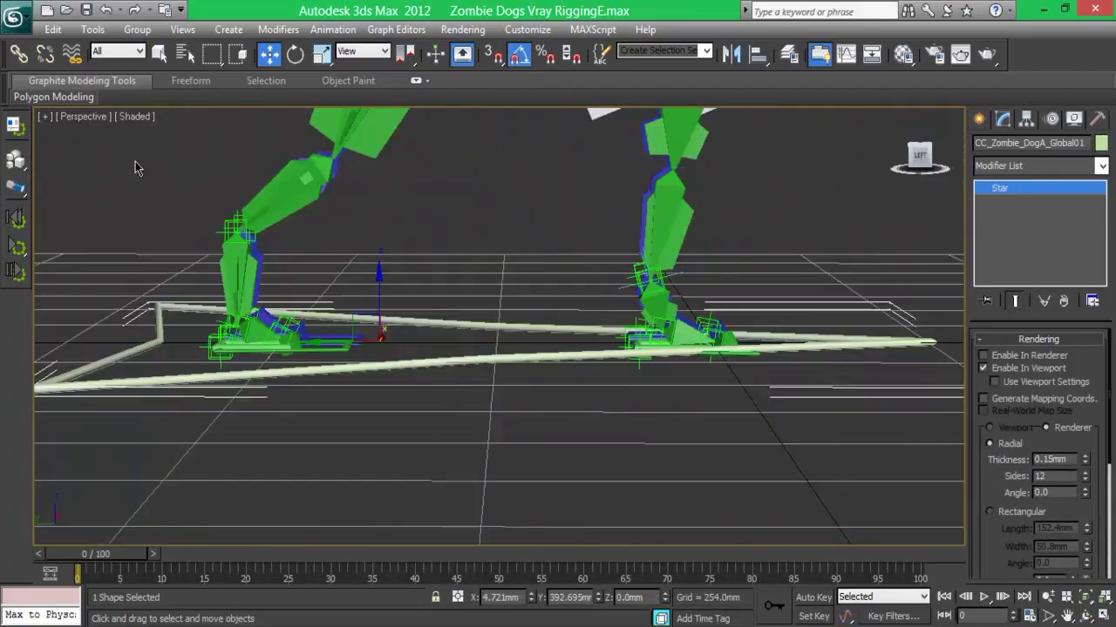
left_click_drag(917, 157, 915, 164)
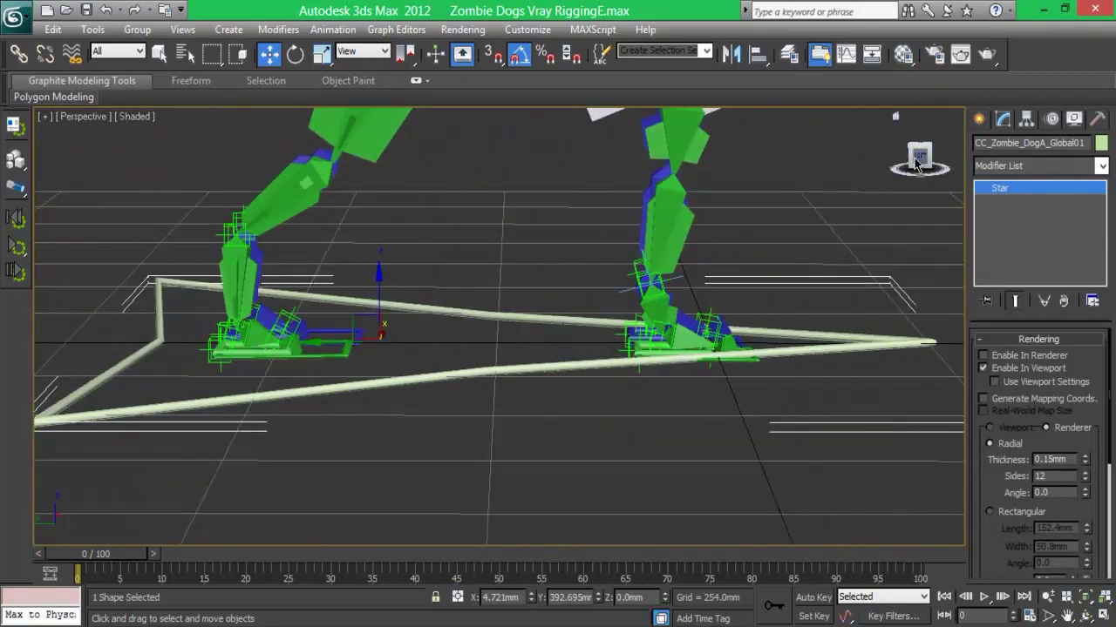
key("alt+a")
left_click(287, 360)
left_click(427, 183)
left_click(364, 186)
left_click_drag(387, 134, 848, 231)
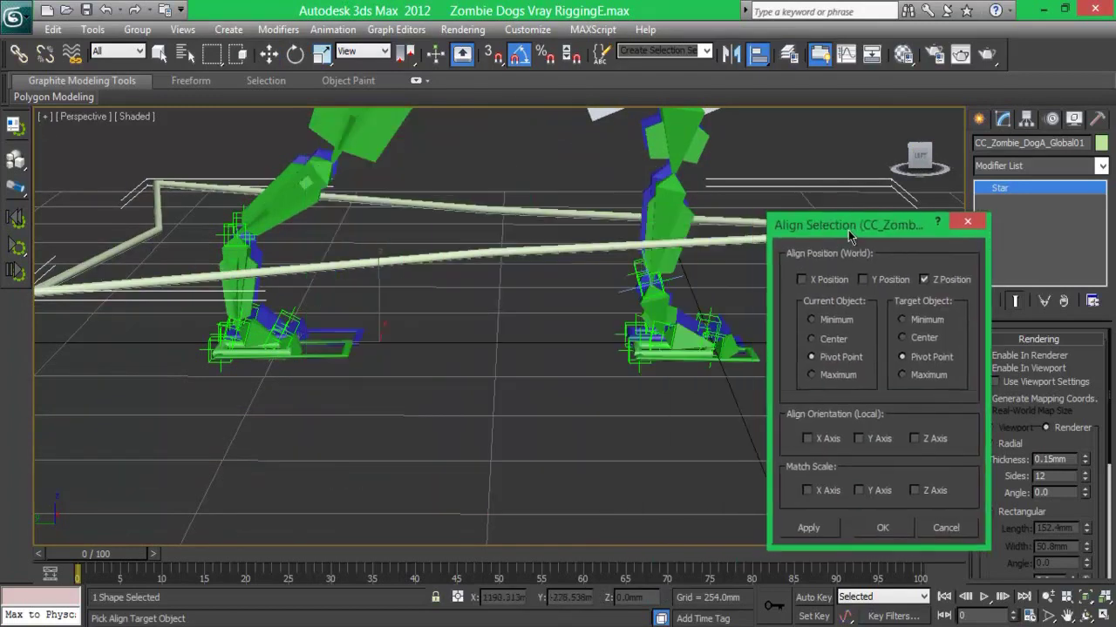
left_click(940, 530)
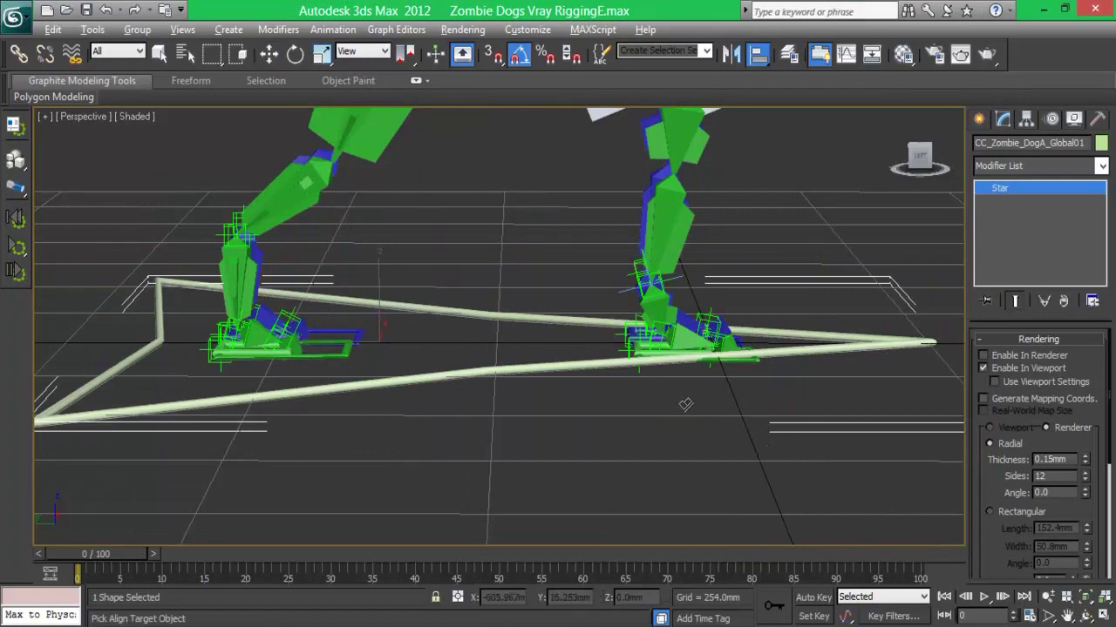
Align the star control's Z position to the paw helper, lower it to -2.889 mm, then reset to 0
left_click(627, 351)
left_click(801, 280)
left_click(863, 280)
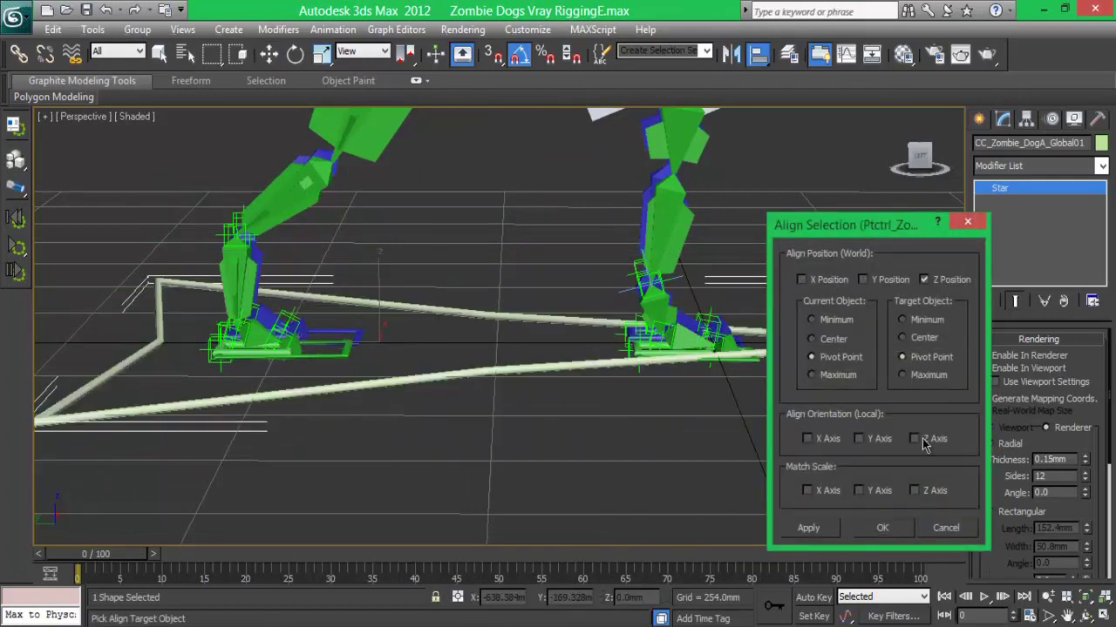
key("Return")
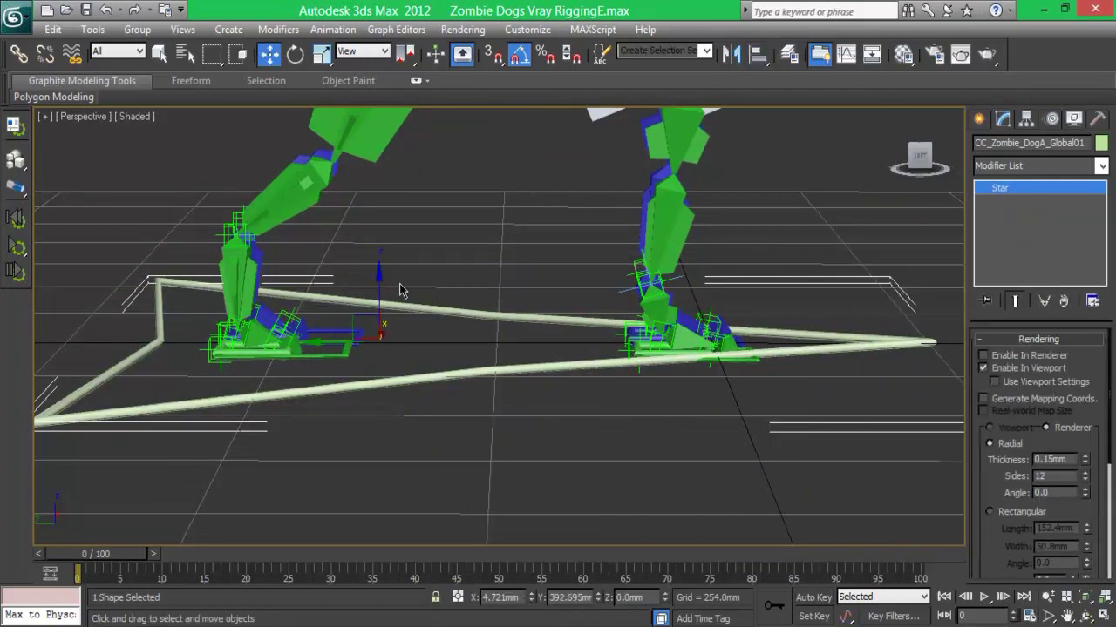
left_click_drag(666, 602, 666, 607)
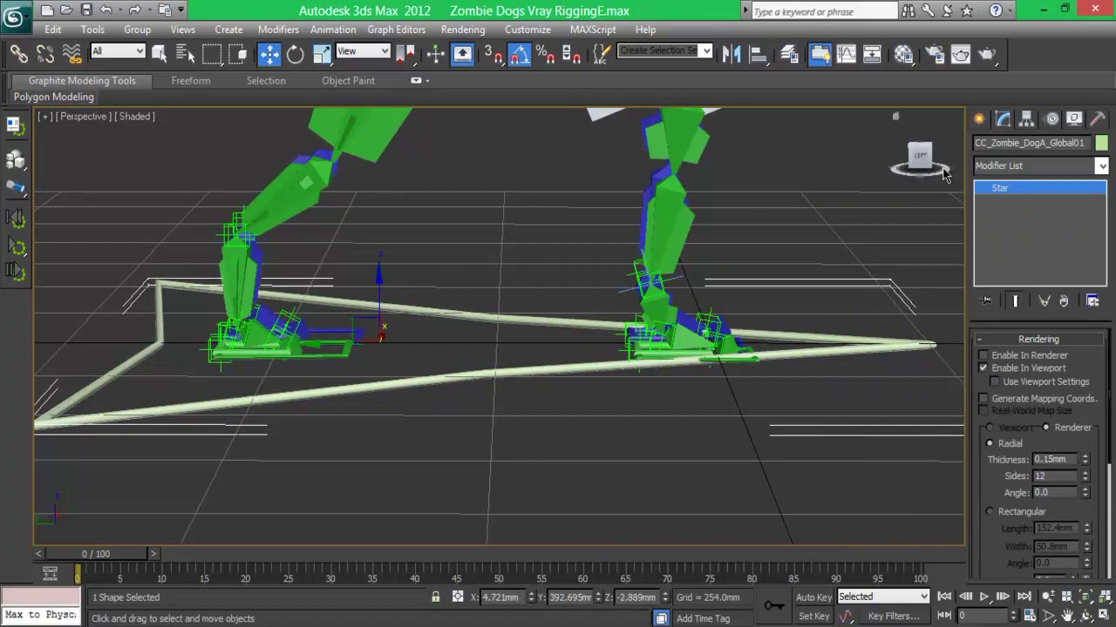
left_click_drag(946, 174, 937, 188)
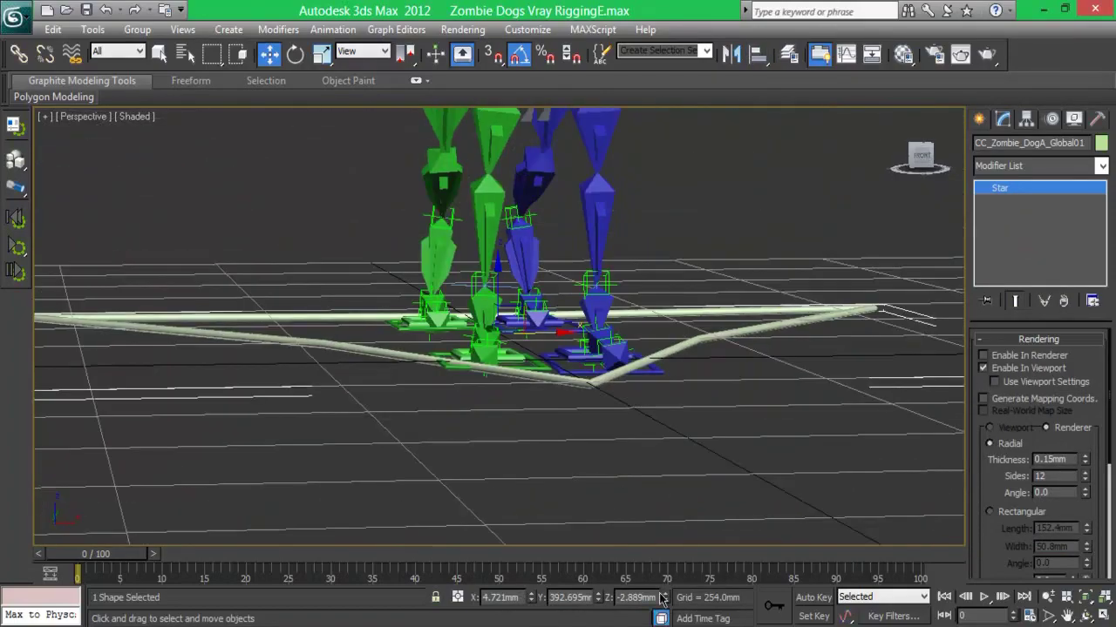
right_click(666, 600)
Select and zoom in on the front foot's helpers and blue paw control
left_click(922, 153)
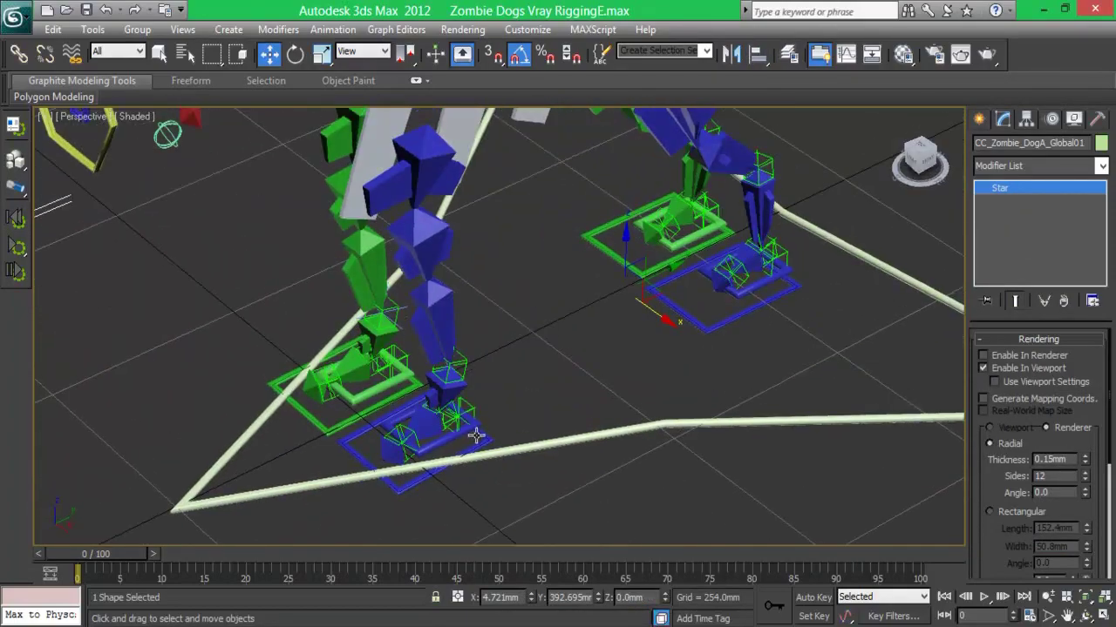
left_click(435, 383)
key("z")
left_click_drag(919, 157, 930, 168)
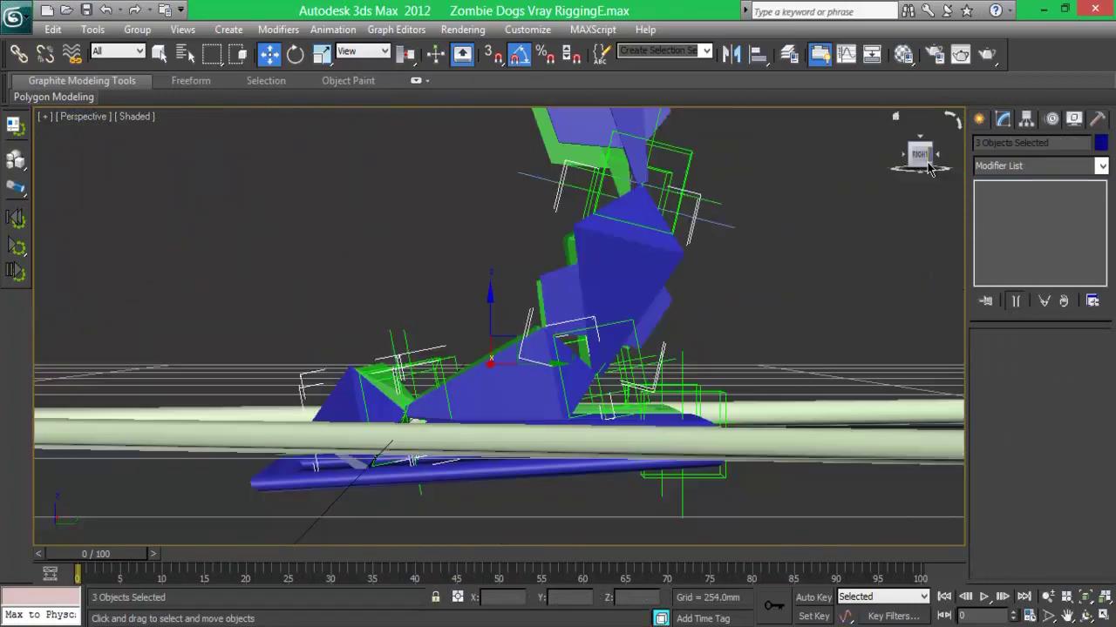
left_click(586, 485)
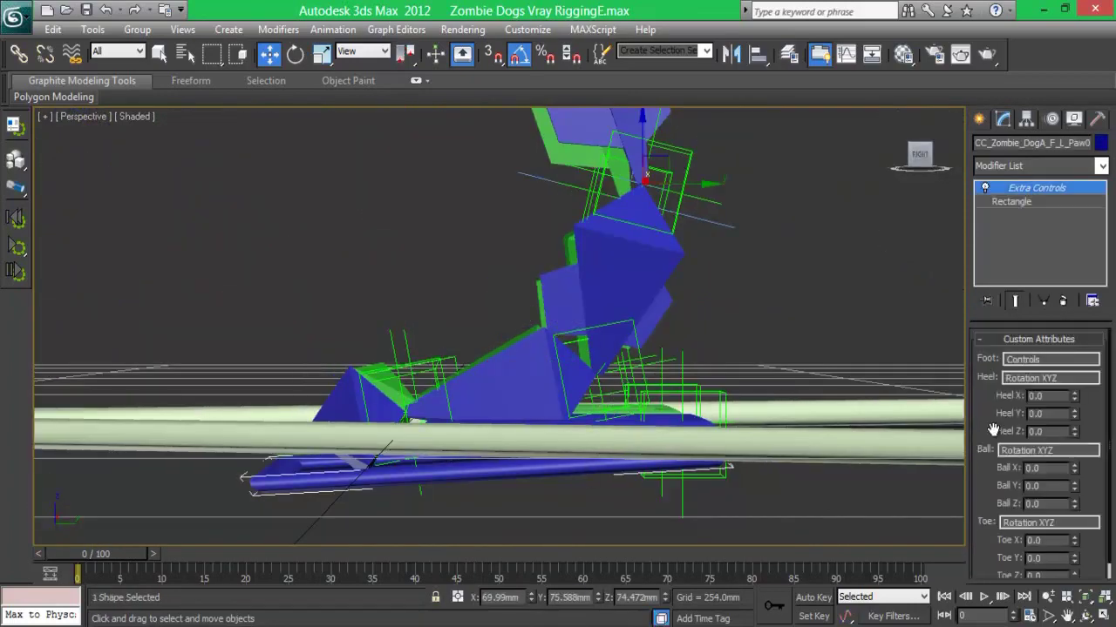
left_click(764, 540)
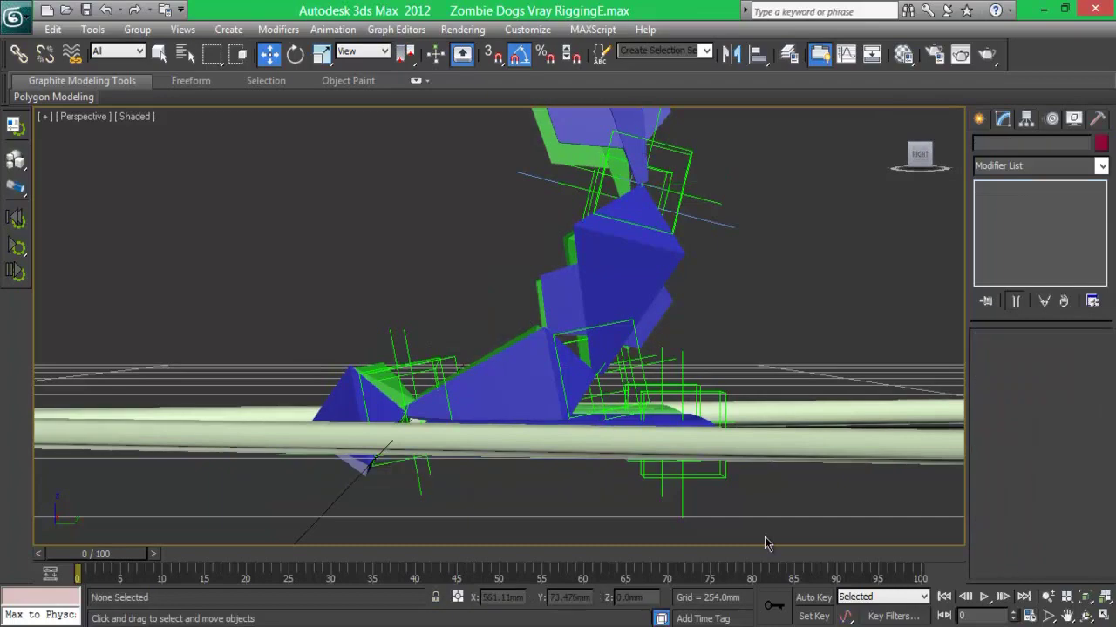
Link the Heel helper, then test-move the helper and paw control, undoing each move
left_click(919, 155)
left_click(684, 427)
left_click(18, 54)
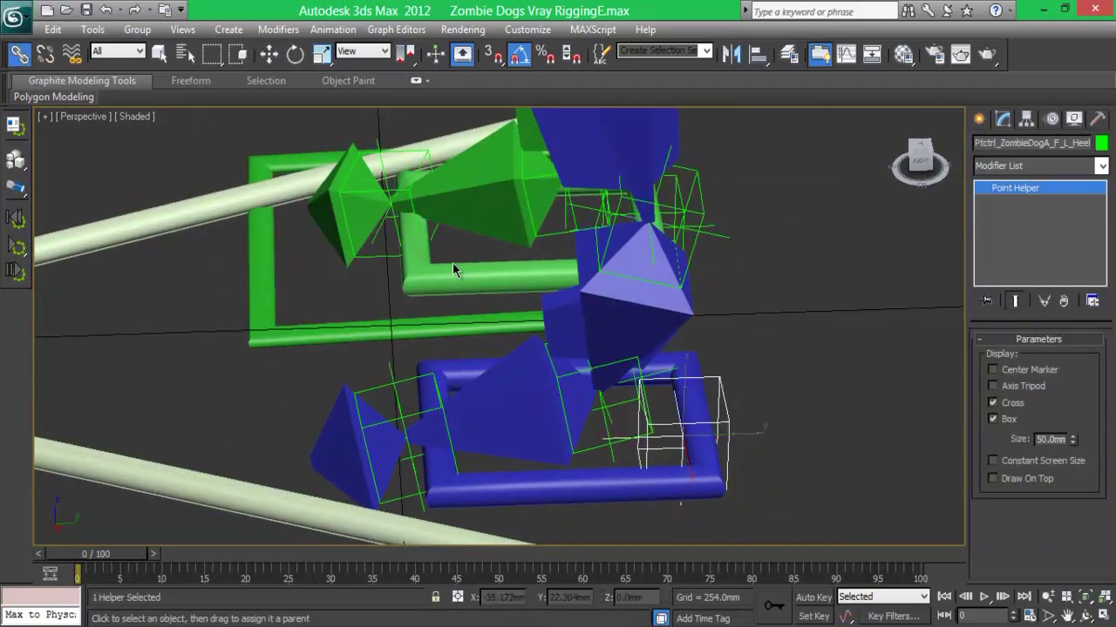
left_click(268, 54)
scroll(704, 267, "down", 5)
left_click_drag(476, 365, 469, 279)
key("ctrl+z")
left_click(439, 448)
left_click_drag(467, 341, 467, 266)
key("ctrl+z")
Link the ankle helper to CC_Zombie_DogA_F_L_Paw and move the paw to check the foot follows
left_click(444, 358)
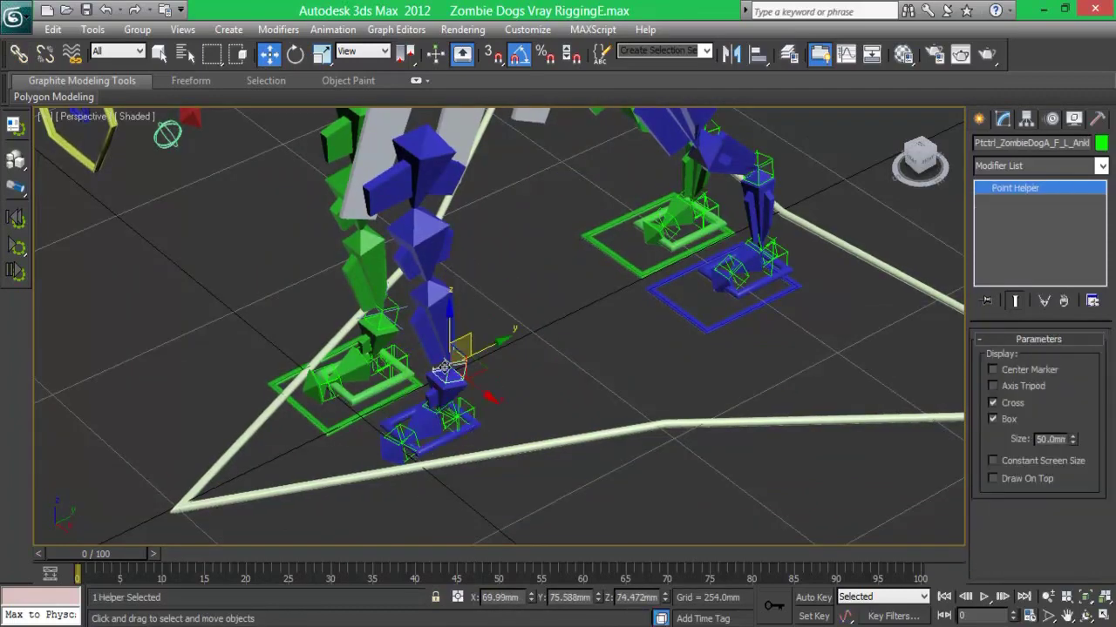
scroll(525, 381, "up", 4)
mouse_move(525, 381)
middle_mouse_down()
mouse_move(510, 312)
mouse_move(793, 167)
middle_mouse_up()
left_click(19, 54)
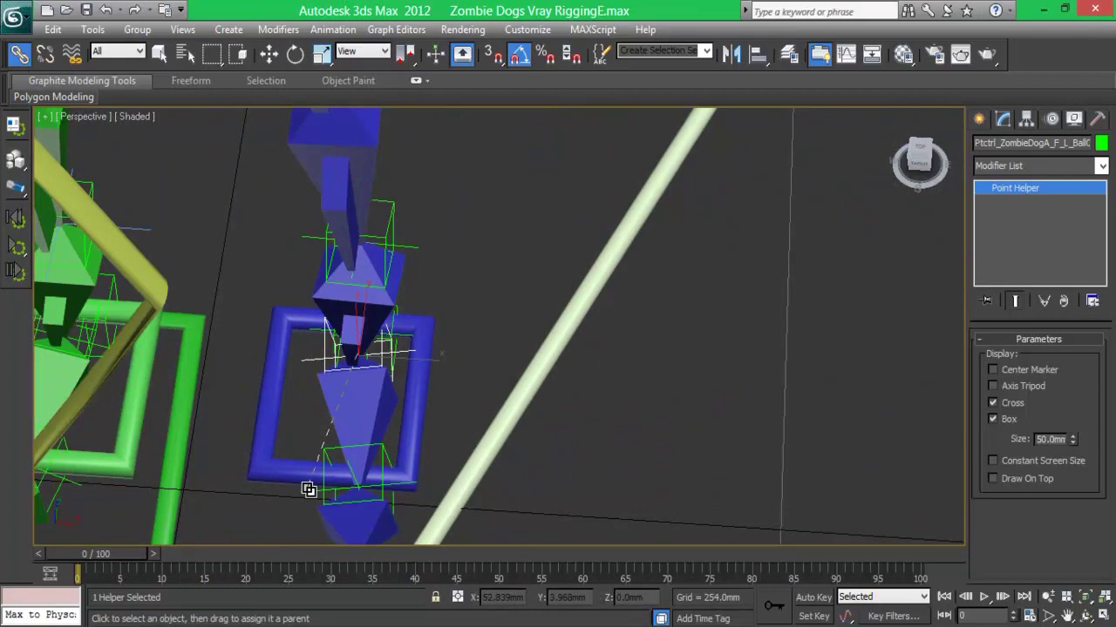
middle_click_drag(309, 489, 515, 317, "alt")
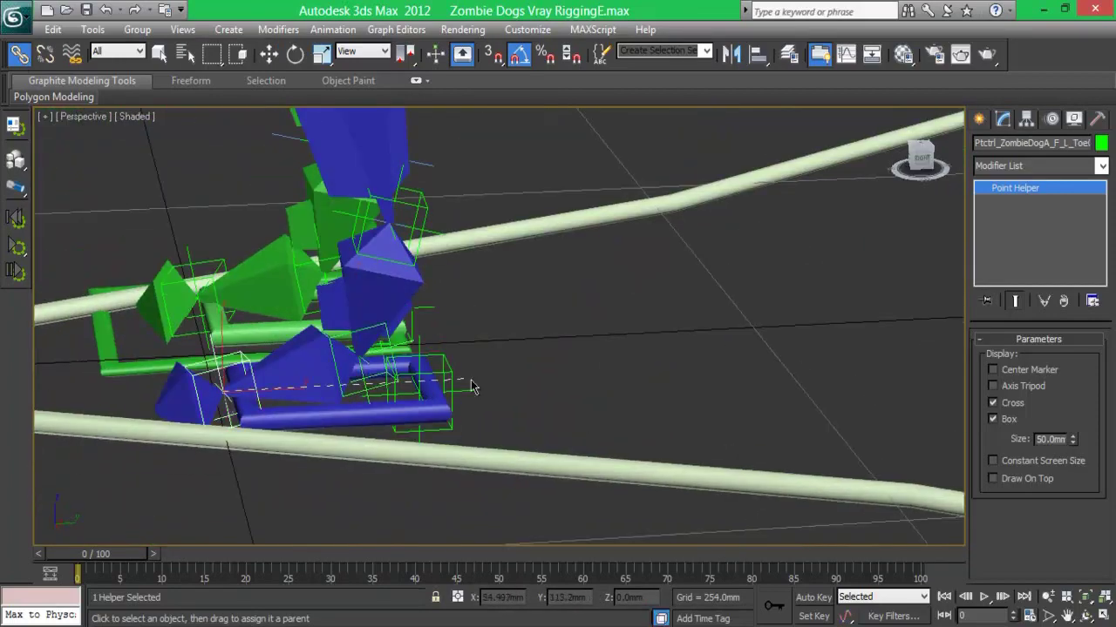
key("w")
left_click(368, 412)
middle_click_drag(368, 411, 430, 245, "alt")
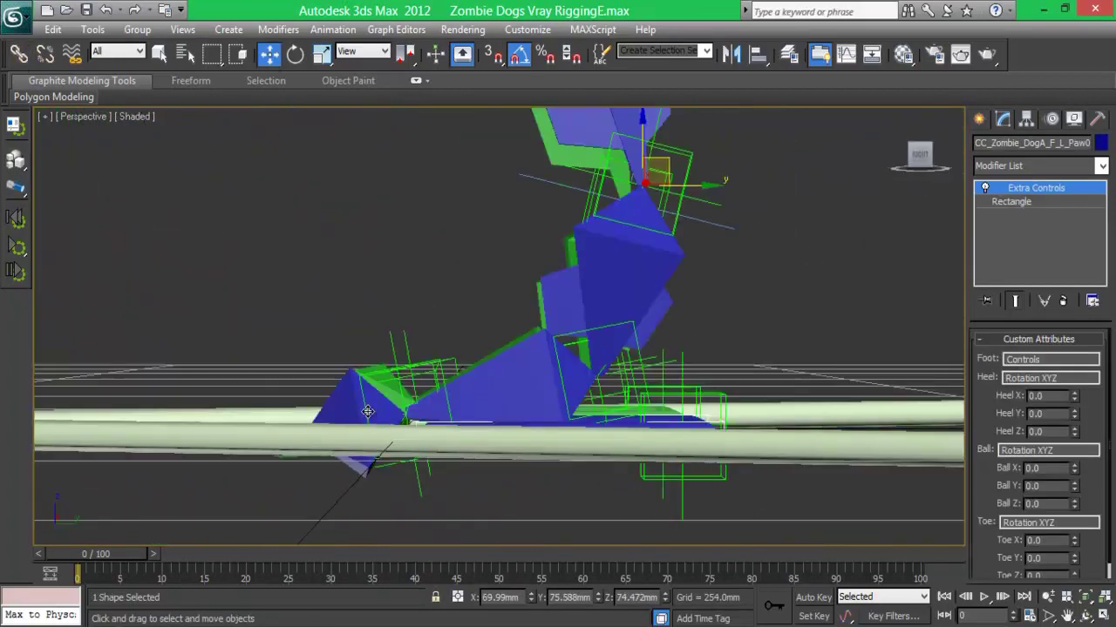
mouse_move(431, 245)
left_mouse_down()
mouse_move(265, 188)
mouse_move(545, 229)
left_mouse_up()
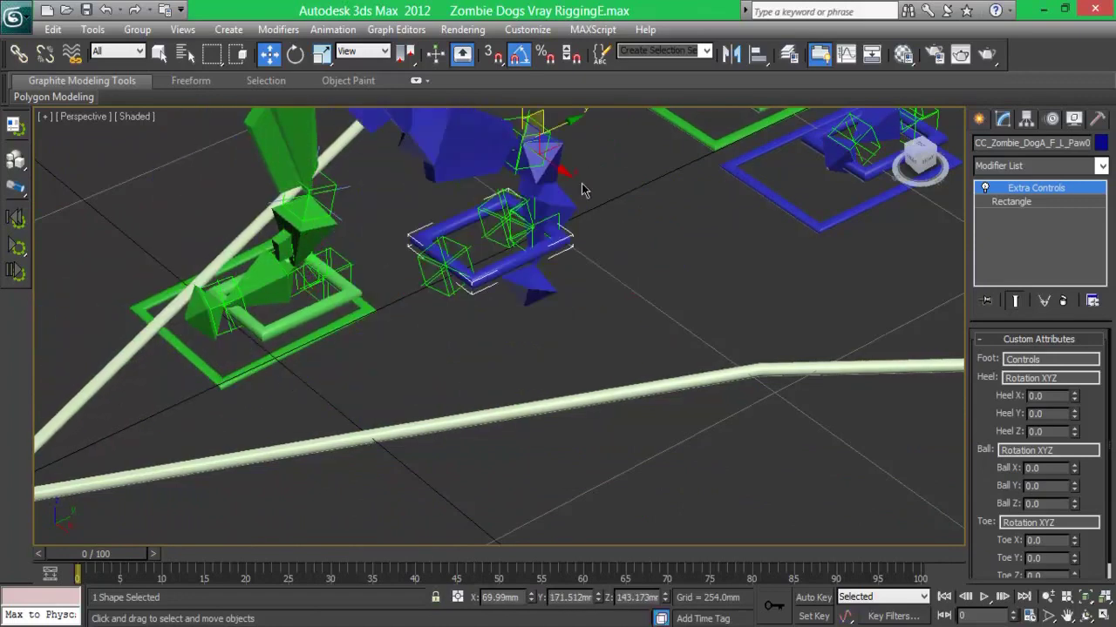
Orientation-constrain the left front shin bone to its foot helper
scroll(582, 190, "down", 5)
scroll(482, 330, "up", 6)
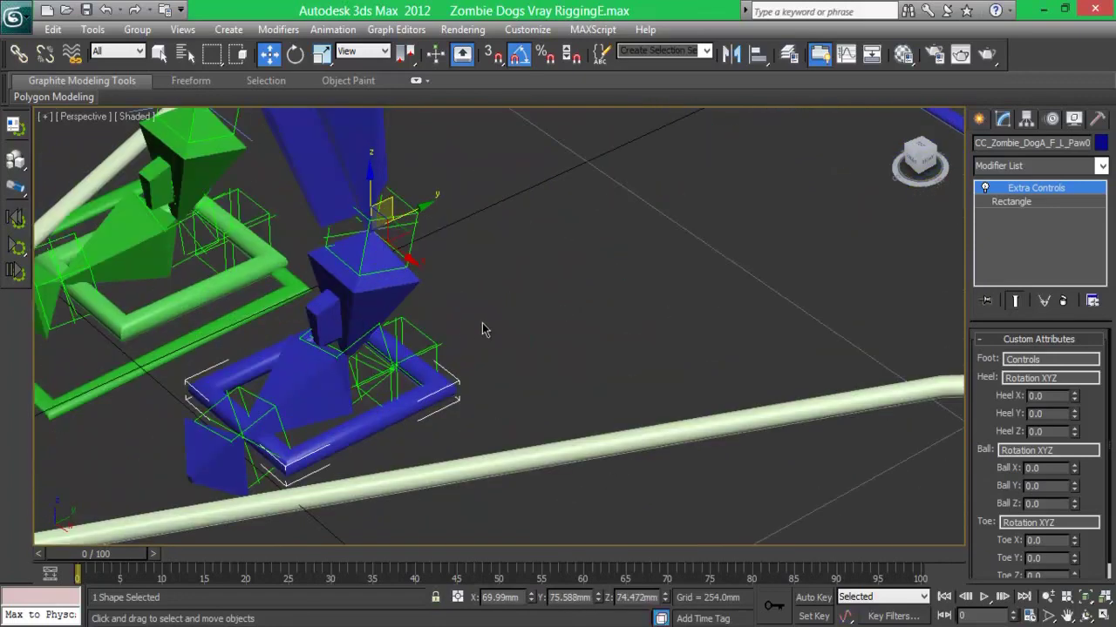
left_click(358, 290)
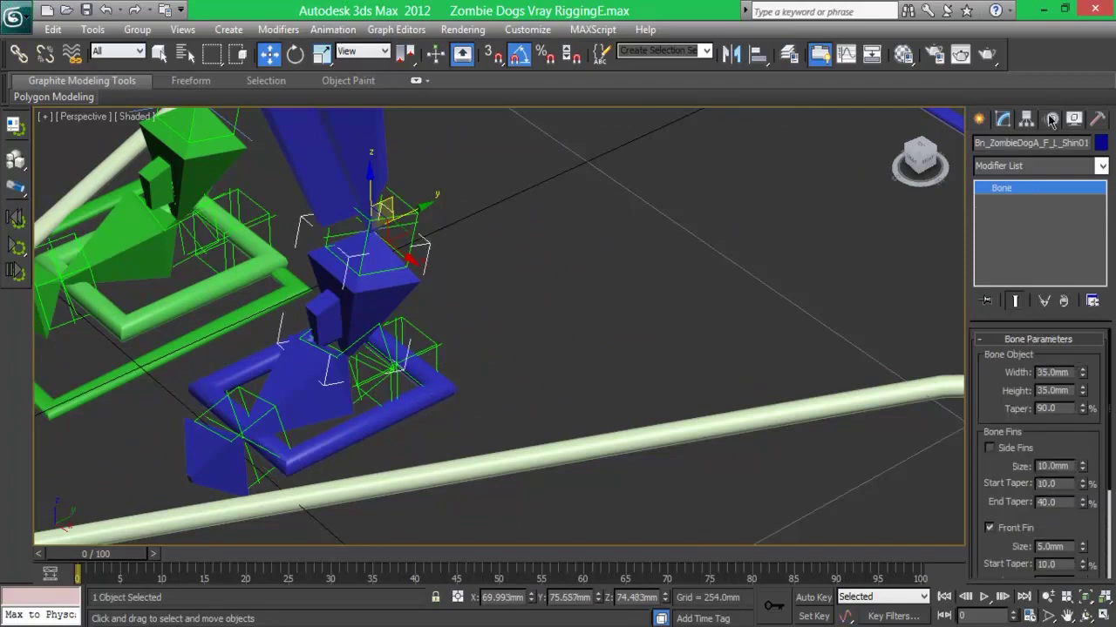
left_click(1054, 120)
left_click(1040, 356)
left_click(332, 28)
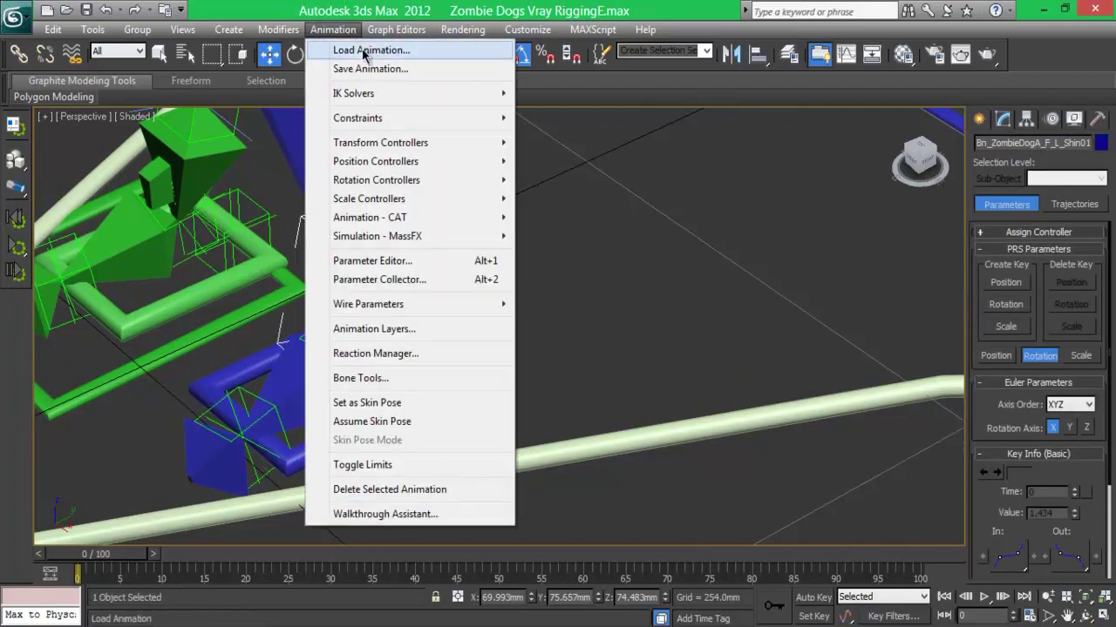
left_click(536, 240)
left_click(415, 233)
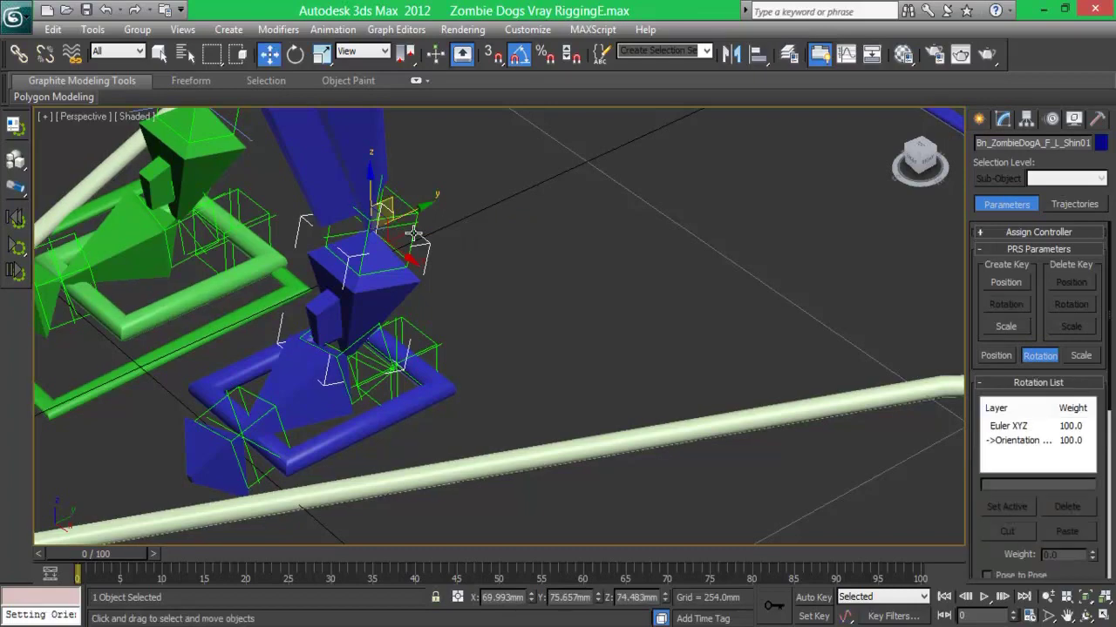
Orientation-constrain the left front Paw01 and paw-end bones to their foot helpers
left_click(355, 374)
left_click(249, 416)
left_click(332, 29)
left_click(536, 239)
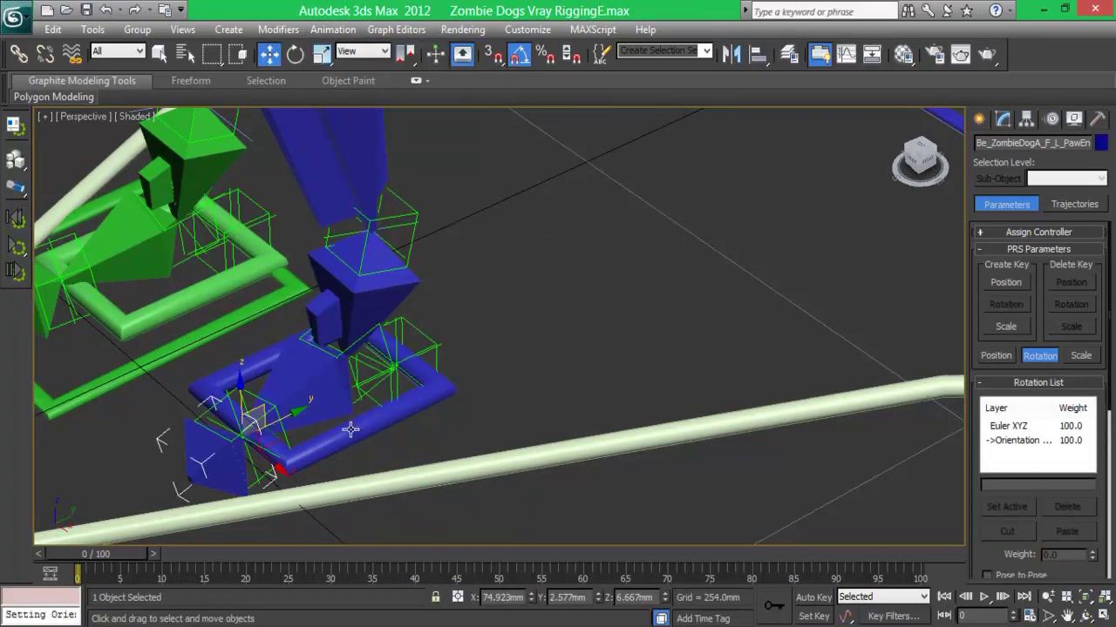
mouse_move(642, 381)
middle_mouse_down("alt")
mouse_move(186, 178)
mouse_move(288, 104)
middle_mouse_up("alt")
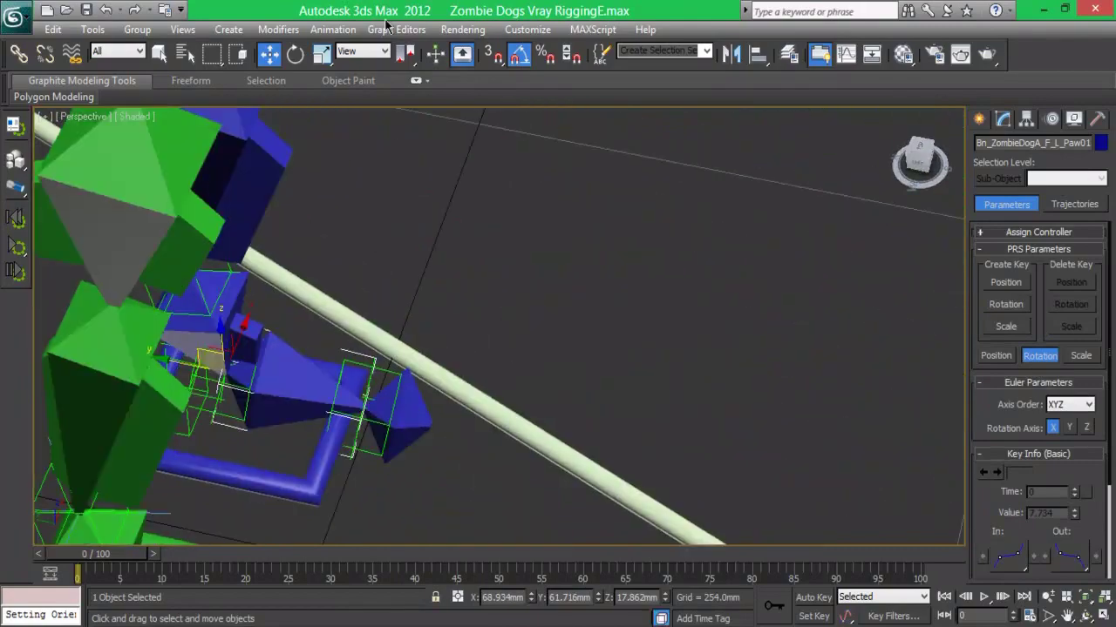
left_click(332, 29)
left_click(558, 253)
left_click(216, 417)
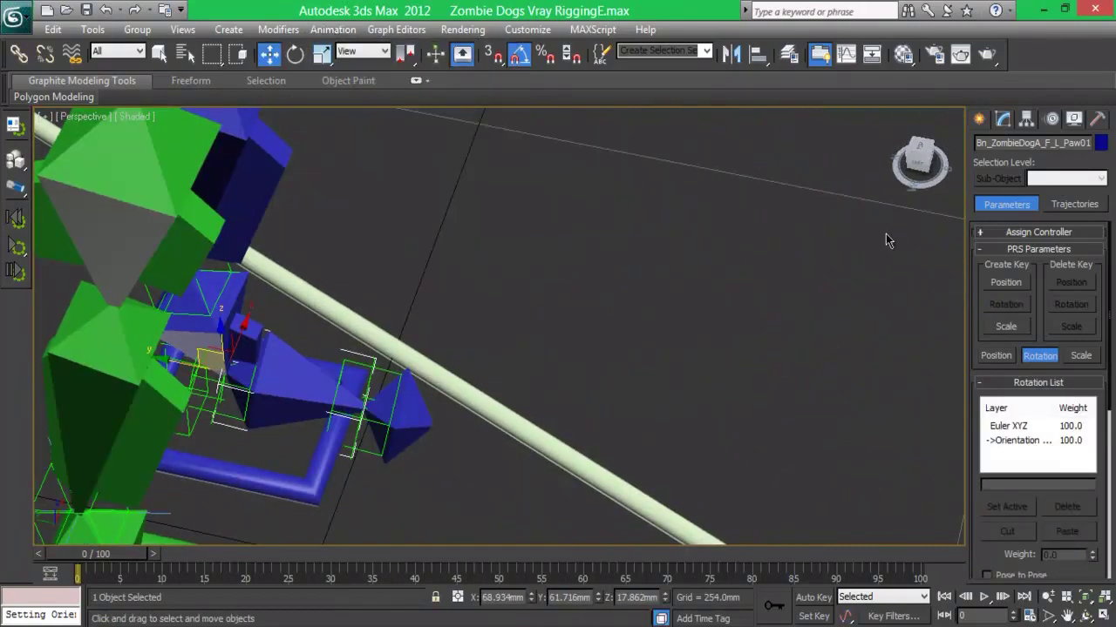
Test the leg by raising the heel helper and moving and tilting the blue paw control, then undo
middle_click_drag(883, 241, 715, 269, "alt")
left_click(433, 408)
middle_click_drag(433, 408, 488, 331, "alt")
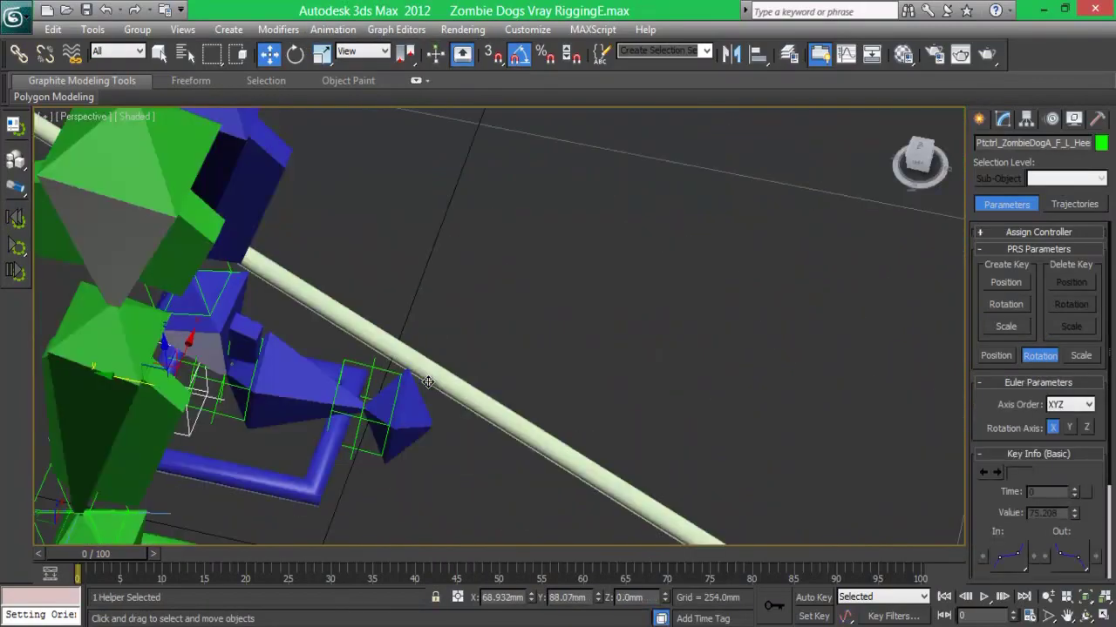
scroll(488, 331, "down", 5)
left_click_drag(448, 373, 401, 276)
mouse_move(433, 349)
left_mouse_down()
mouse_move(391, 141)
mouse_move(410, 344)
mouse_move(455, 199)
mouse_move(366, 222)
left_mouse_up()
key("e")
key("ctrl+z")
key("ctrl+z")
key("ctrl+z")
key("shift+z")
key("shift+z")
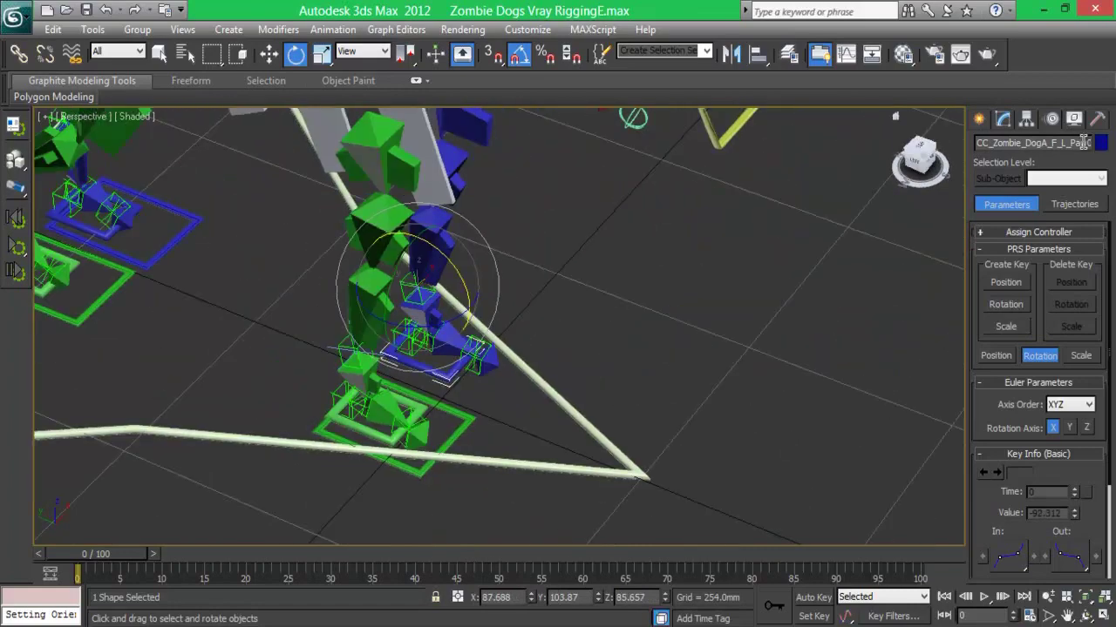
Check the front paw controls and the right heel helper, framing the right front foot
key("shift+z")
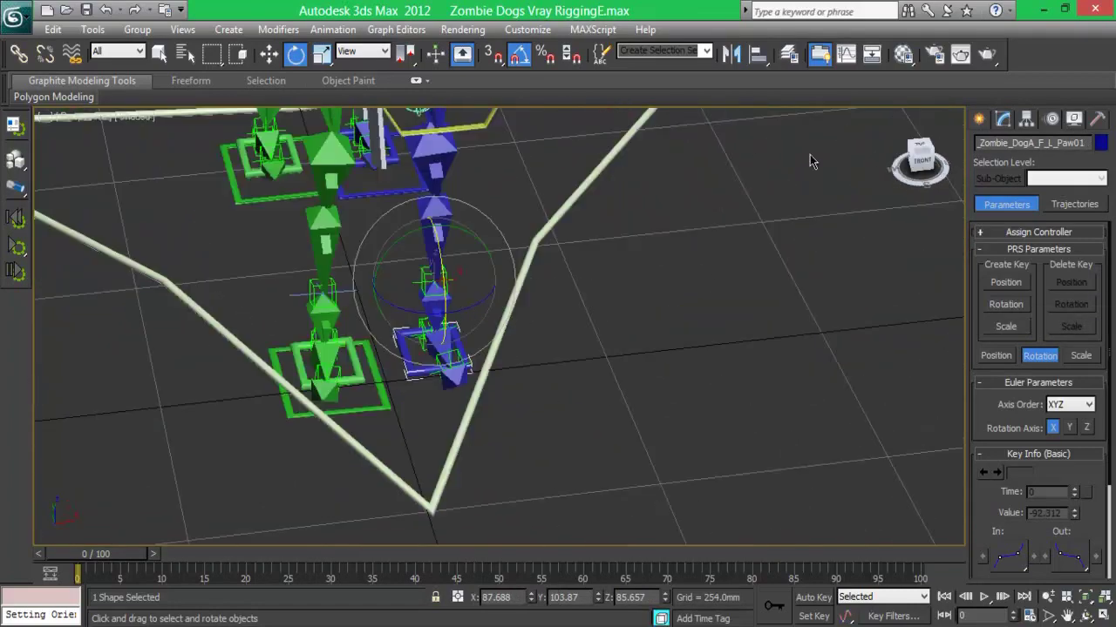
key("shift+z")
left_click(349, 266)
key("z")
left_click(688, 388)
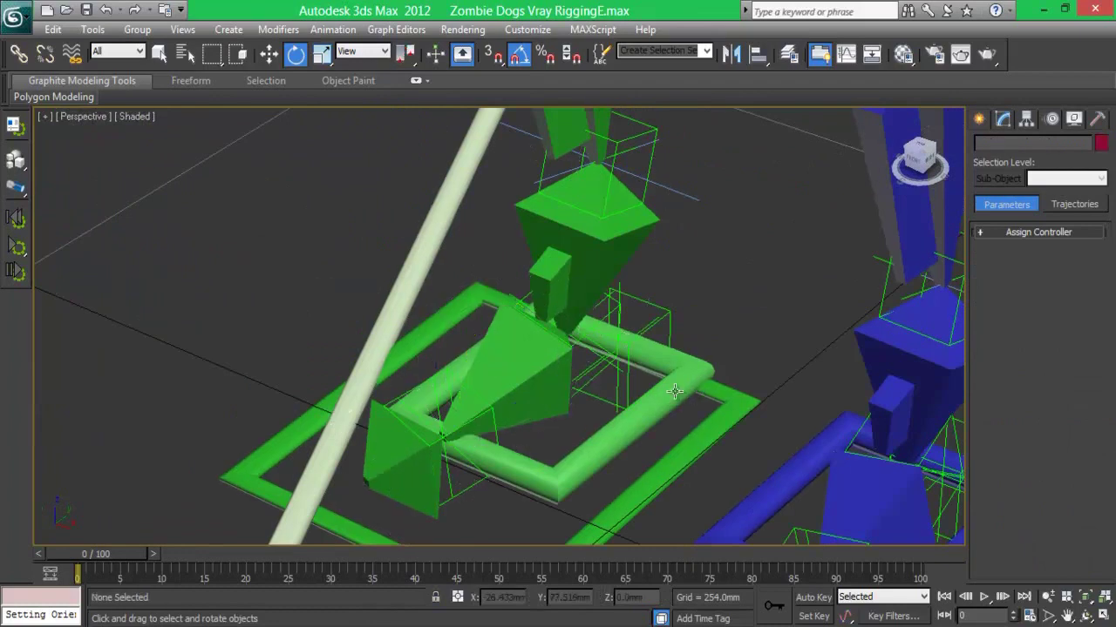
left_click(798, 468)
key("shift+z")
key("shift+z")
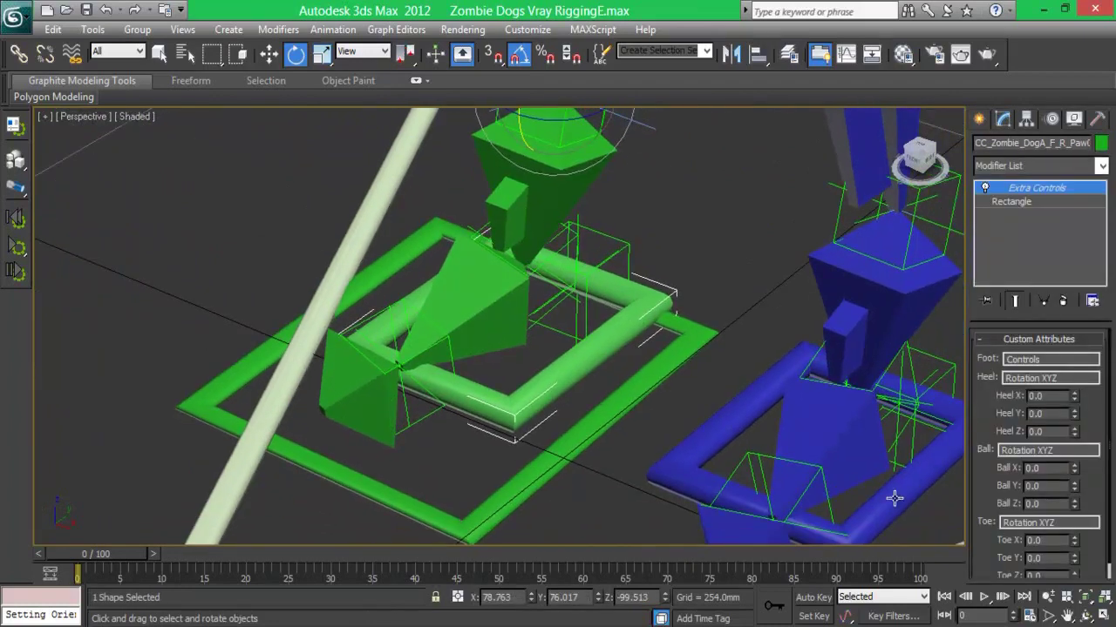
left_click(591, 353)
left_click(679, 352)
scroll(682, 349, "down", 2)
left_click(595, 257)
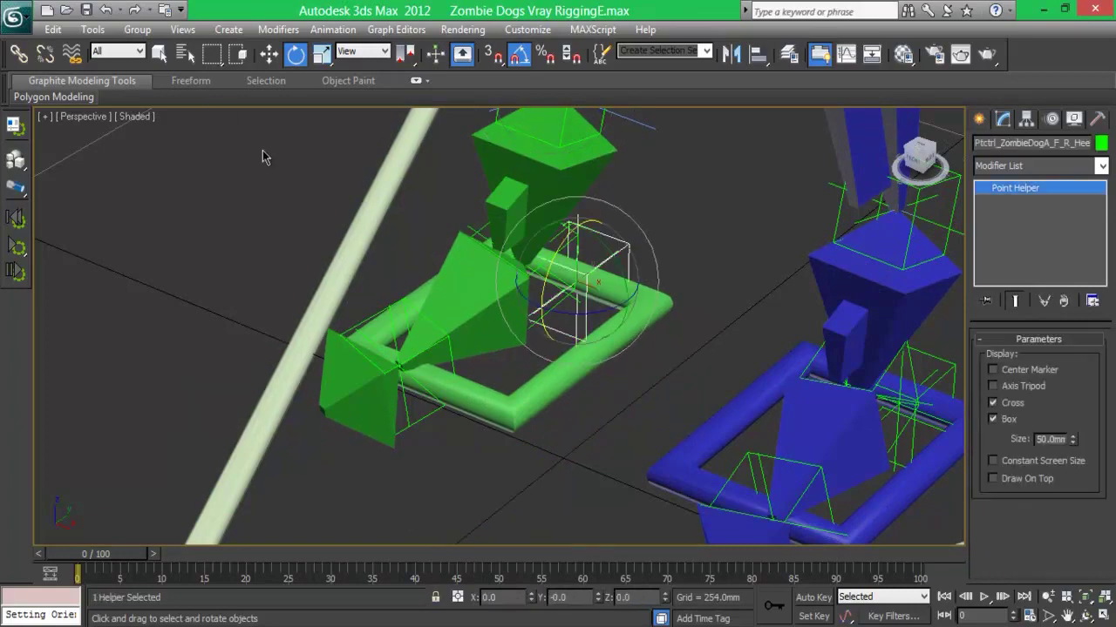
middle_click_drag(691, 146, 700, 284)
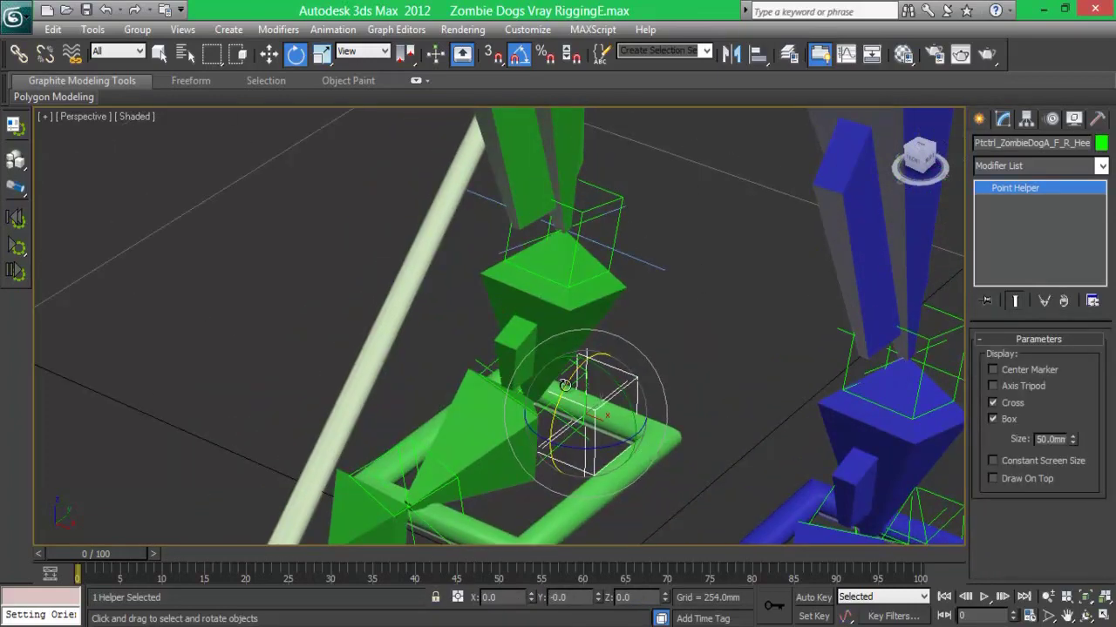
Select the right front ankle IK goal and collapse its IK rollouts to reach its Orientation Constraint rollout
left_click(627, 256)
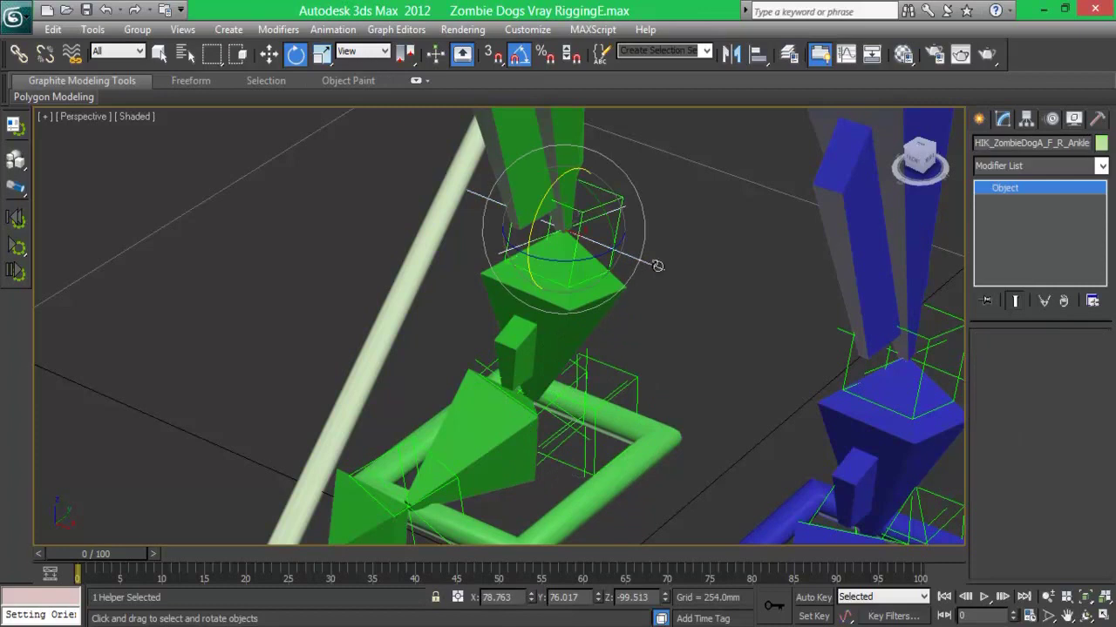
left_click(1037, 250)
left_click(1042, 267)
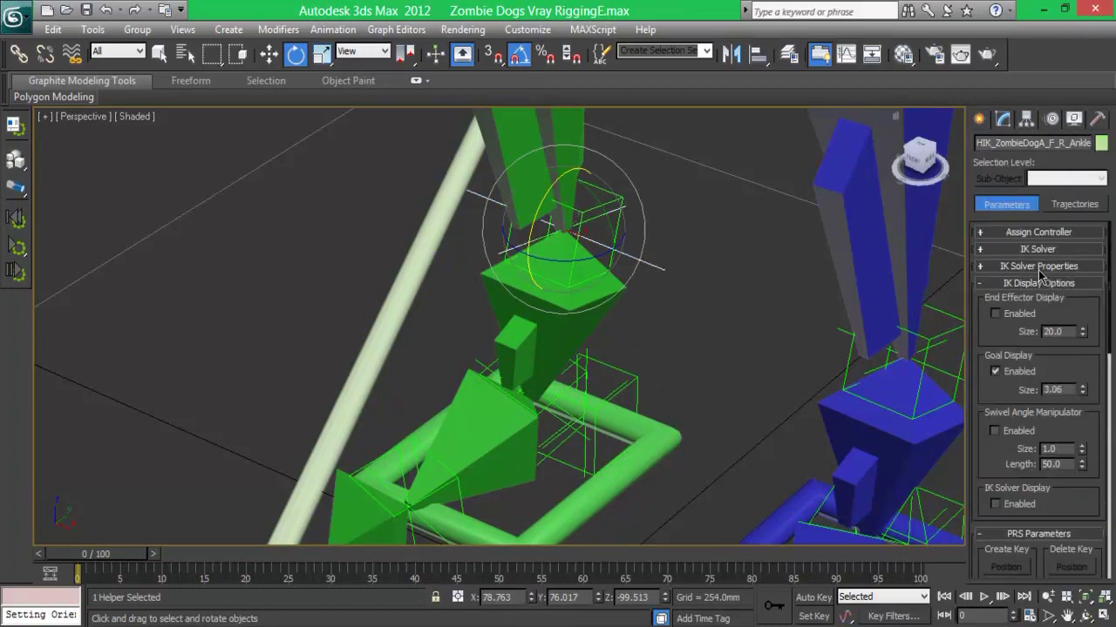
left_click(1047, 284)
scroll(1112, 499, "down", 5)
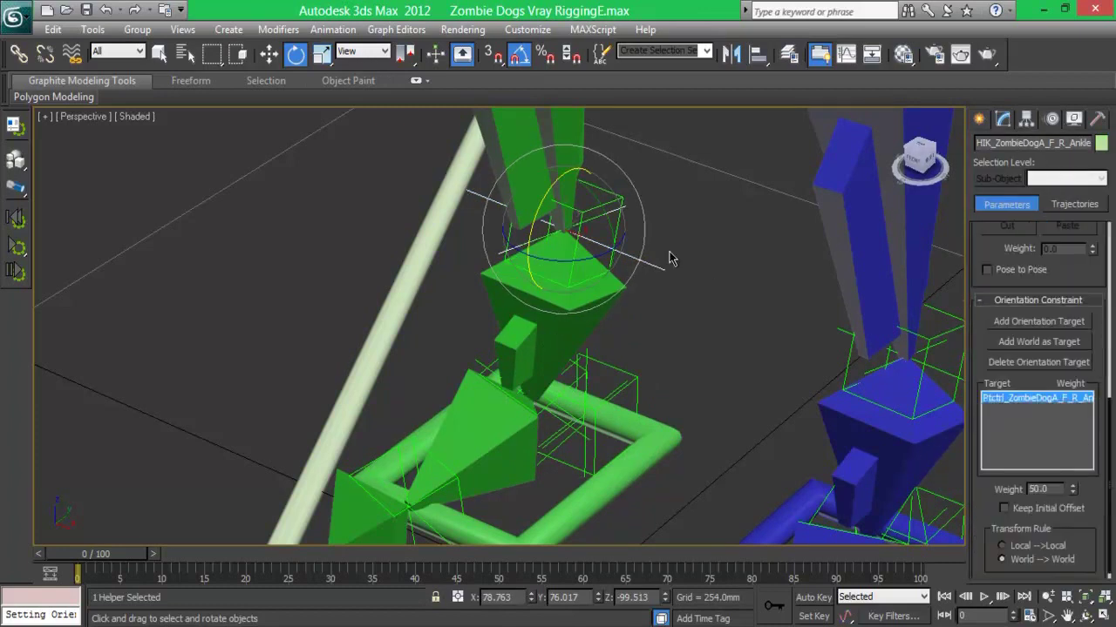
Link the right front toe helper to its parent box helper
left_click(580, 212)
left_click(18, 53)
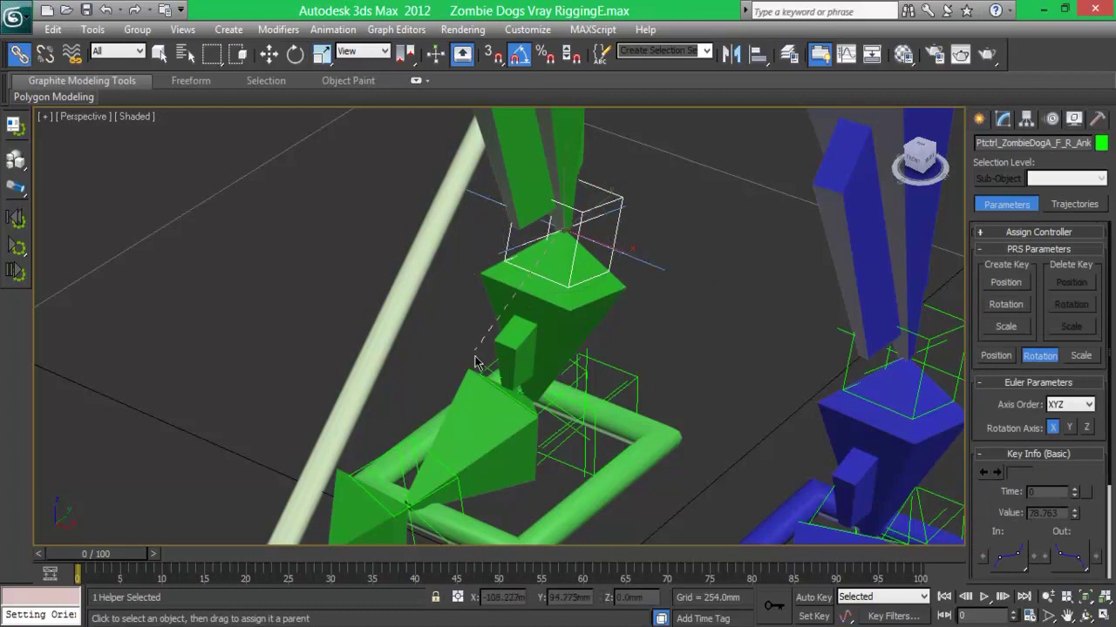
left_click(482, 385)
left_click(466, 507)
left_click_drag(575, 493, 576, 469)
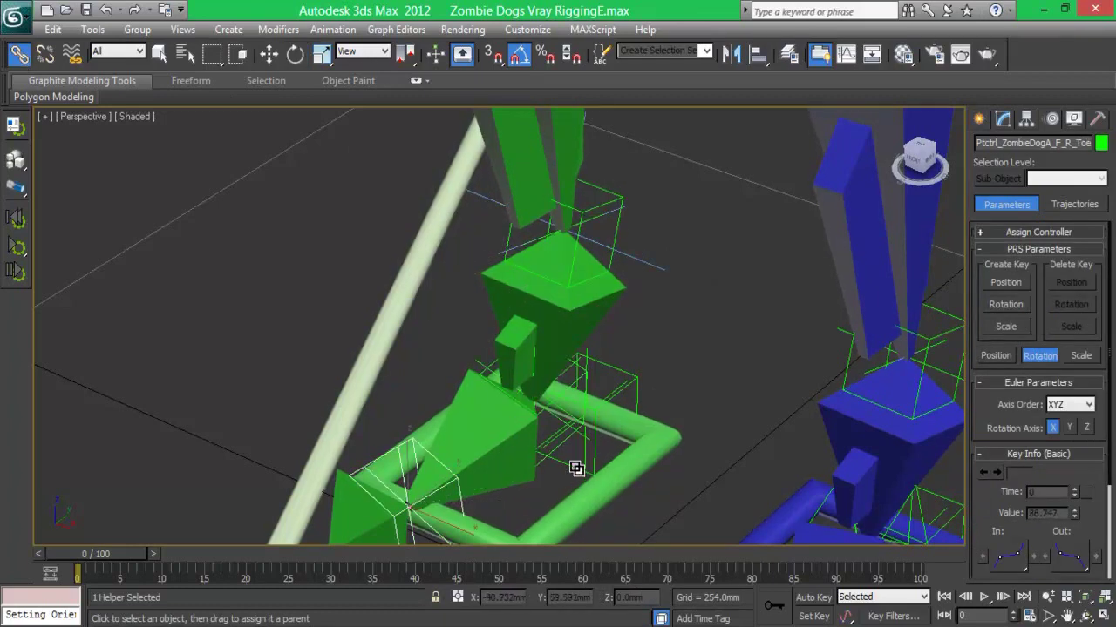
Test-raise the right front paw control to check the leg bend, undoing each move
left_click(269, 54)
scroll(689, 249, "down", 2)
scroll(610, 261, "down", 3)
key("Page_Up")
left_click_drag(551, 258, 488, 201)
key("ctrl+z")
left_click(563, 366)
left_click(19, 54)
left_click(541, 414)
key("w")
left_click_drag(541, 414, 554, 181)
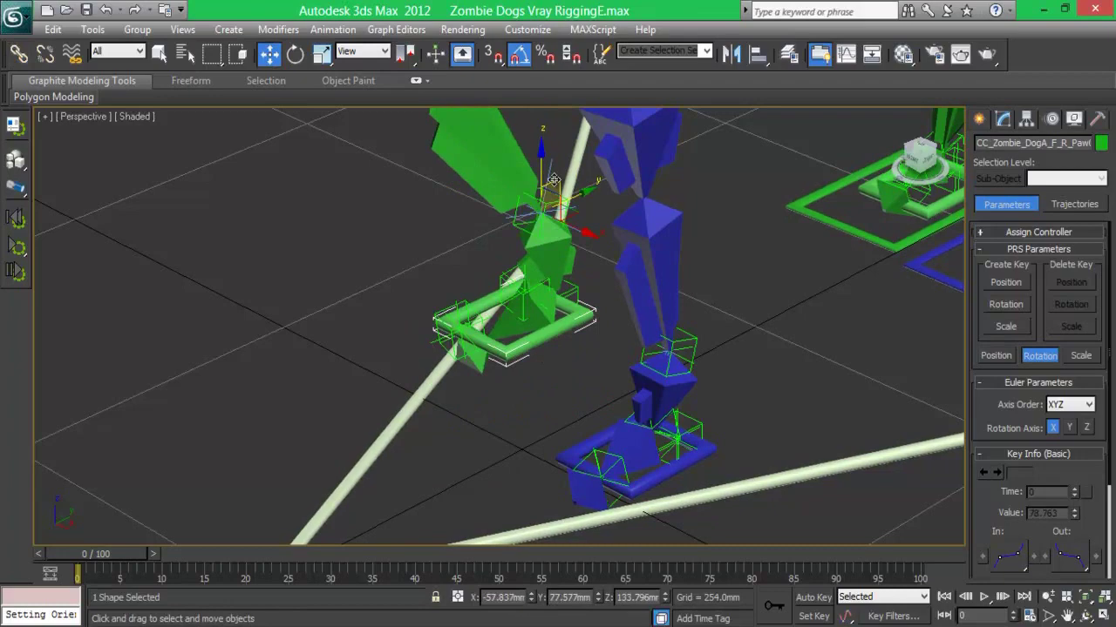
key("ctrl+z")
Orientation-constrain the right front shin bone to its foot helper
left_click(536, 301)
left_click(332, 29)
left_click(574, 281)
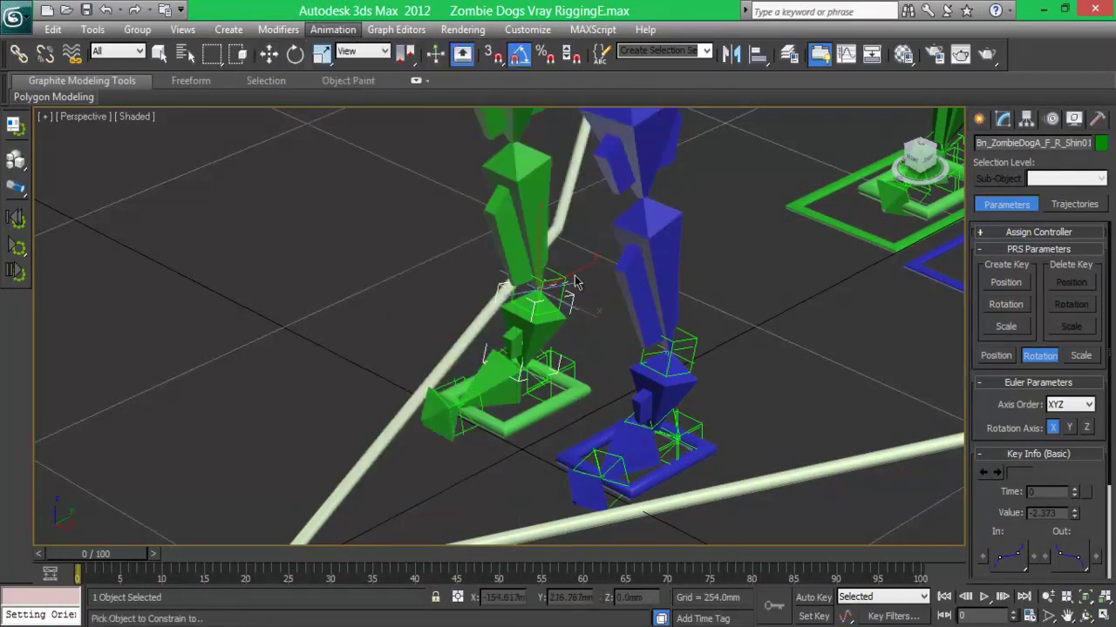
left_click(575, 281)
key("w")
left_click_drag(919, 157, 157, 173)
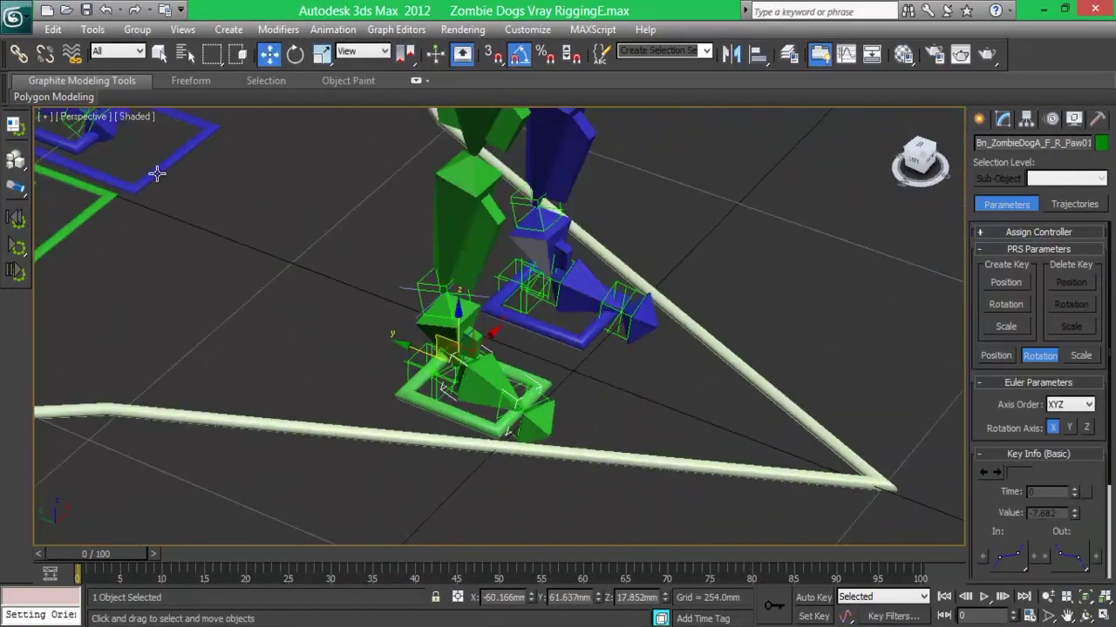
middle_click_drag(157, 173, 184, 189, "alt")
Orientation-constrain the right front Paw01 and paw-end bones to their foot helpers
left_click(332, 29)
left_click(630, 251)
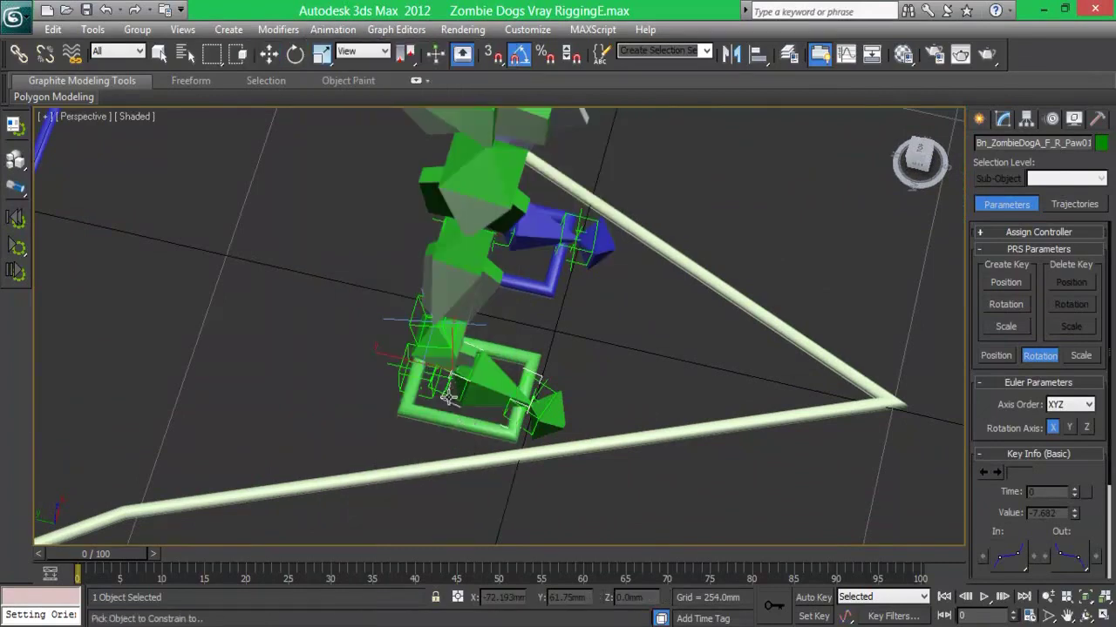
left_click(448, 397)
left_click(551, 416)
left_click(332, 29)
left_click(630, 252)
left_click(544, 386)
Test the right front foot by raising and rotating its paw control, then undo
left_click_drag(919, 159, 902, 166)
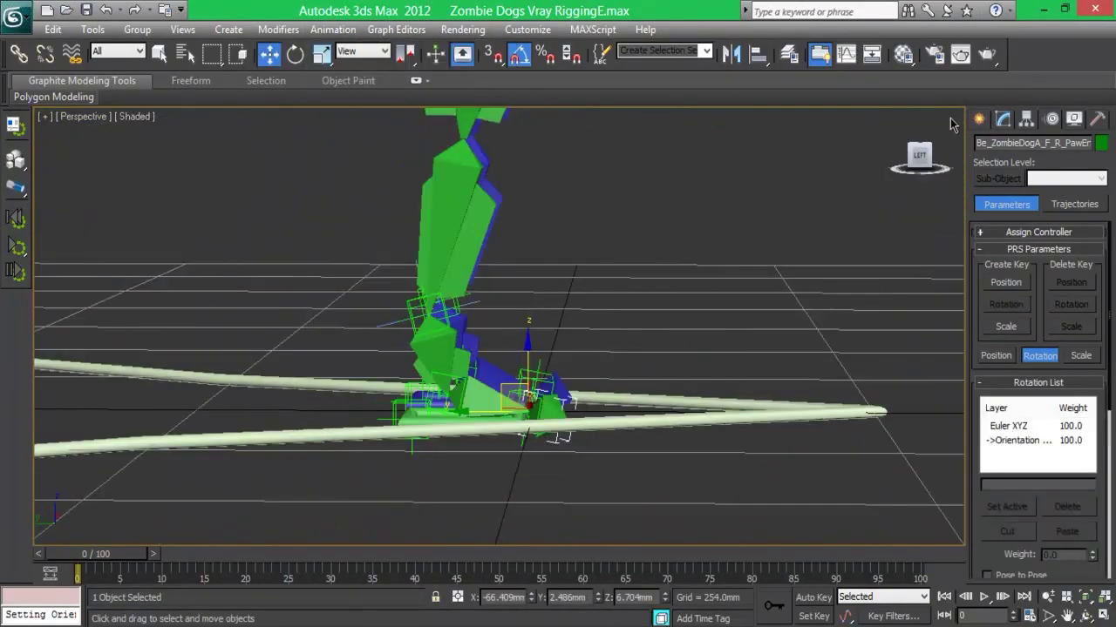
left_click(439, 444)
left_click_drag(413, 307, 322, 222)
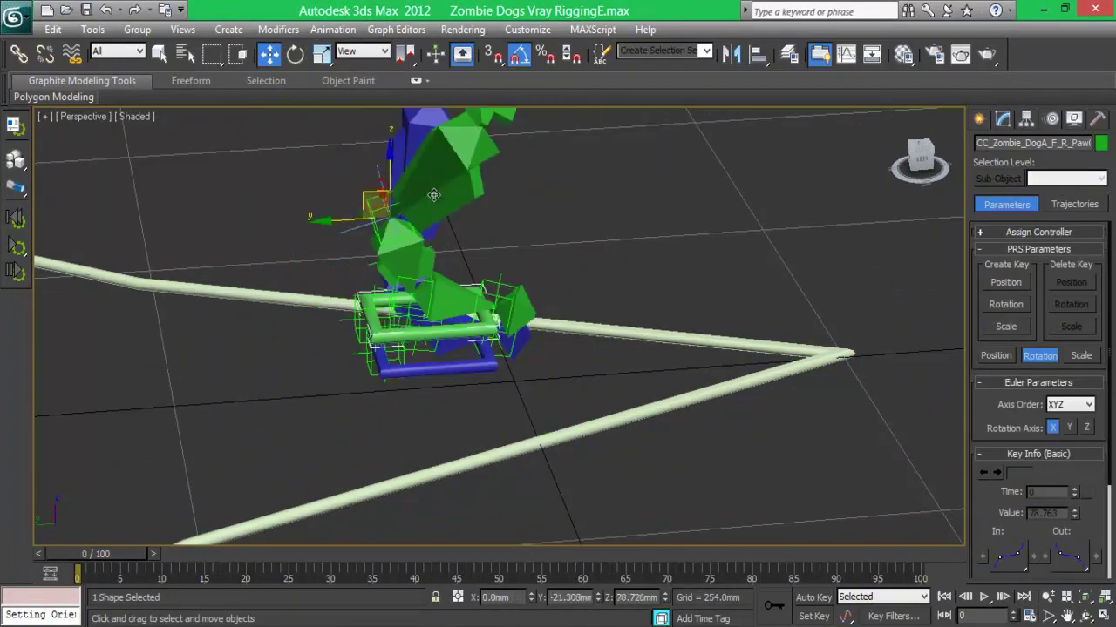
key("e")
left_click_drag(391, 190, 358, 210)
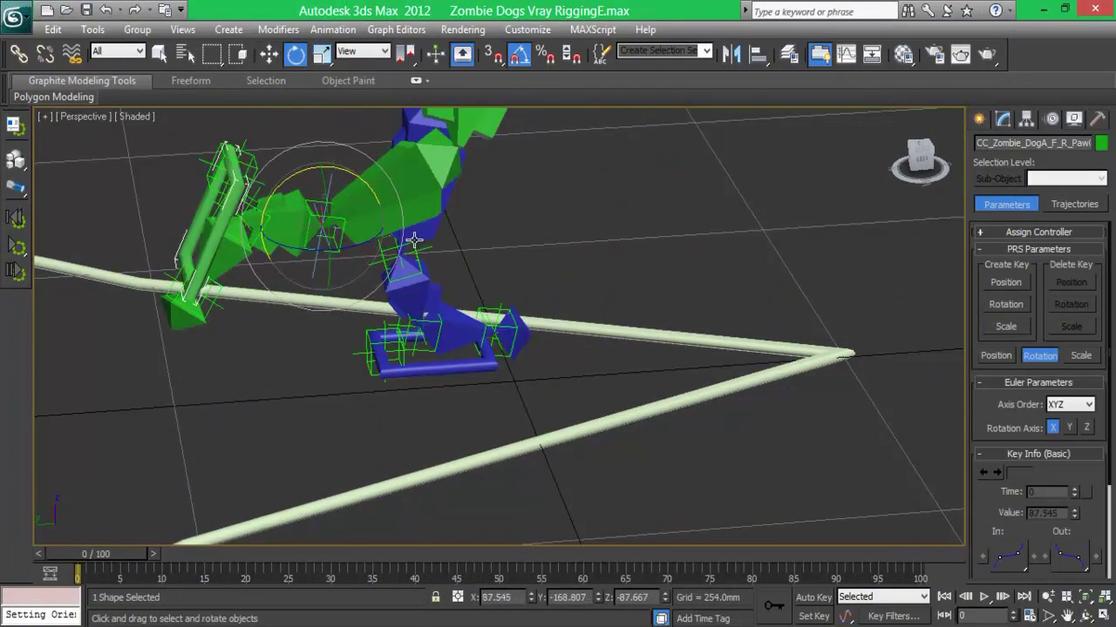
key("ctrl+z")
key("ctrl+z")
Hide the large green paw control rectangle
middle_click_drag(218, 328, 464, 410, "alt")
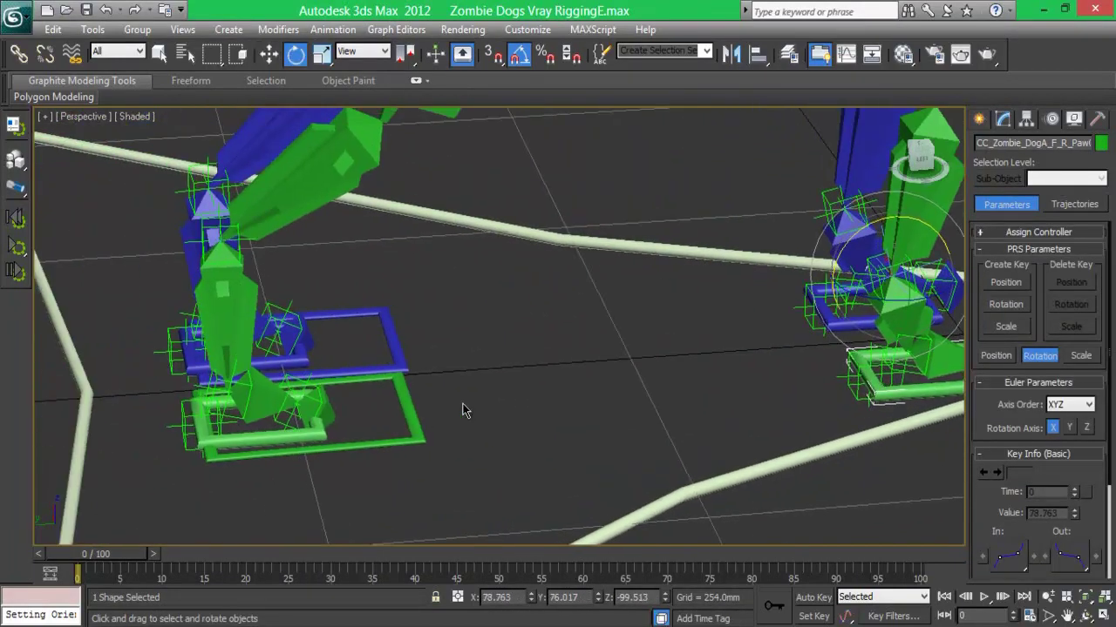
left_click(257, 402)
key("z")
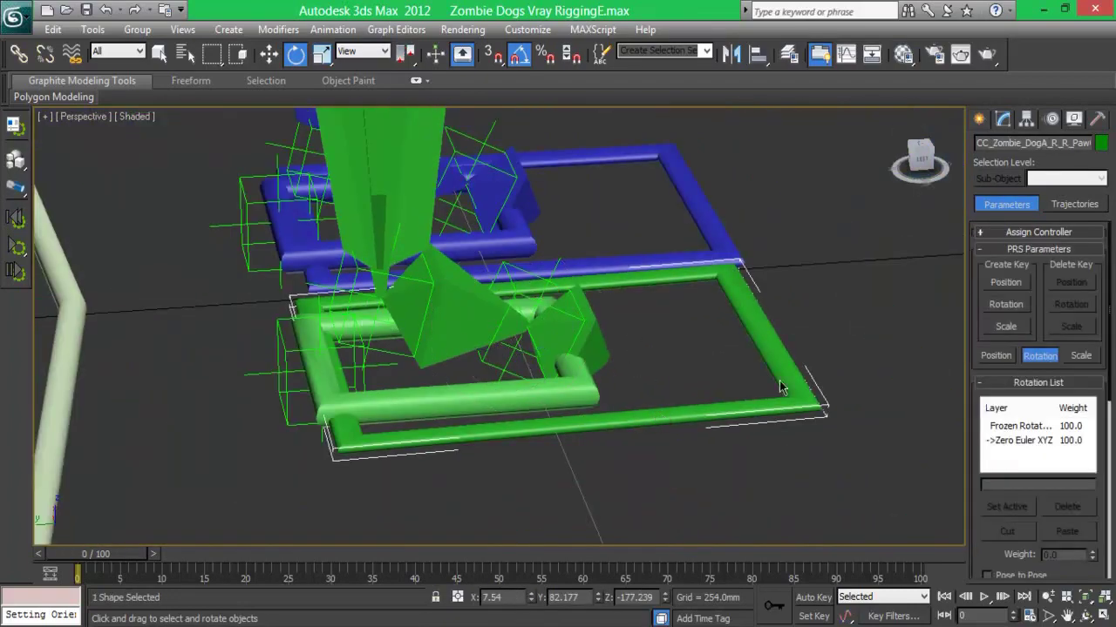
key("Delete")
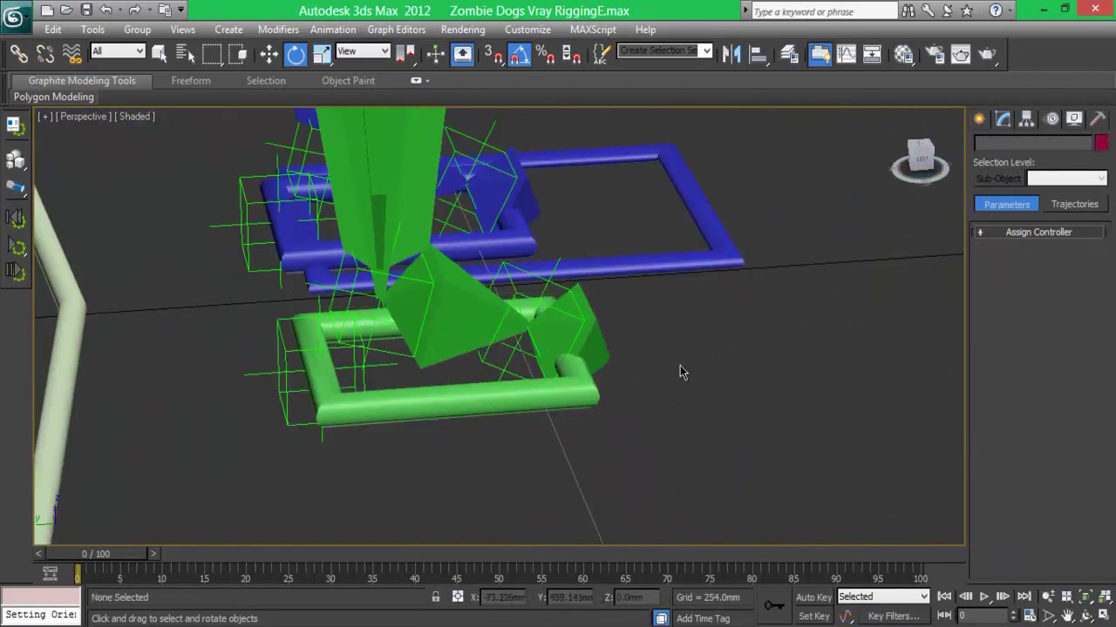
Inspect the right rear Ptctrl and HIK ankle helpers plus the ball, toe and heel helpers
scroll(697, 357, "down", 5)
scroll(575, 279, "down", 2)
left_click(484, 225)
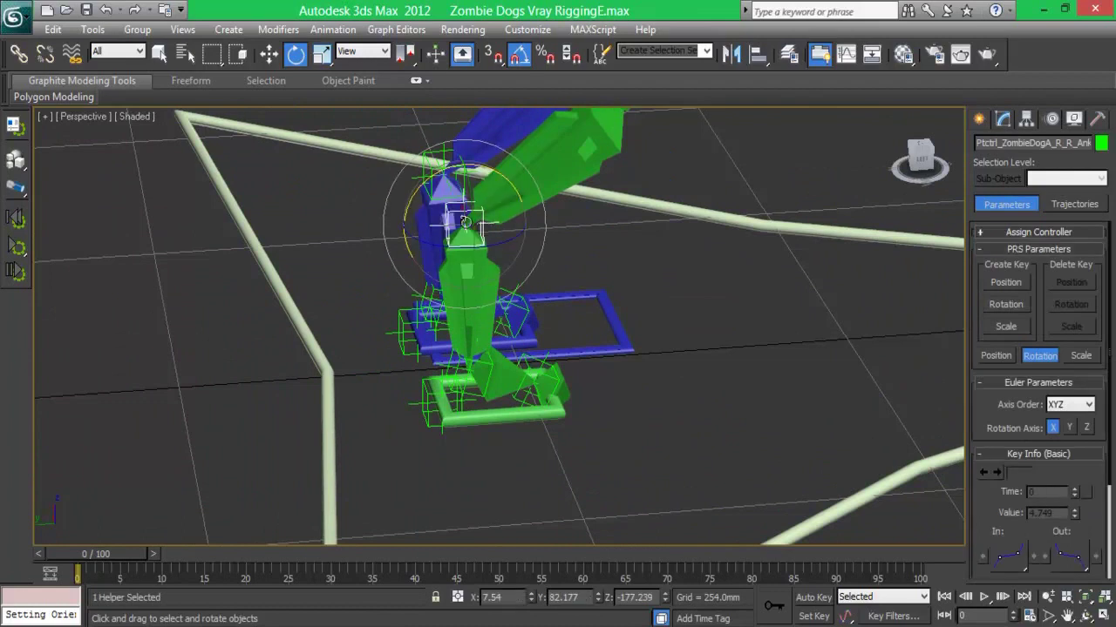
left_click(467, 222)
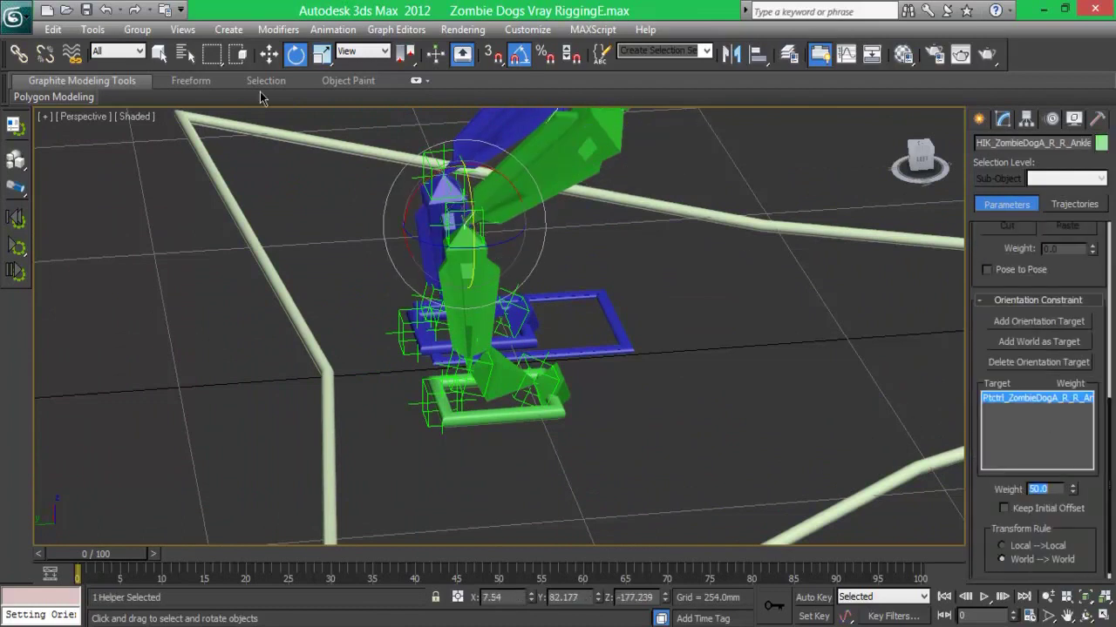
left_click(18, 54)
left_click(482, 228)
left_click(473, 394)
left_click(526, 398)
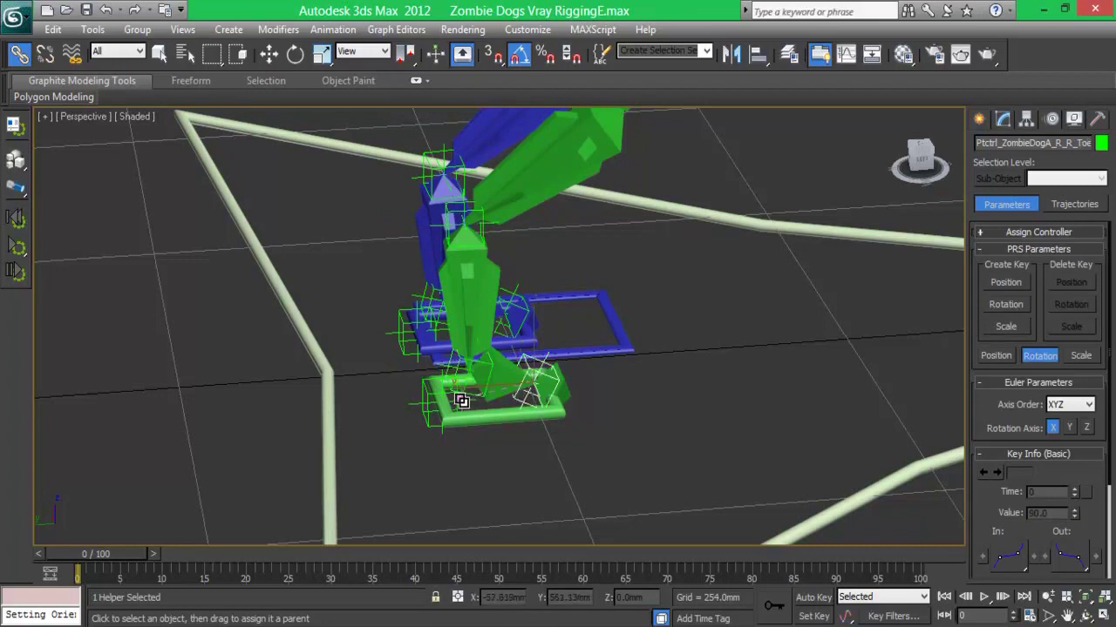
left_click(427, 403)
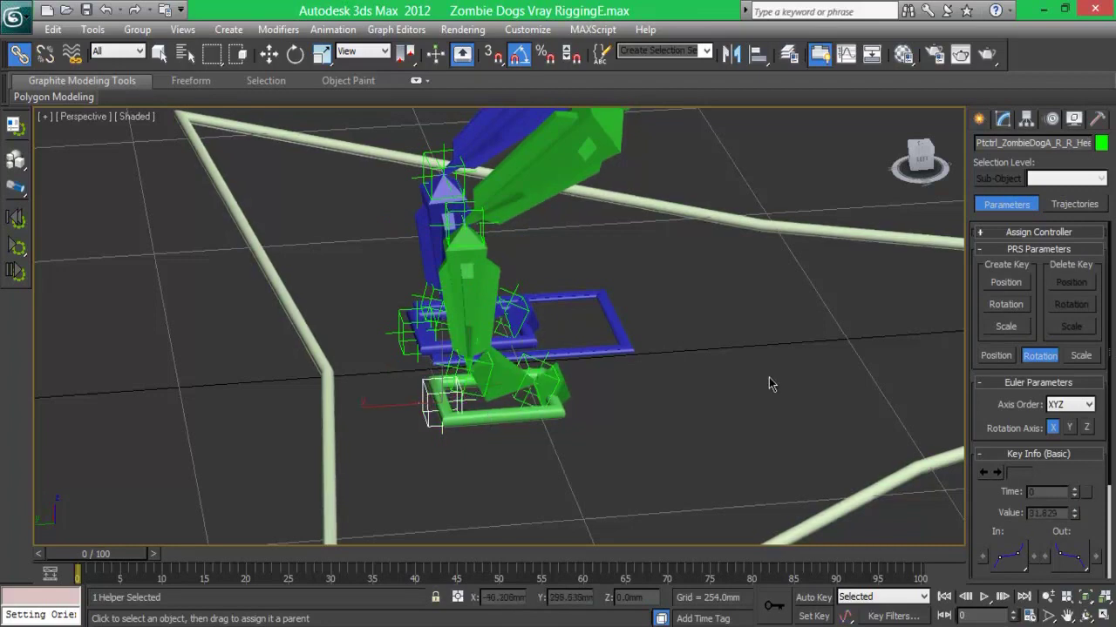
Inspect the right rear paw bone's orientation constraint and rotation layers
left_click(519, 384)
left_click(534, 377)
left_click(506, 368)
scroll(1112, 375, "down", 5)
Move and rotate the right rear paw control to bend the green leg, then undo
key("w")
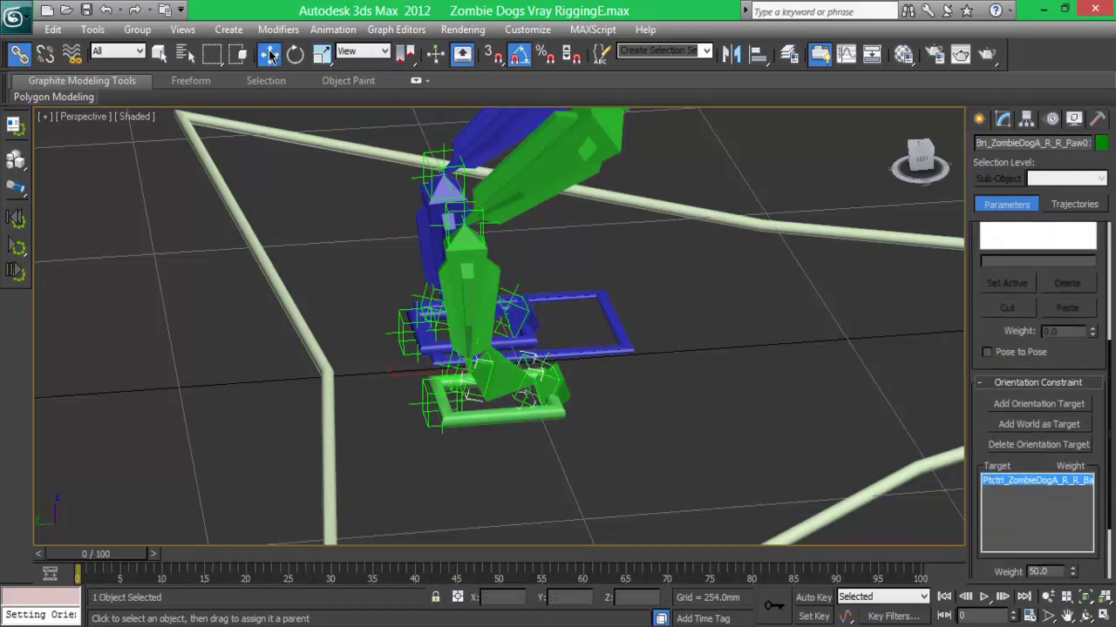
left_click(505, 414)
left_click_drag(442, 199, 620, 173)
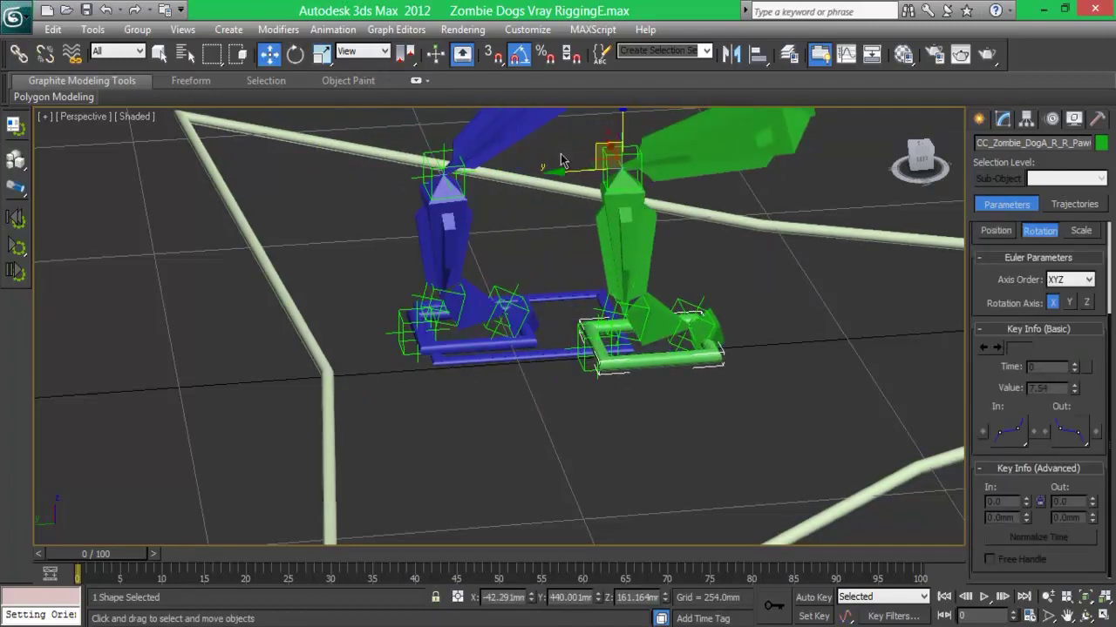
key("e")
mouse_move(682, 155)
left_mouse_down()
mouse_move(694, 168)
mouse_move(665, 175)
left_mouse_up()
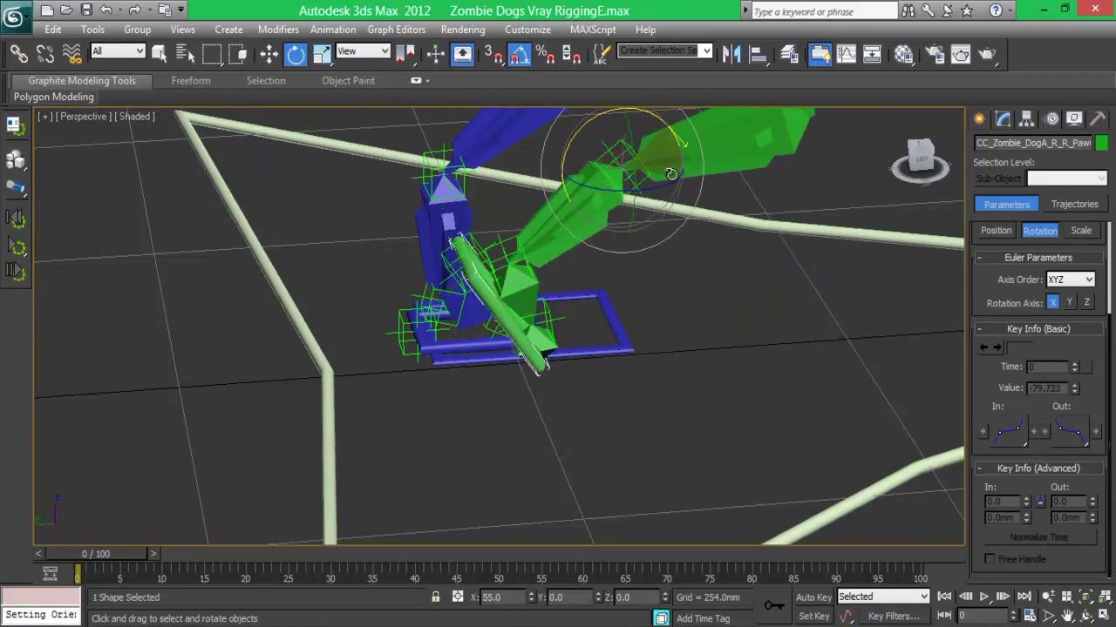
key("ctrl+z")
middle_click_drag(666, 174, 331, 427, "alt")
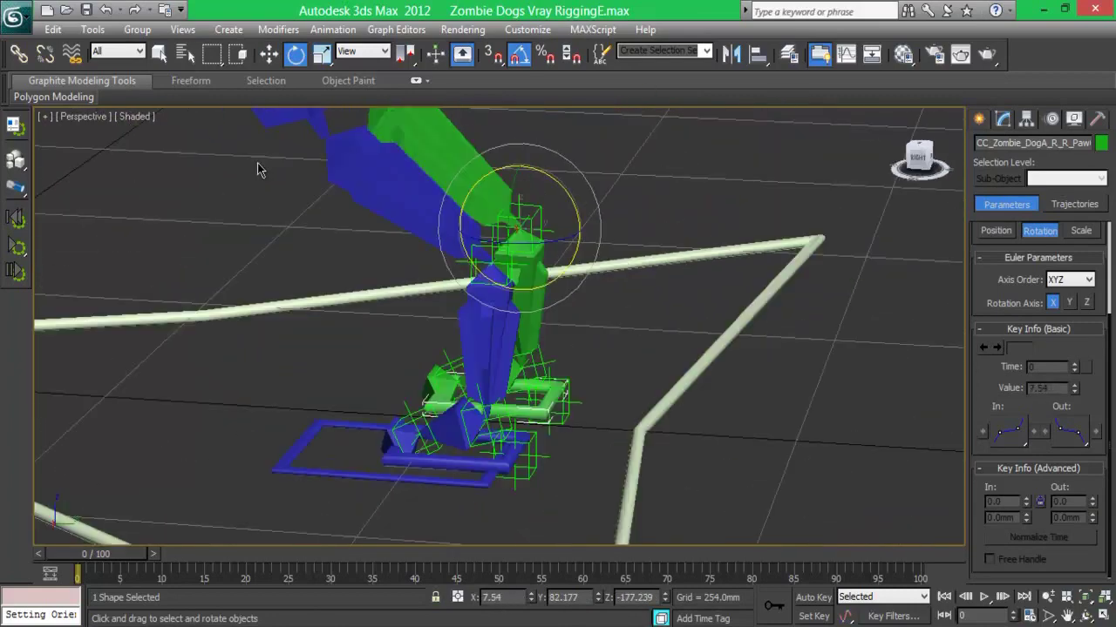
left_click(497, 519)
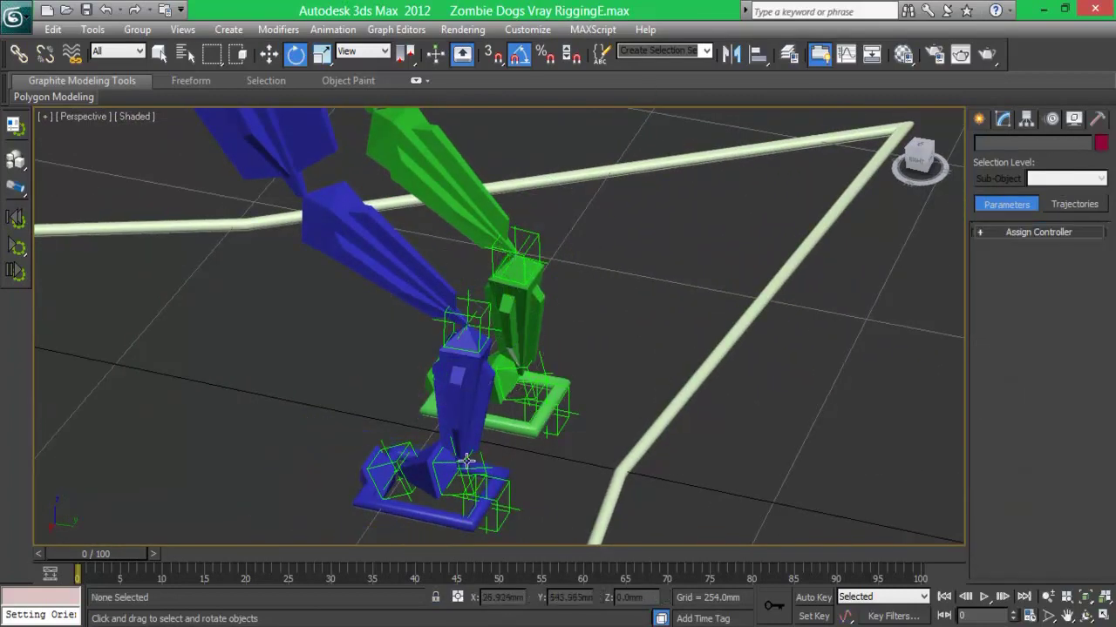
Inspect the left rear calf bone and its ankle, ball, toe and heel helpers
left_click(420, 462, "ctrl")
key("z")
scroll(453, 471, "down", 3)
middle_click_drag(452, 470, 697, 287, "alt")
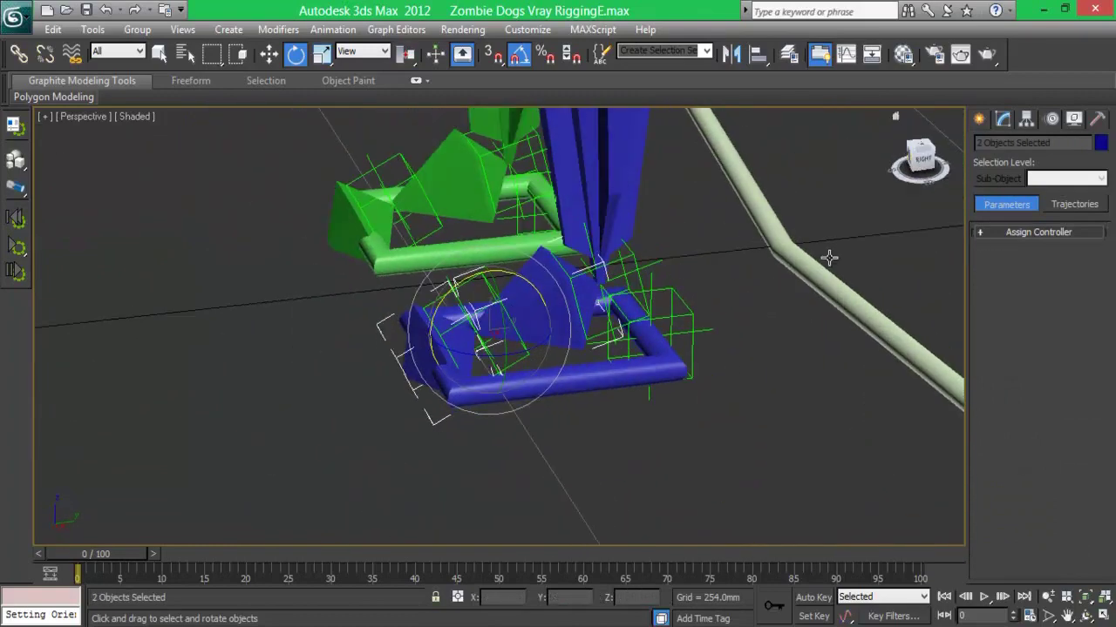
scroll(646, 261, "up", 1)
left_click(545, 225)
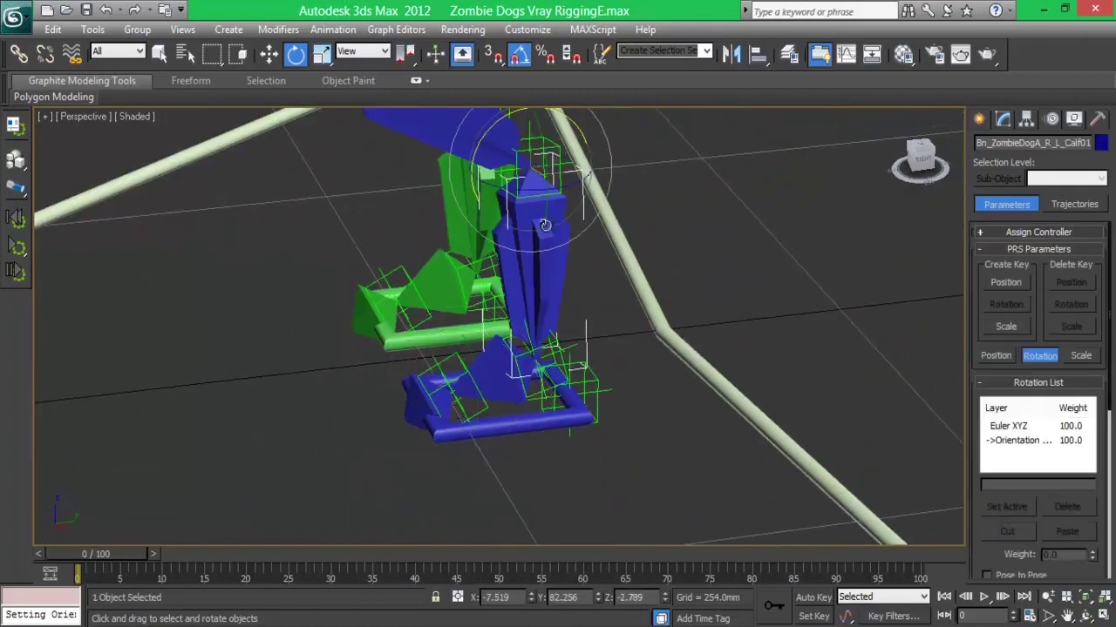
left_click(547, 142)
key("ctrl+l")
left_click(557, 345)
left_click_drag(452, 360, 451, 360)
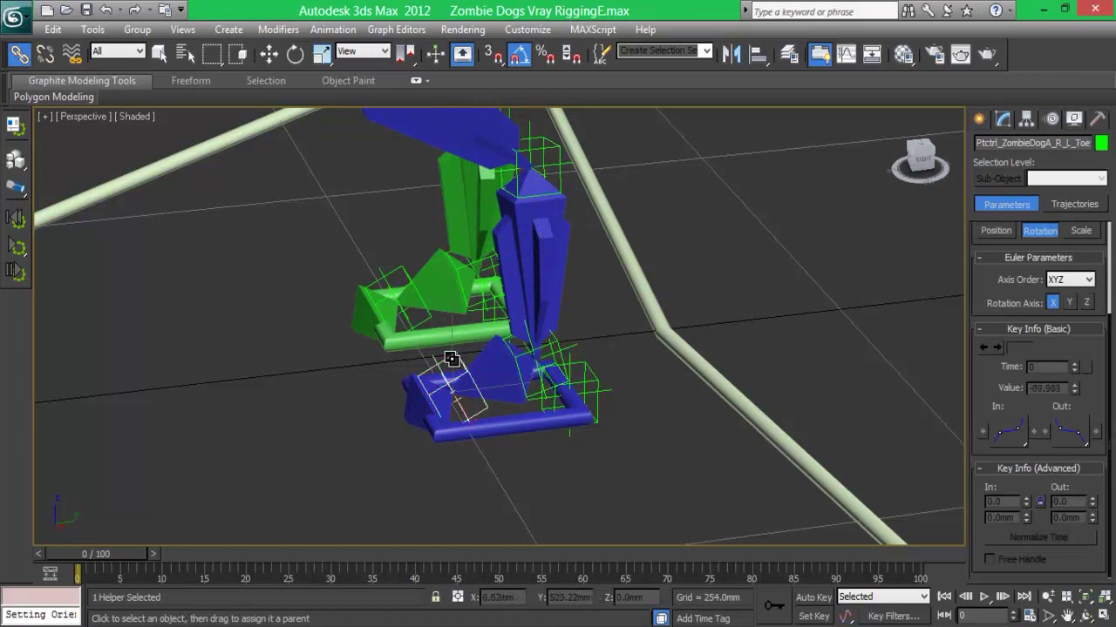
left_click(595, 377)
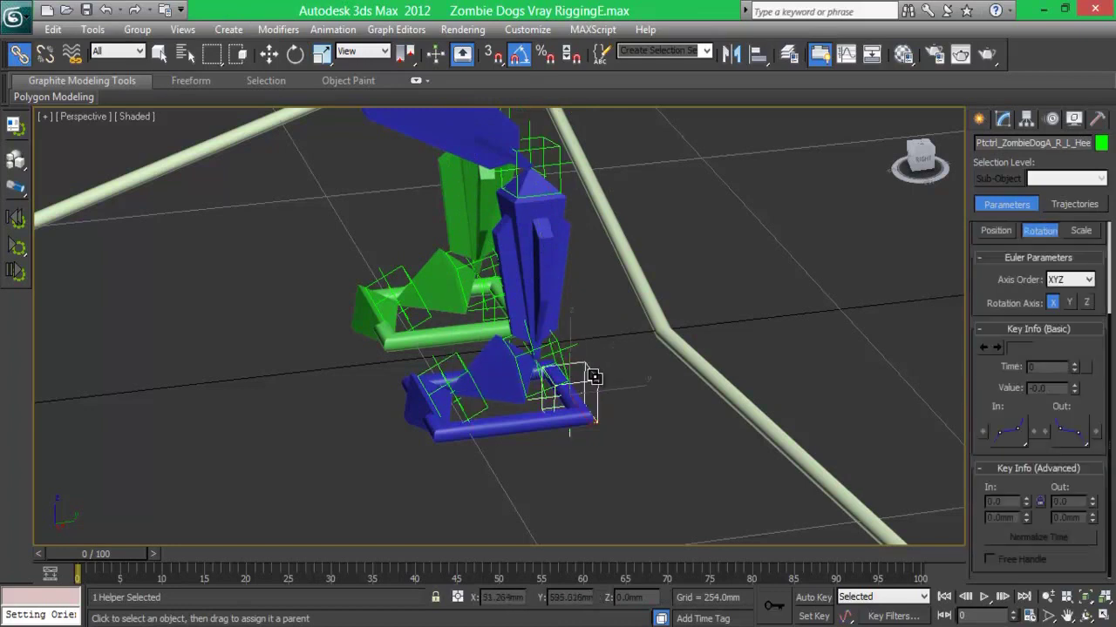
Raise and rotate the left rear paw control to bend the blue leg, then undo
left_click(269, 54)
scroll(765, 277, "down", 3)
left_click_drag(896, 172, 907, 164)
middle_click_drag(679, 280, 806, 285)
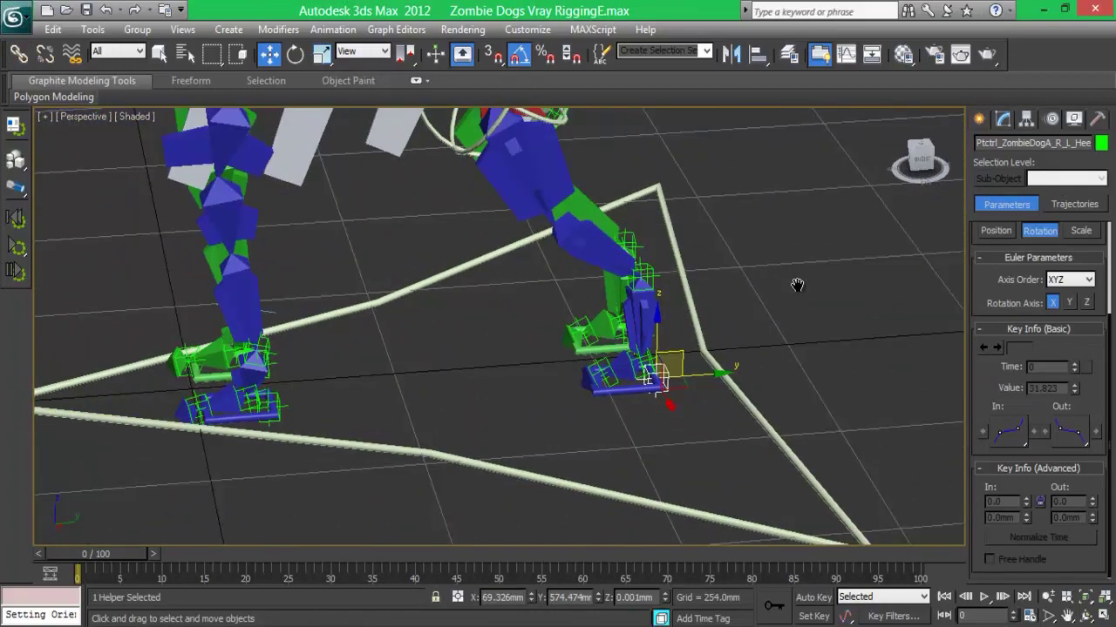
left_click(664, 259)
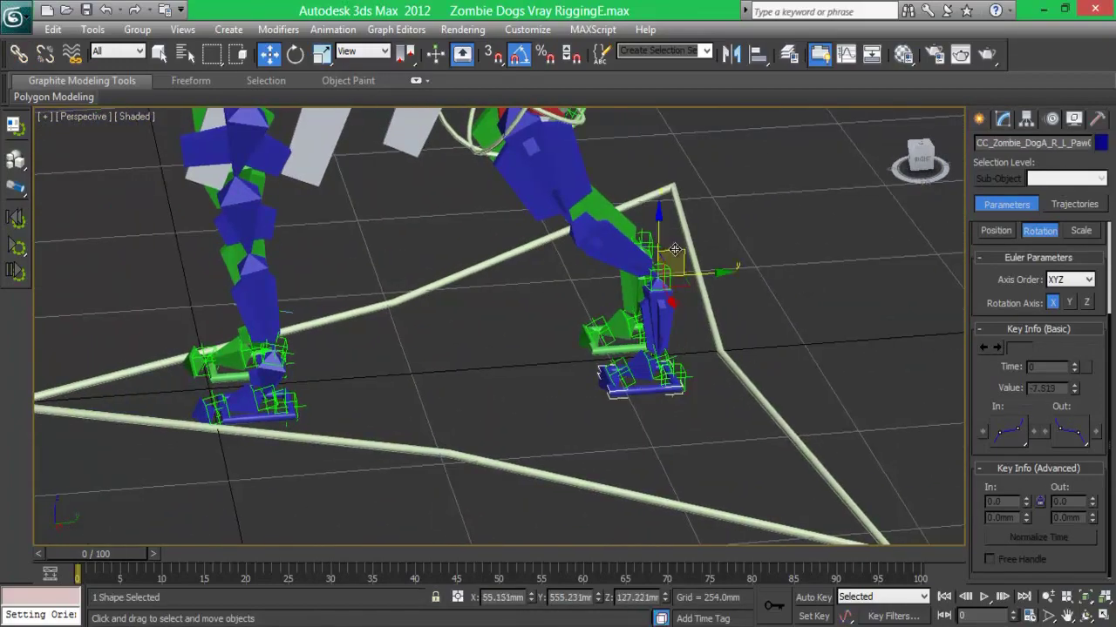
left_click_drag(673, 252, 497, 216)
key("e")
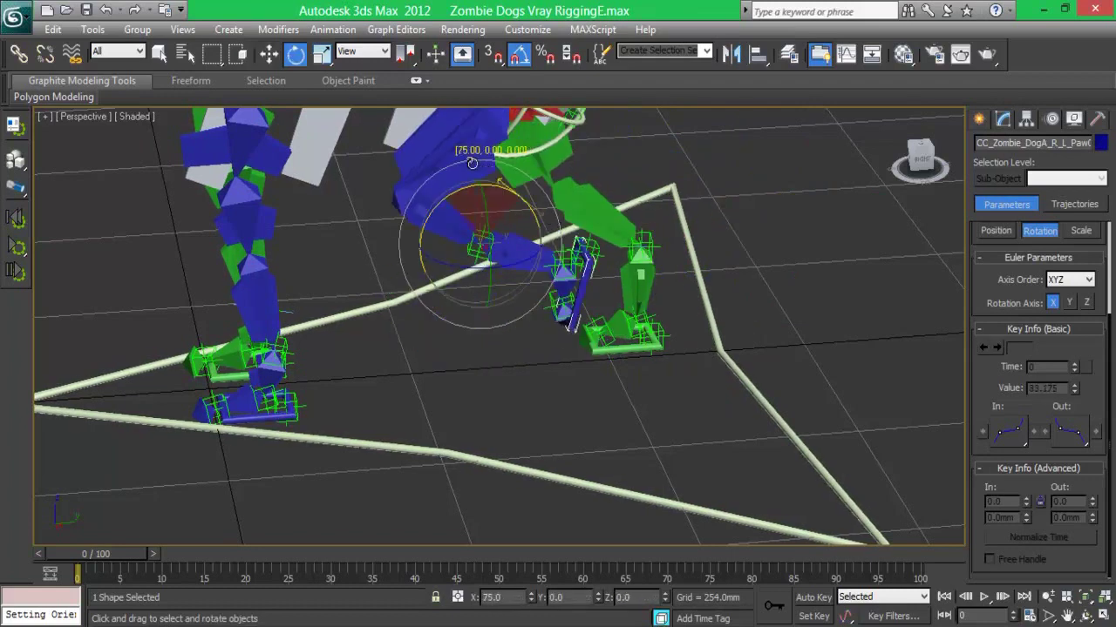
key("ctrl+z")
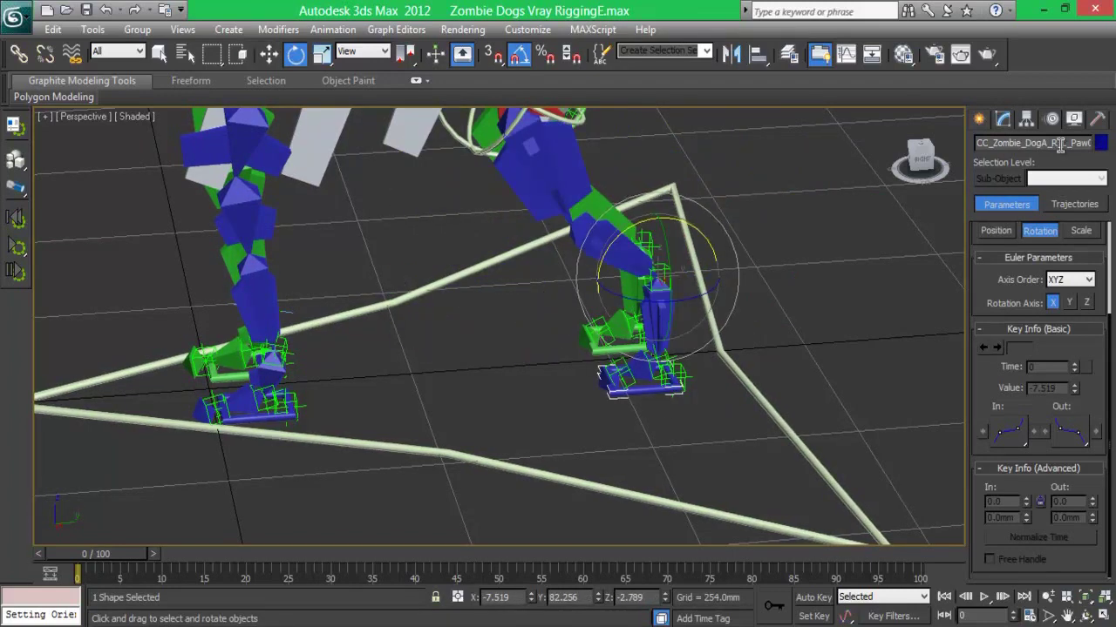
Check the other paw controls, then select the left rear heel helper with its child helpers
left_click(598, 350)
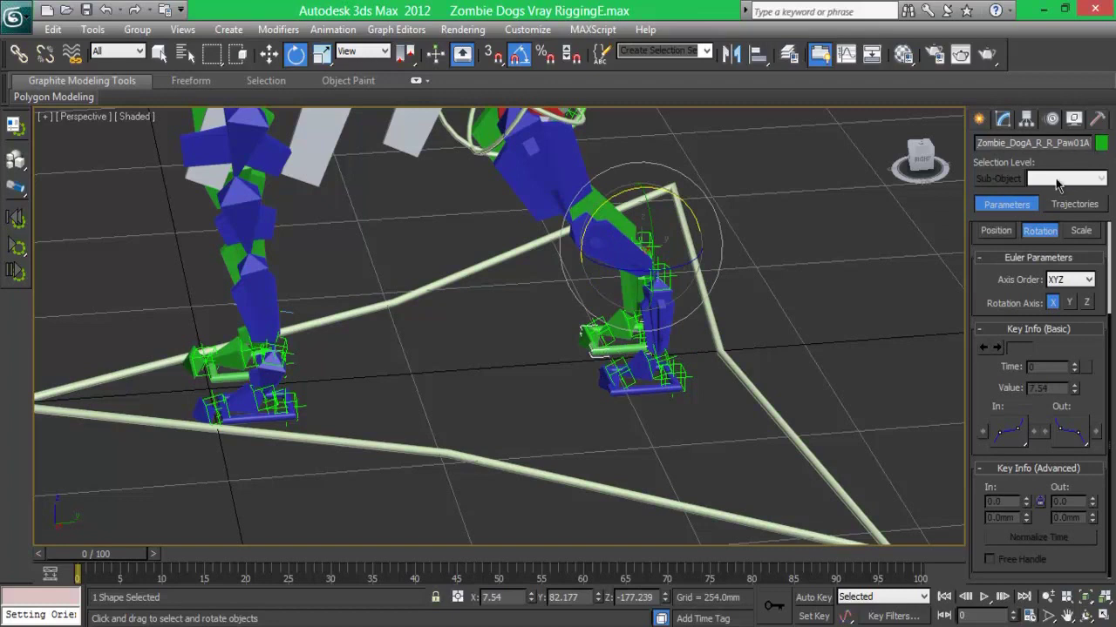
left_click(277, 408)
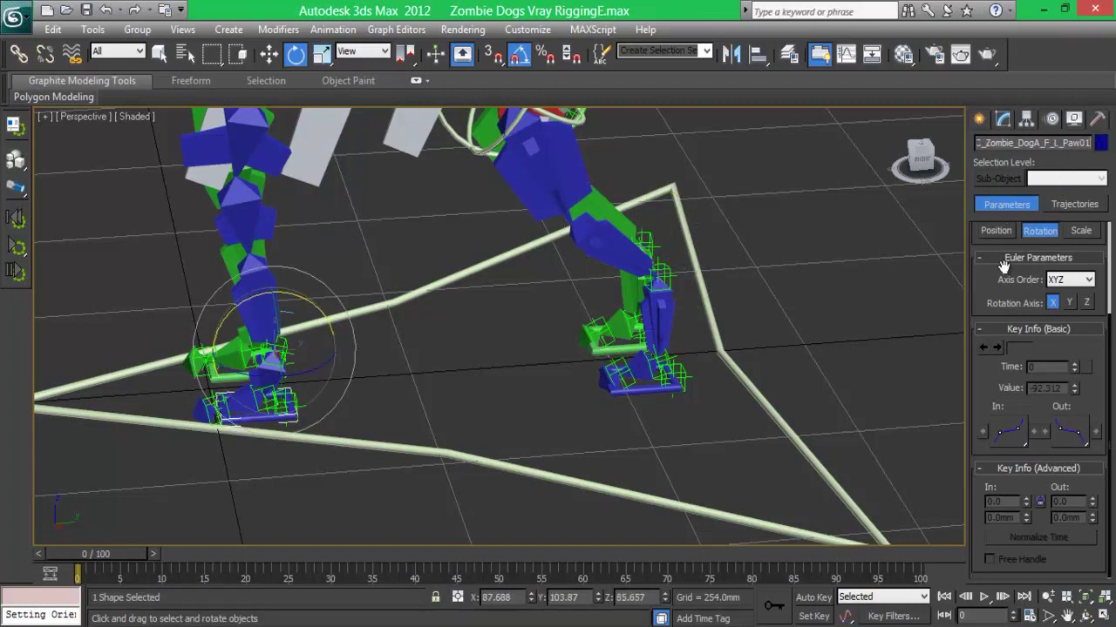
left_click(219, 381)
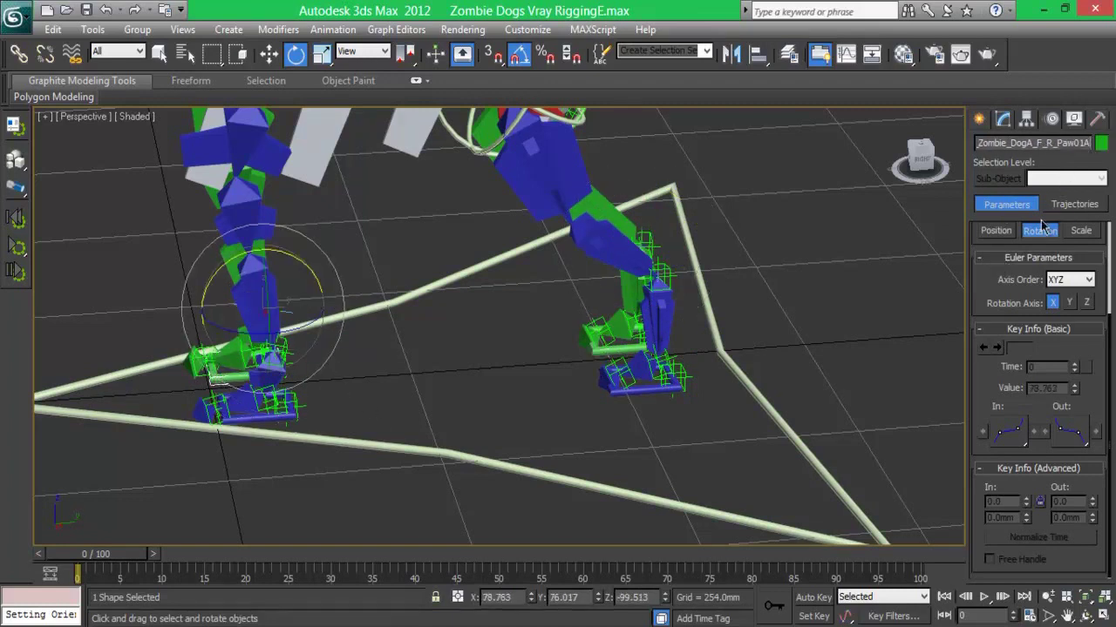
left_click(660, 306)
key("z")
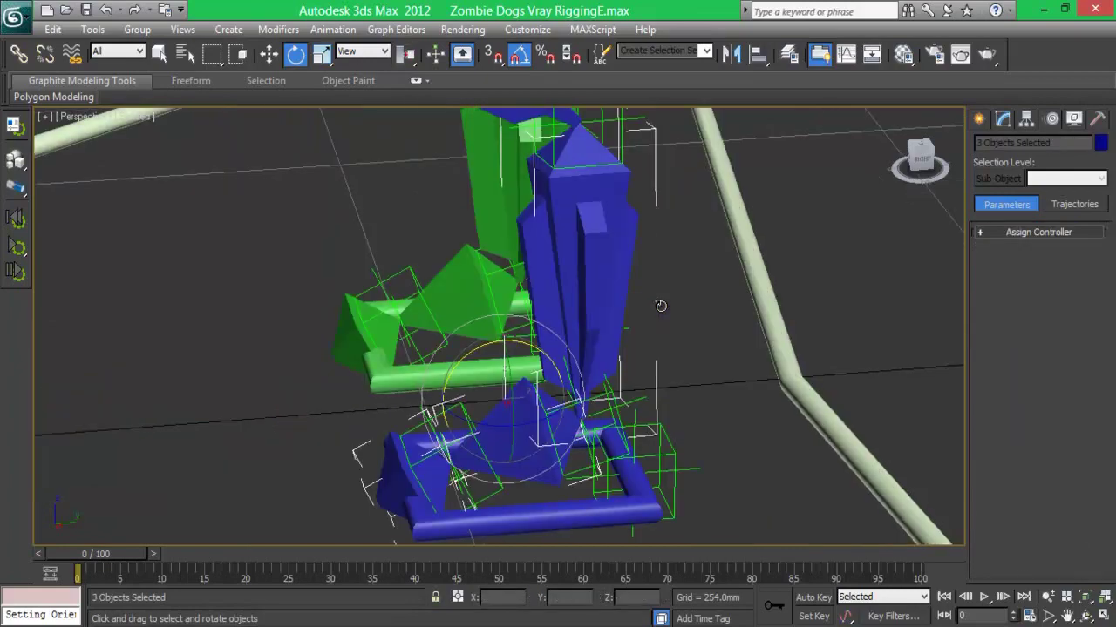
left_click(672, 460)
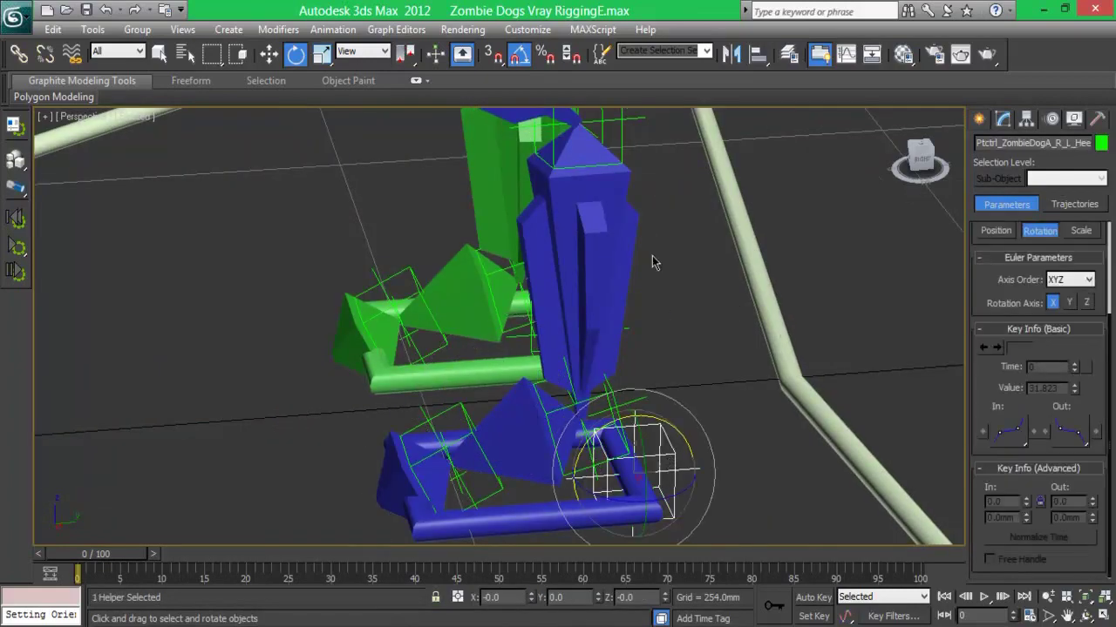
double_click(620, 139)
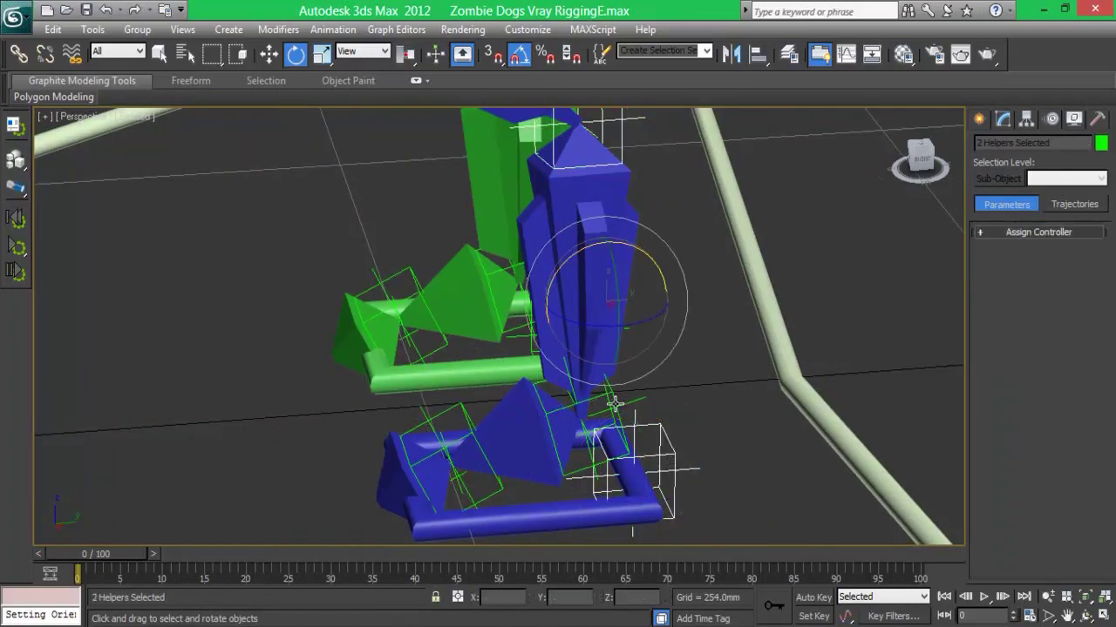
Freeze the rotation of the selected rear-left foot helpers
right_click(700, 342)
left_click(668, 297)
left_click(636, 421)
Wire the R_L heel helper's Zero Euler X Rotation to the paw control's Heel X, paw driving
left_click(672, 454)
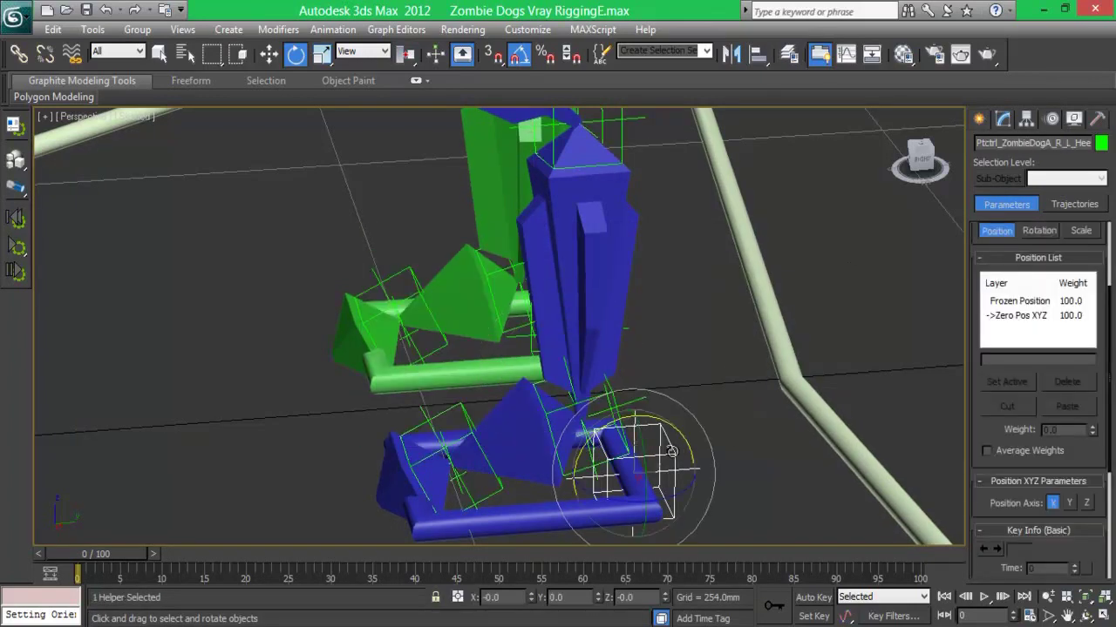
right_click(677, 452)
left_click(737, 526)
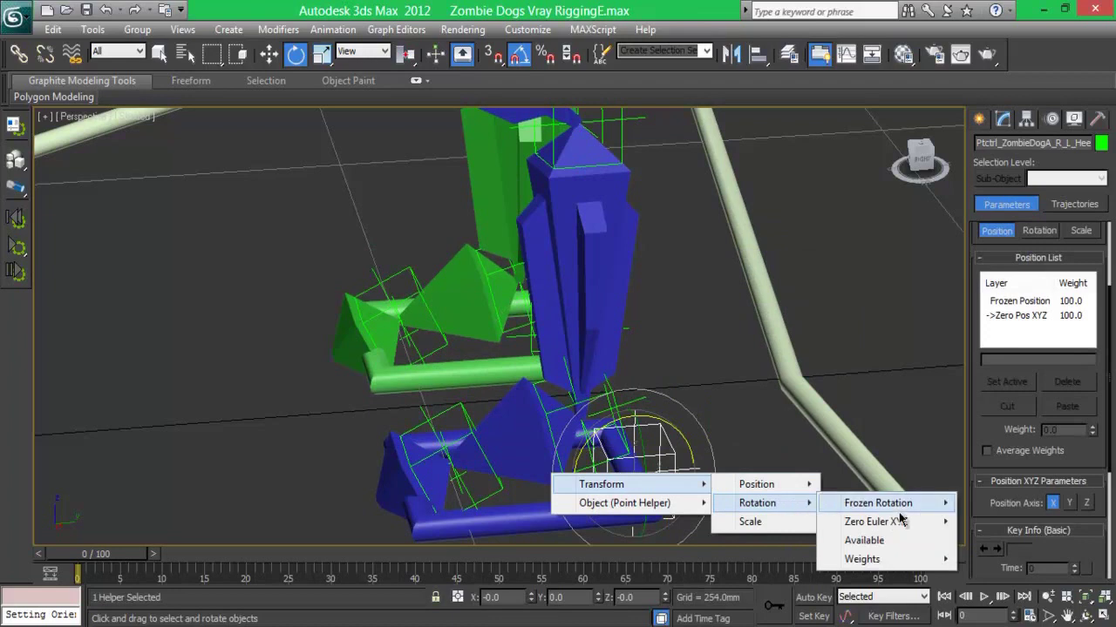
left_click(915, 528)
left_click(649, 510)
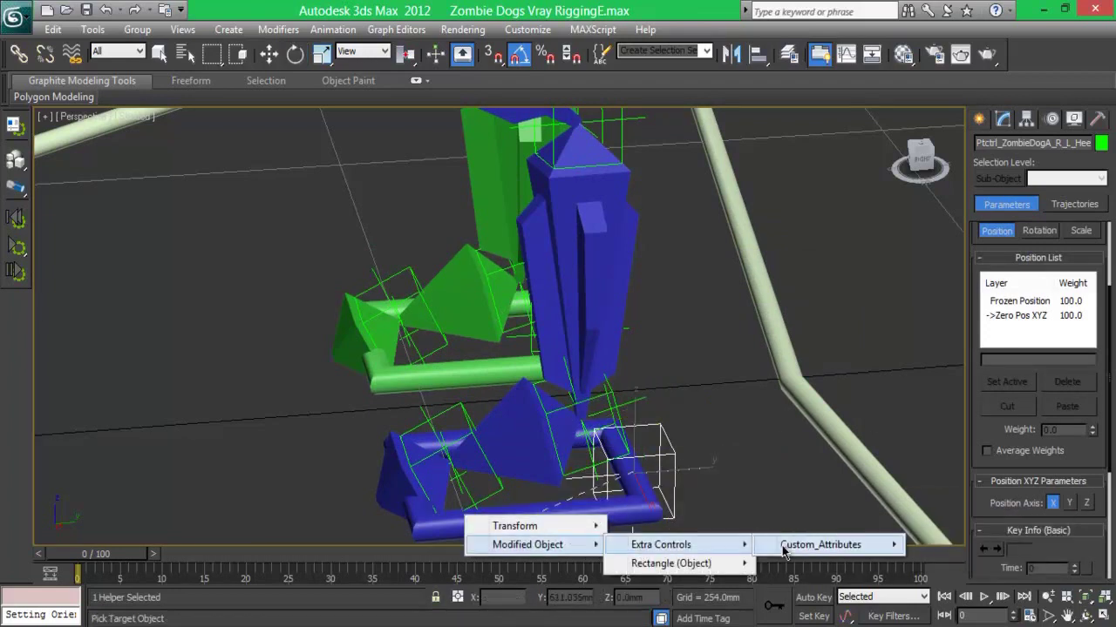
left_click(913, 396)
left_click_drag(678, 156, 454, 59)
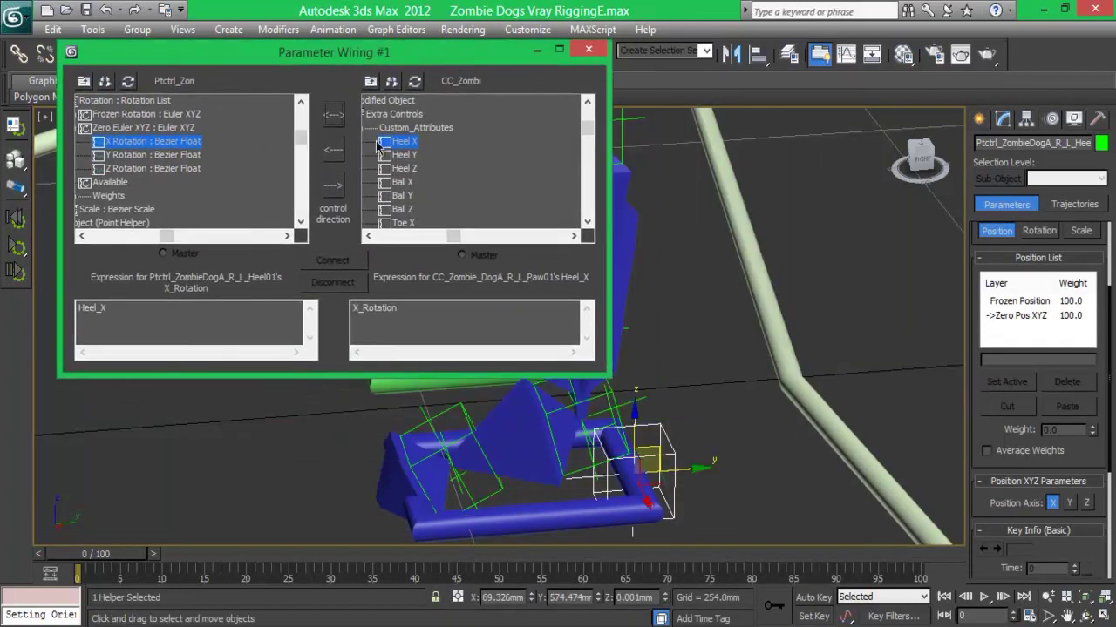
left_click(333, 150)
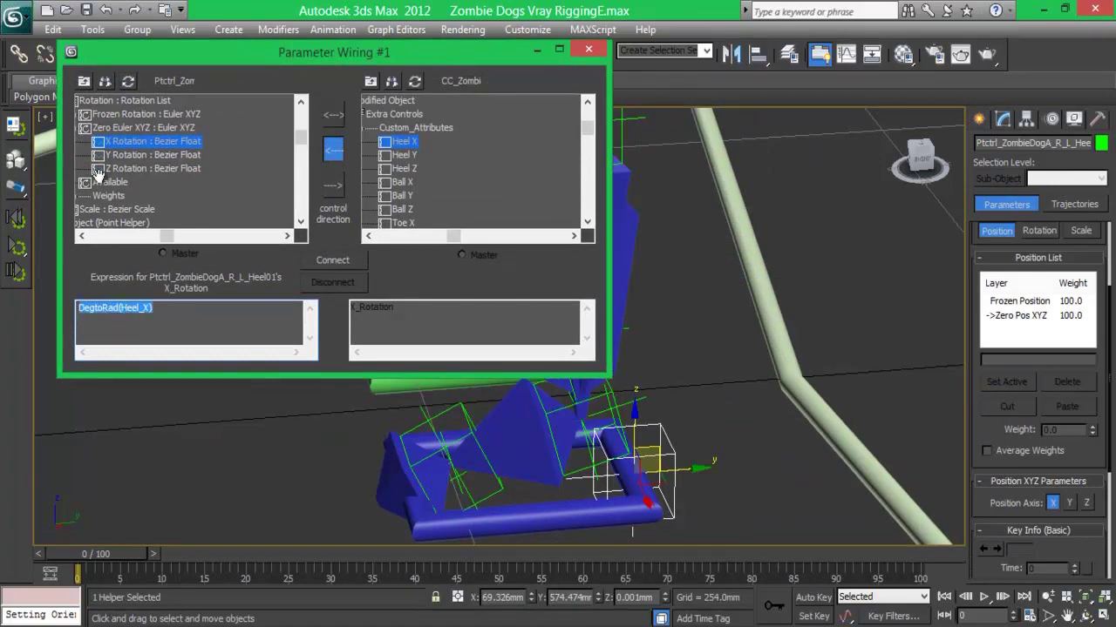
left_click(332, 260)
Wire the heel helper's Y and Z rotations to Heel Y and Heel Z
left_click(152, 154)
left_click(404, 154)
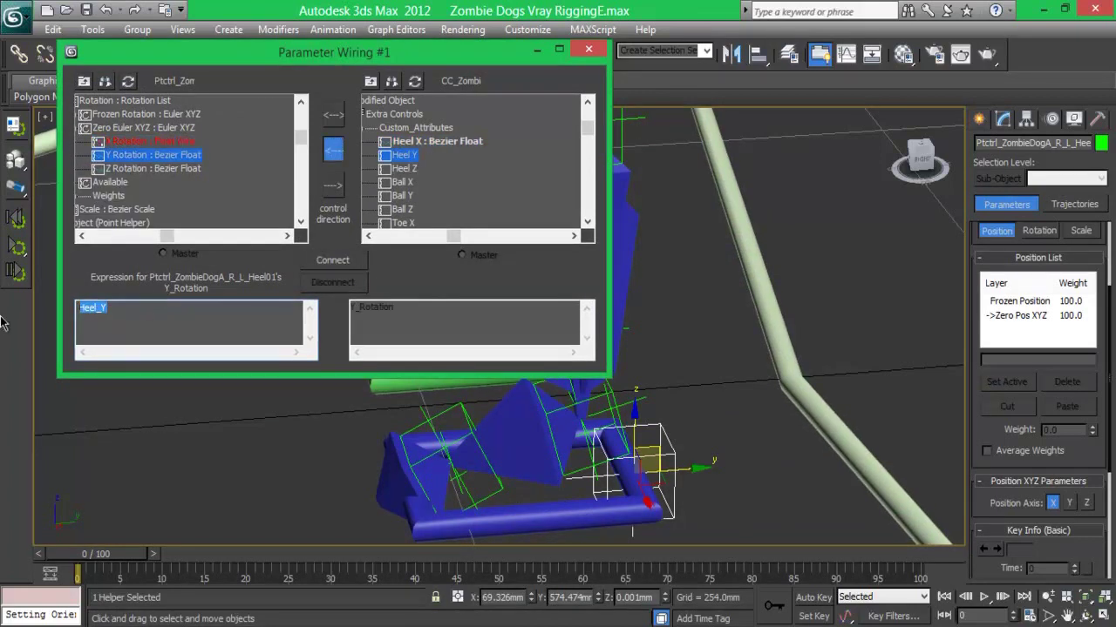
left_click(332, 260)
left_click(152, 169)
left_click(404, 169)
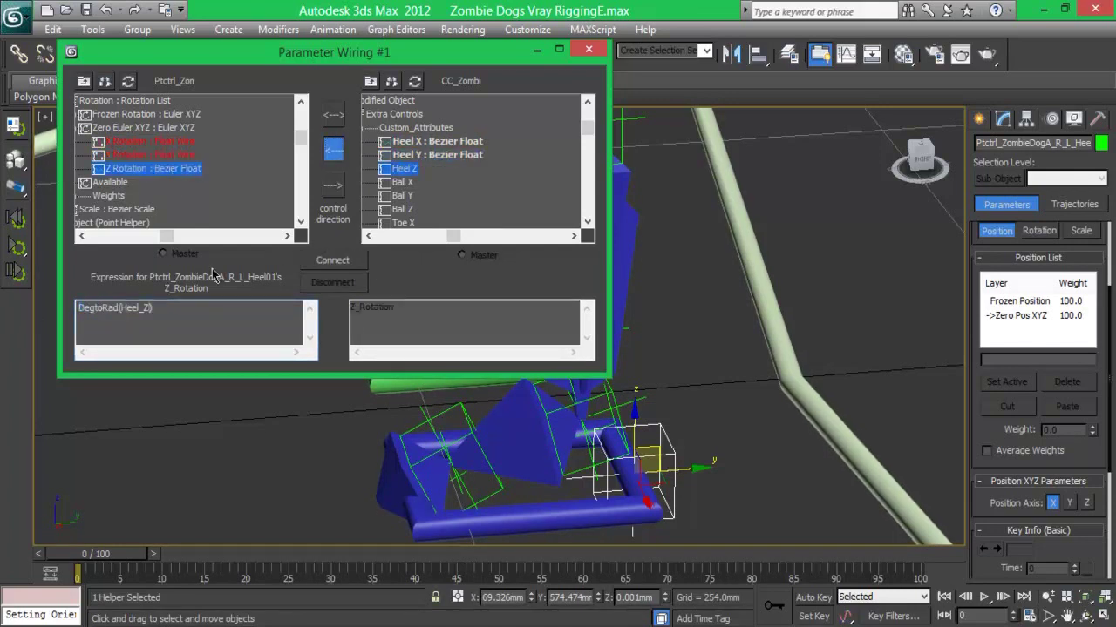
left_click(336, 260)
Pair the R_L ball helper's Zero Euler X Rotation with the paw's Ball X, paw driving
left_click(610, 399)
left_click(128, 80)
left_click(98, 114)
left_click(111, 127)
left_click(124, 154)
left_click(137, 182)
left_click(196, 195)
left_click(402, 182)
left_click(333, 149)
left_click(120, 307)
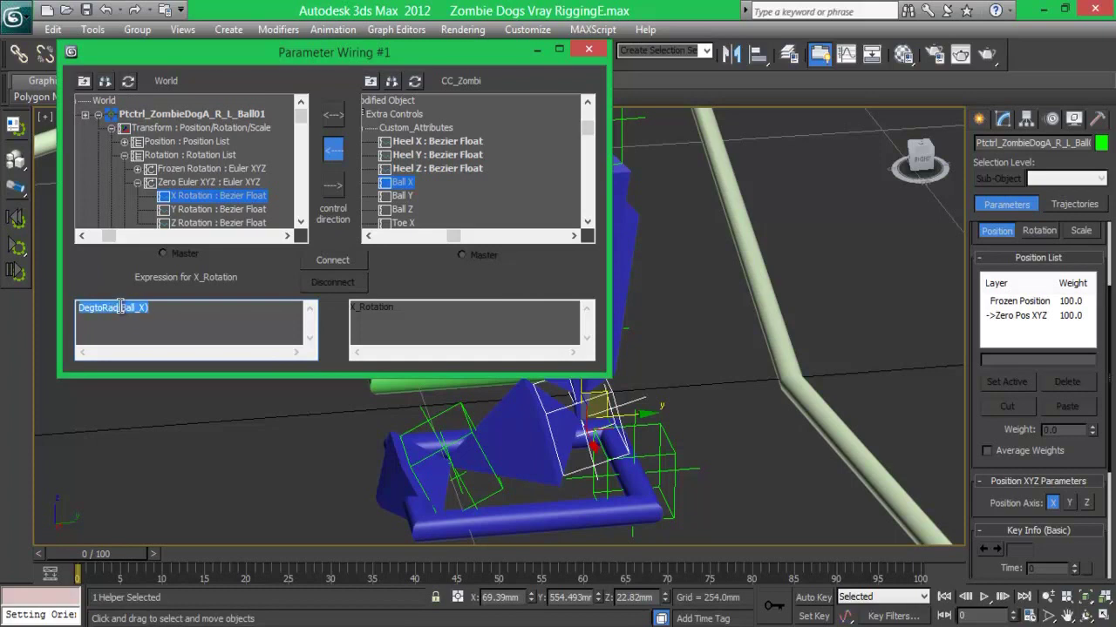
Wire the ball helper's X, Y and Z rotations to Ball X, Ball Y and Ball Z in radians
left_click(330, 259)
left_click(217, 209)
left_click(401, 196)
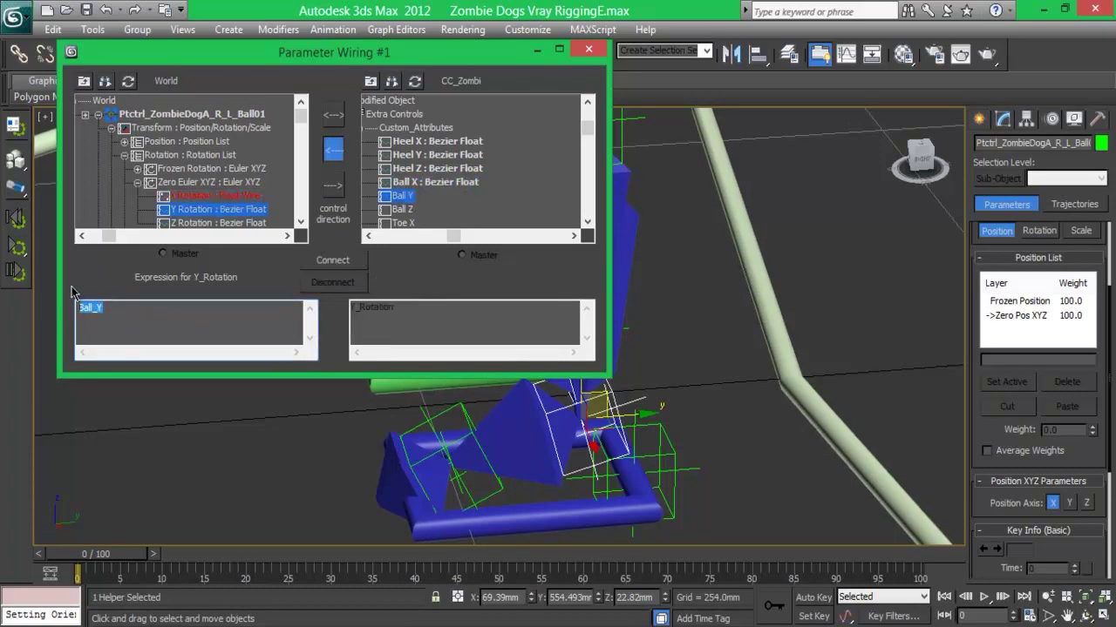
left_click(344, 260)
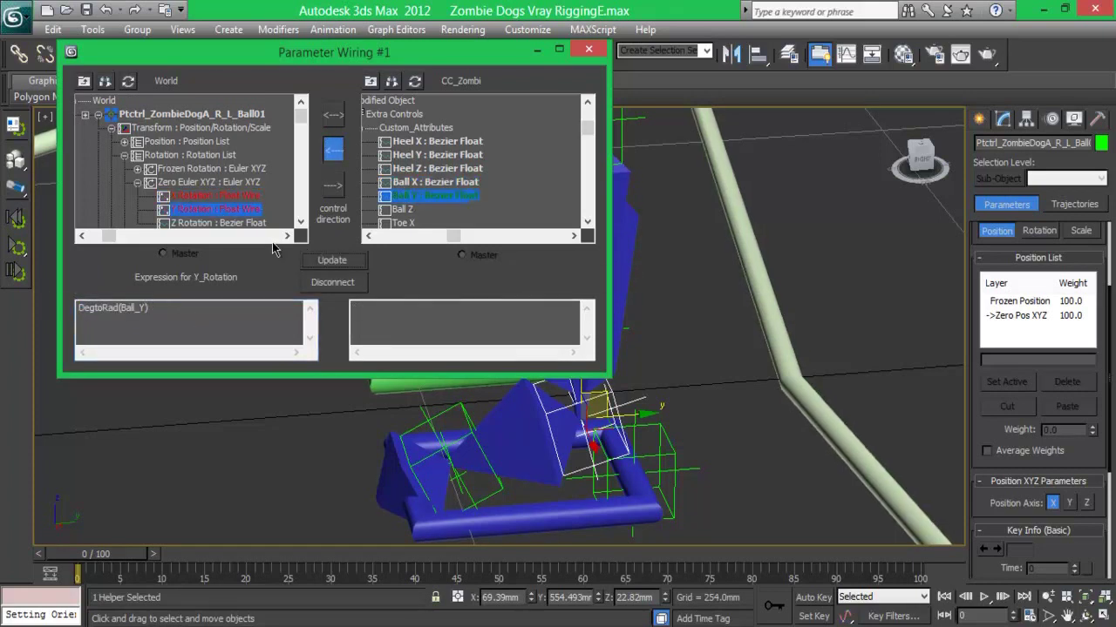
left_click(217, 223)
left_click(402, 209)
left_click_drag(132, 313, 14, 316)
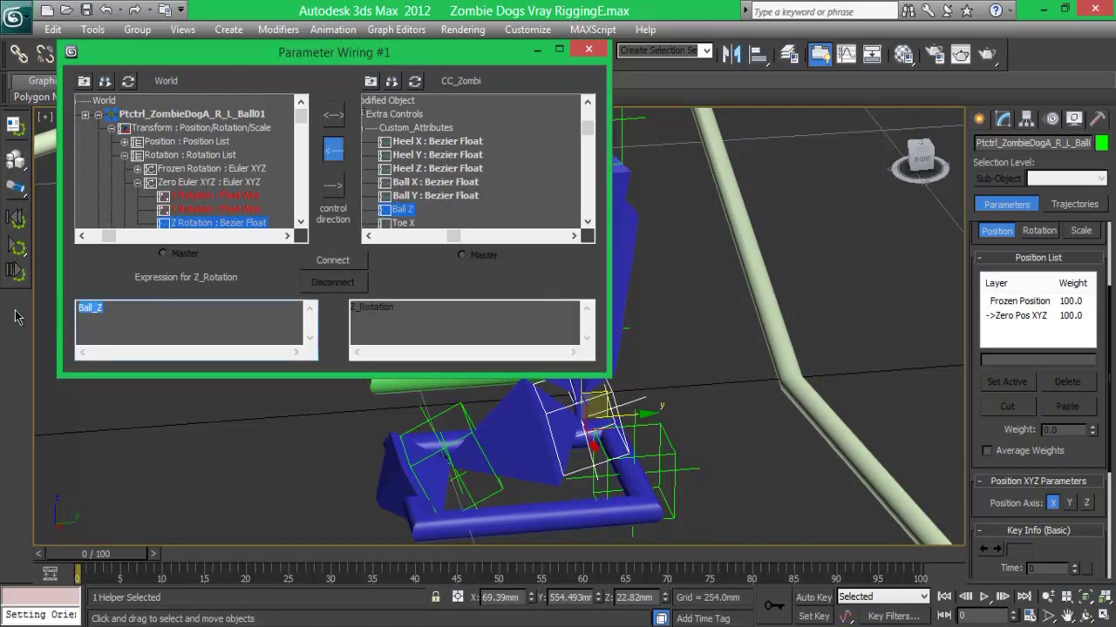
left_click(337, 259)
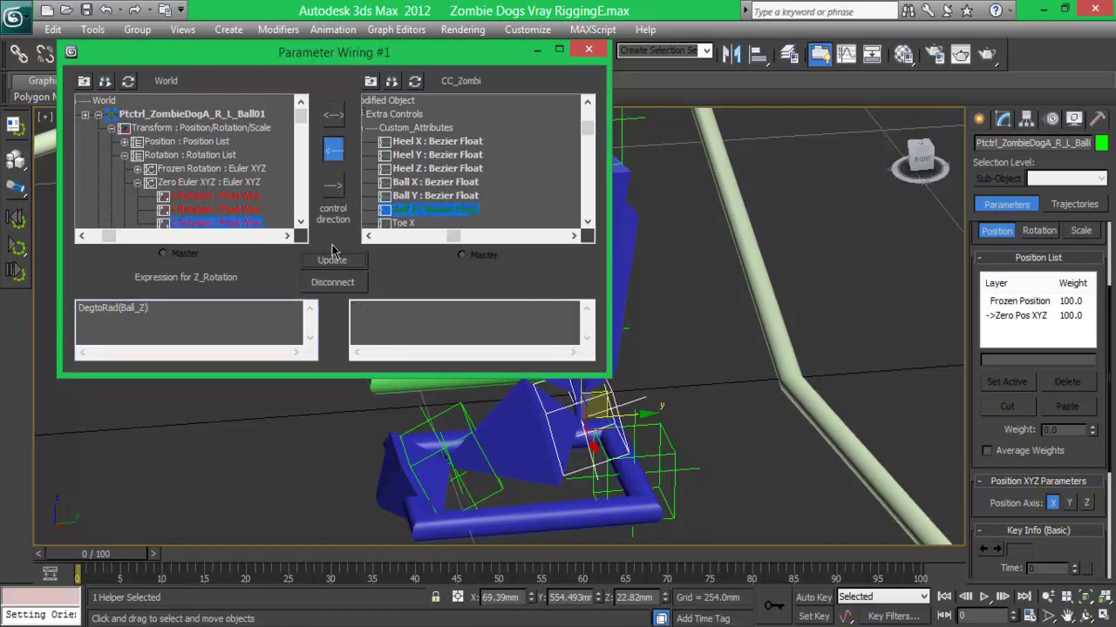
Wire the R_L toe helper's Zero Euler X Rotation to the paw's Toe X
left_click(402, 223)
left_click(457, 448)
left_click(104, 116)
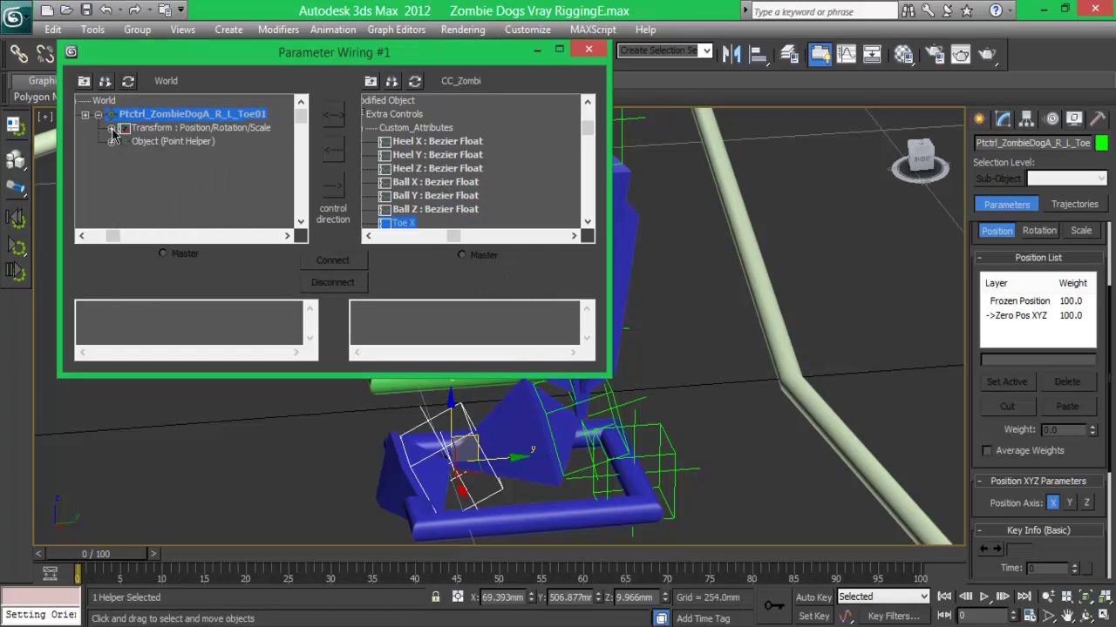
left_click(111, 128)
left_click(123, 155)
left_click(137, 182)
left_click(218, 196)
left_click(332, 155)
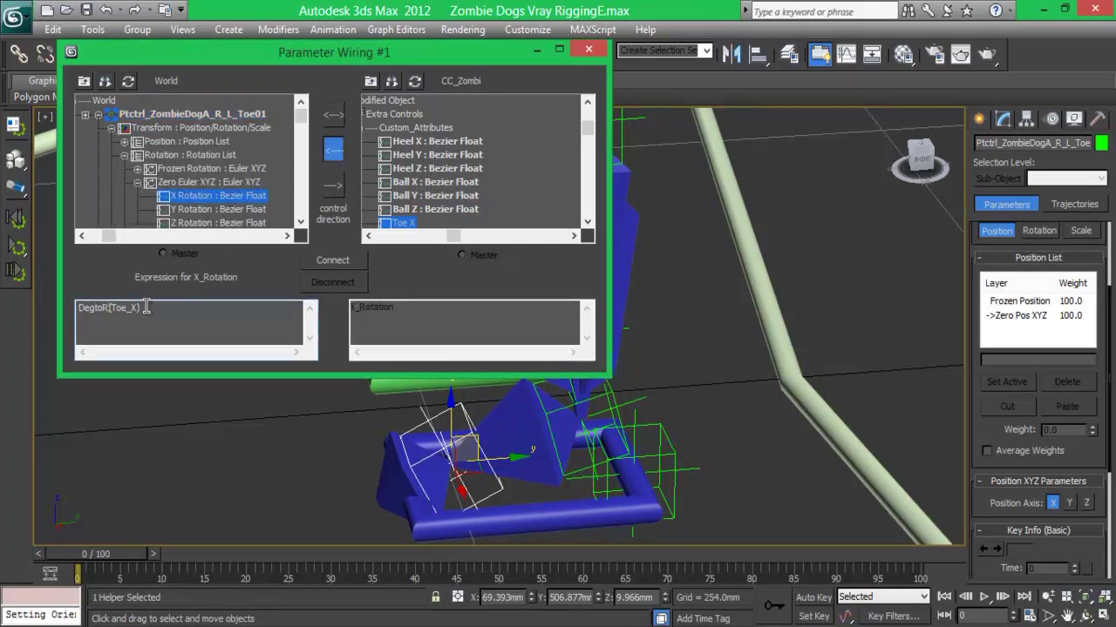
left_click(338, 260)
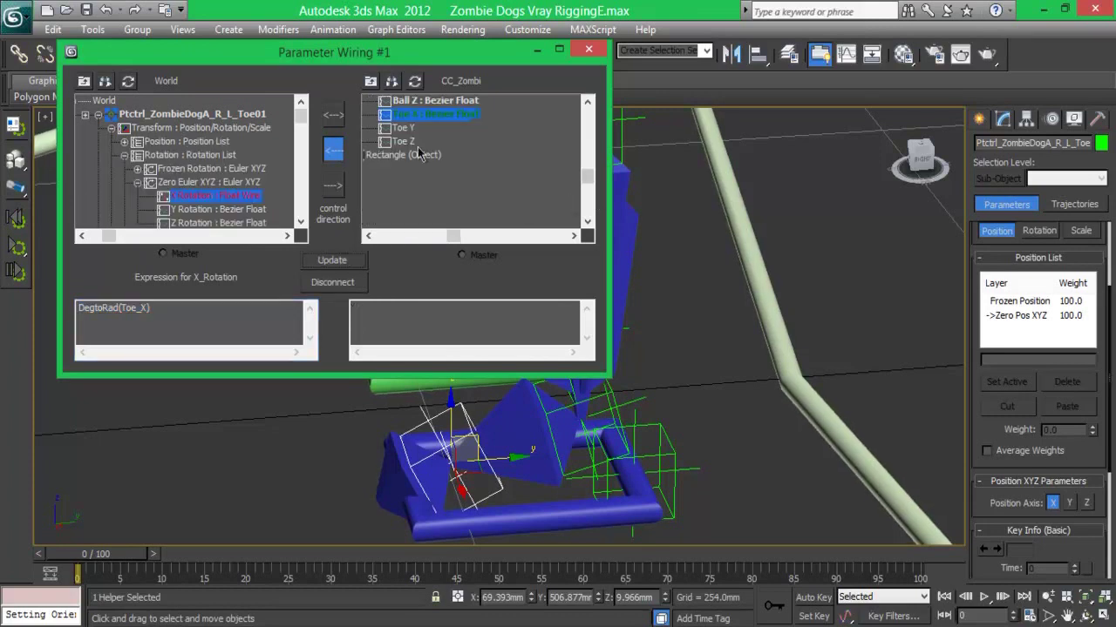
Wire the toe helper's Y and Z rotations to Toe Y and Toe Z via DegtoRad
left_click(403, 128)
left_click(218, 209)
left_click(333, 150)
left_click_drag(130, 308, 28, 317)
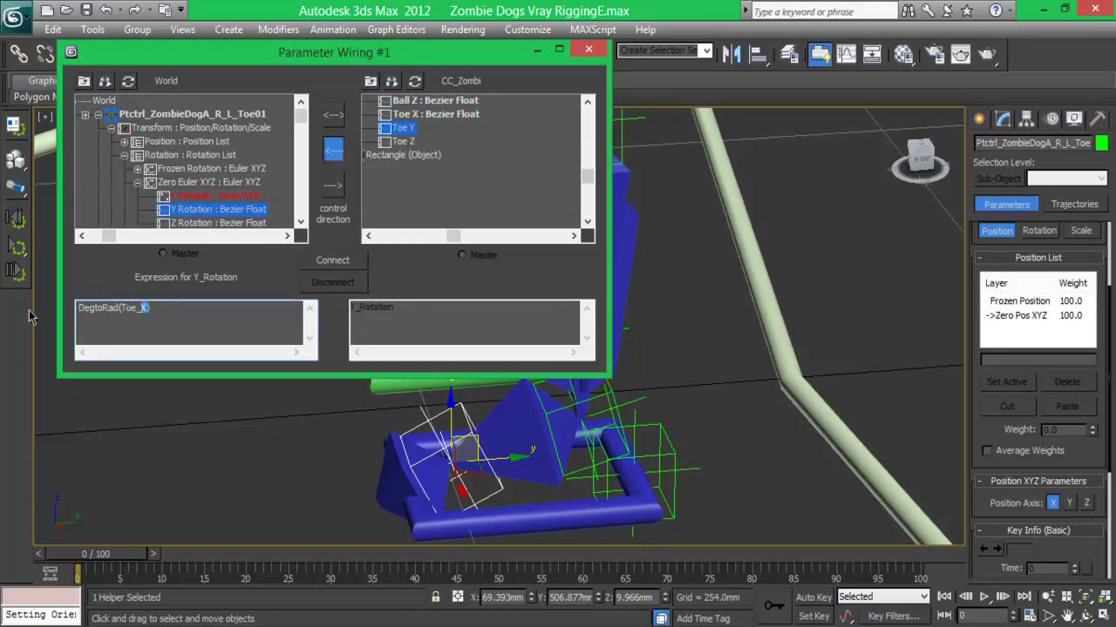
left_click(320, 261)
left_click(333, 150)
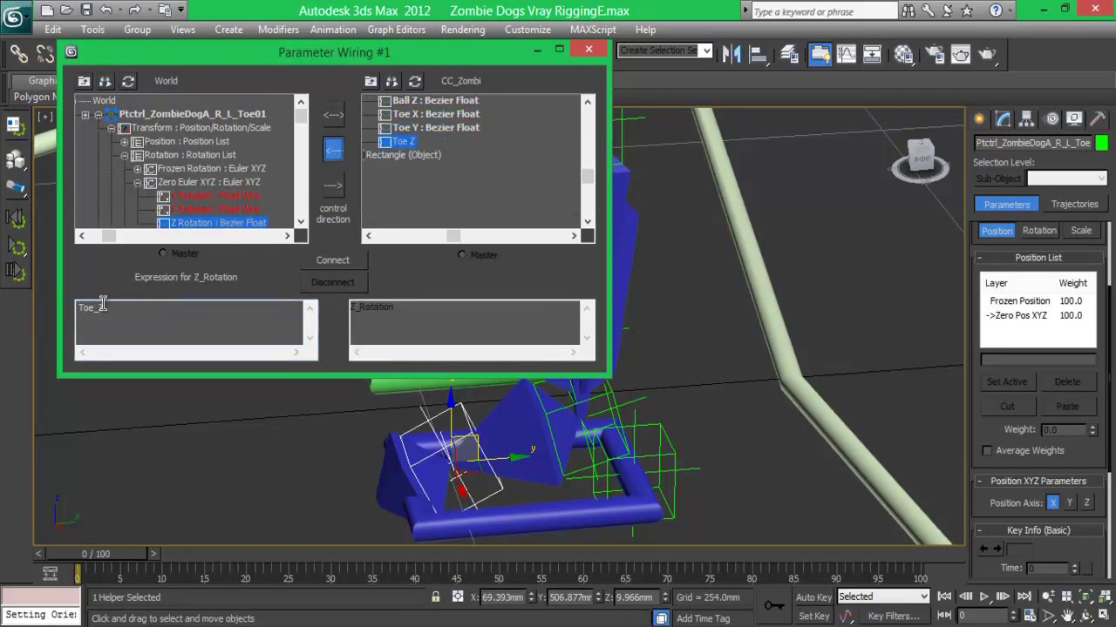
left_click(332, 260)
Select the left paw control and adjust Heel X to test the heel pivot
left_click(568, 513)
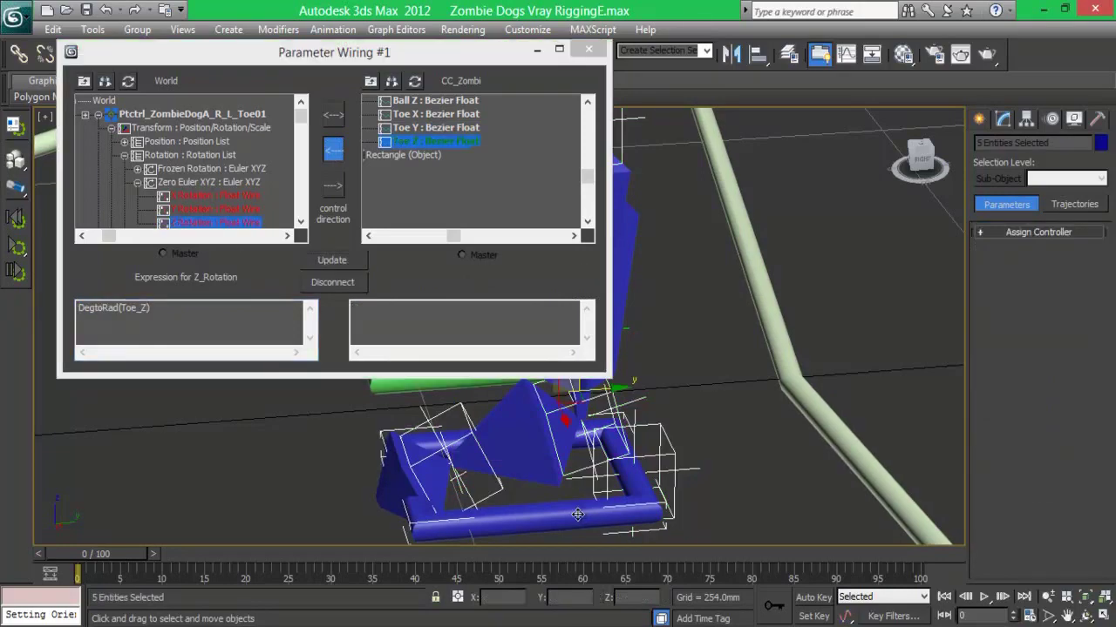
left_click(1004, 119)
left_click_drag(1074, 396, 1077, 541)
Test the ball pivot with Ball Y, then reset Ball Y and Heel X to 0
left_click_drag(1074, 486, 1100, 36)
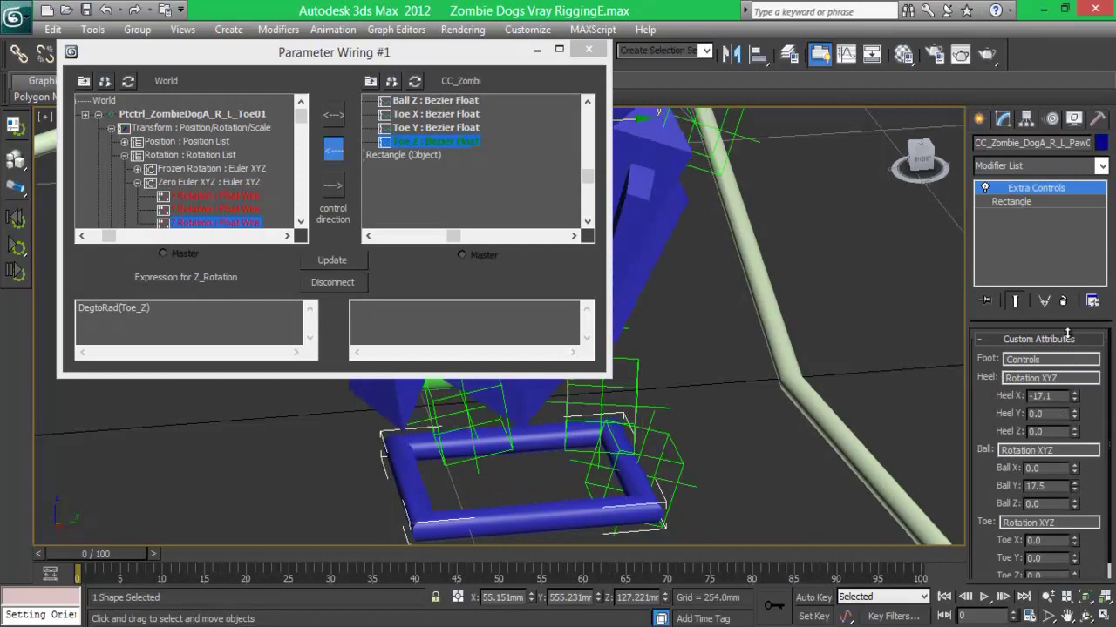
left_click_drag(1074, 559, 1073, 523)
right_click(1074, 558)
right_click(1074, 486)
right_click(1074, 396)
Load CC_Zombie_DogA_R_R_Paw01's Heel X and the R_R heel helper into Parameter Wiring
left_click_drag(398, 56, 440, 171)
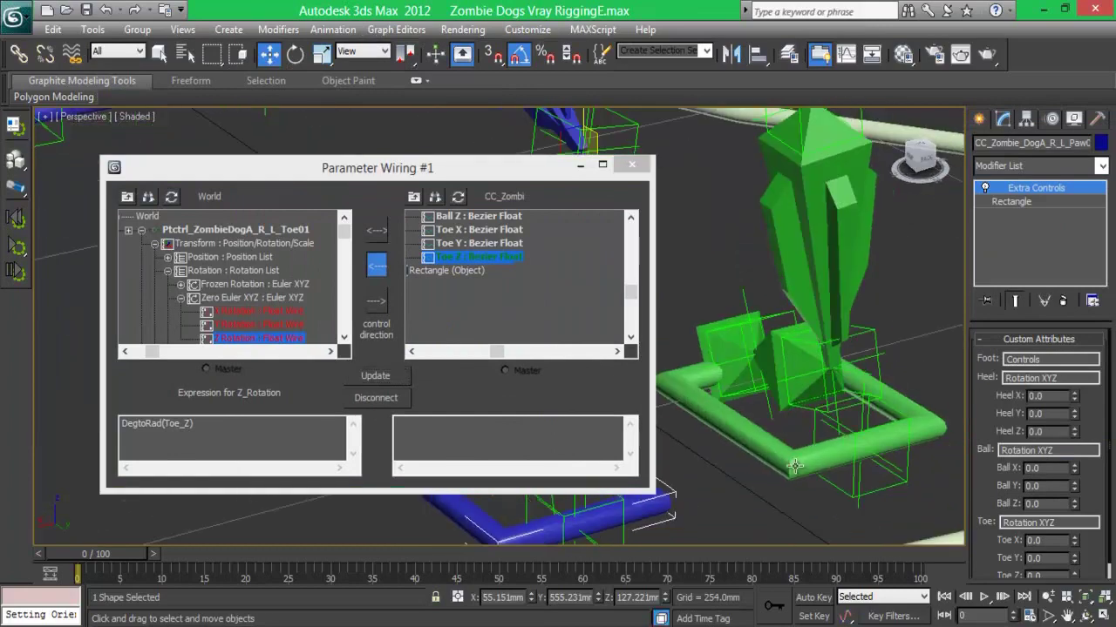
left_click(458, 196)
left_click(441, 257)
left_click(454, 271)
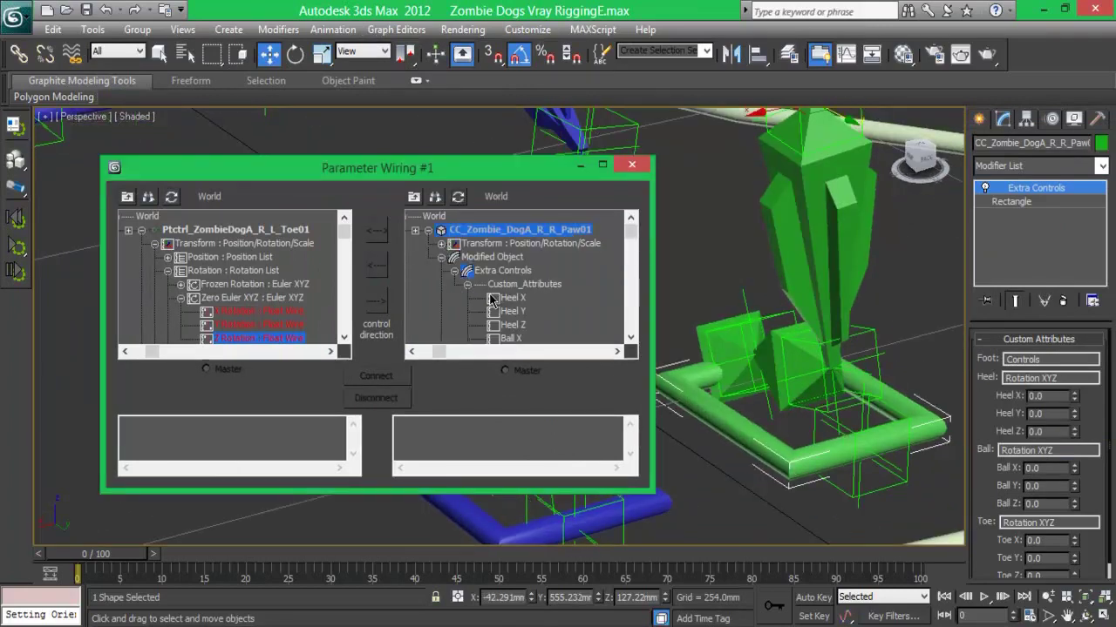
left_click(509, 297)
left_click(172, 196)
left_click(141, 229)
left_click(154, 243)
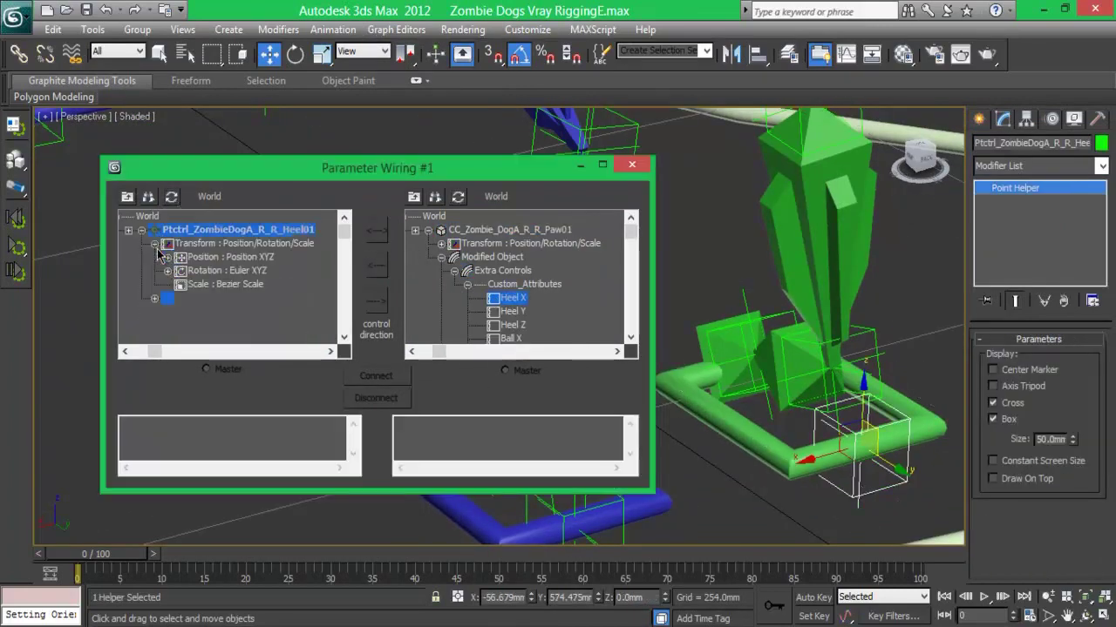
left_click(168, 270)
Freeze Transforms on the four right rear foot helpers
left_click_drag(857, 329, 780, 453)
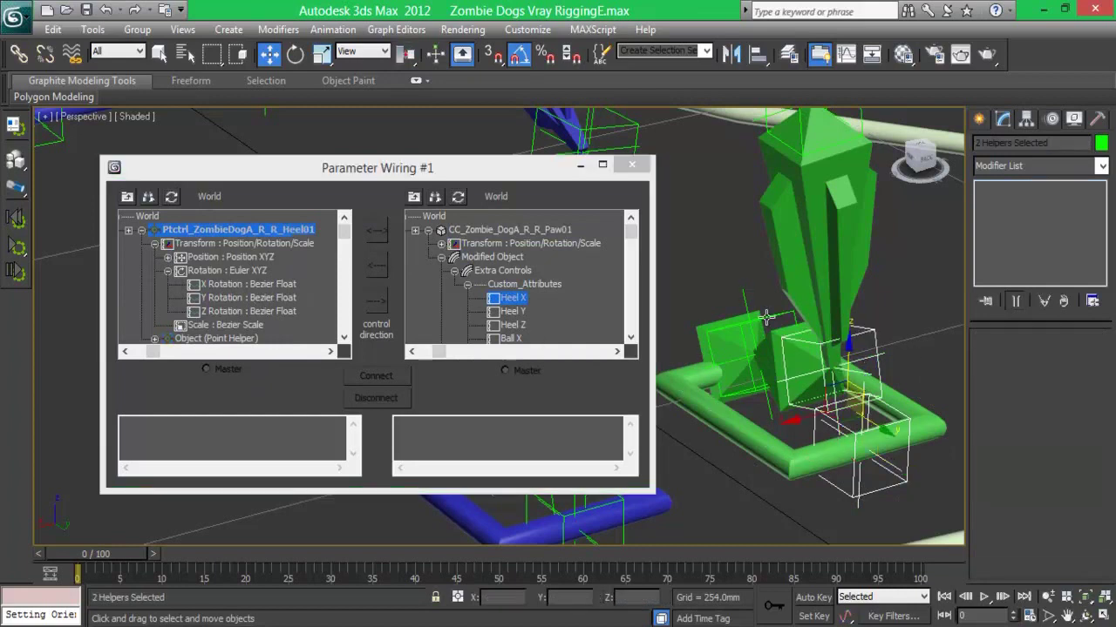
right_click(711, 218)
left_click(676, 158)
left_click(625, 420)
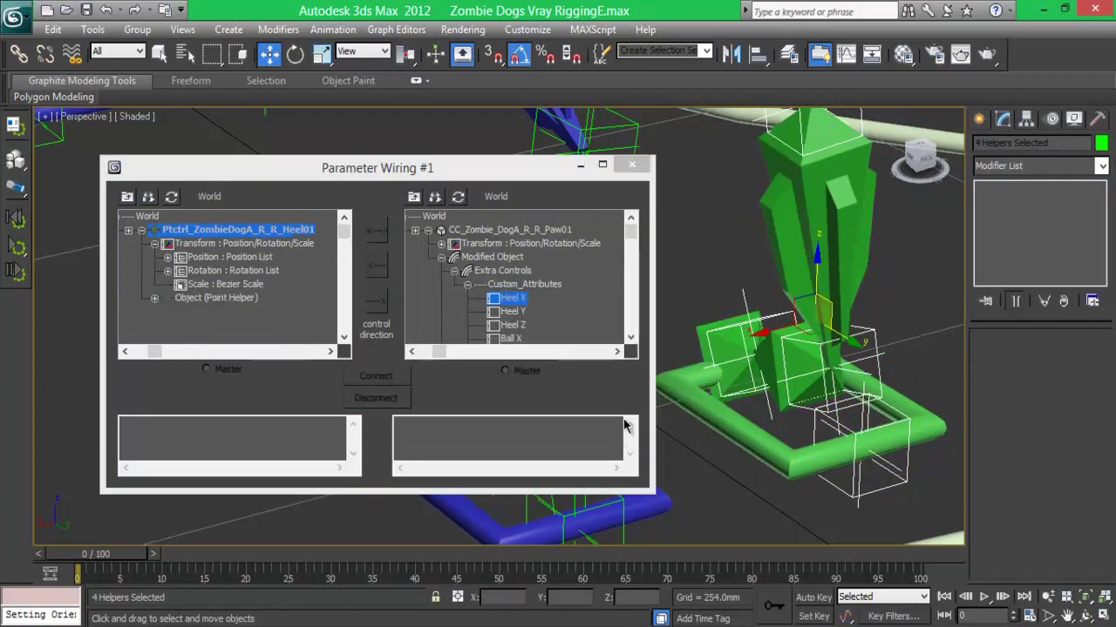
Wire the R_R heel helper's X Rotation to Heel X as DegtoRad(Heel_X)
left_click(167, 271)
left_click(180, 298)
left_click(257, 311)
left_click(376, 264)
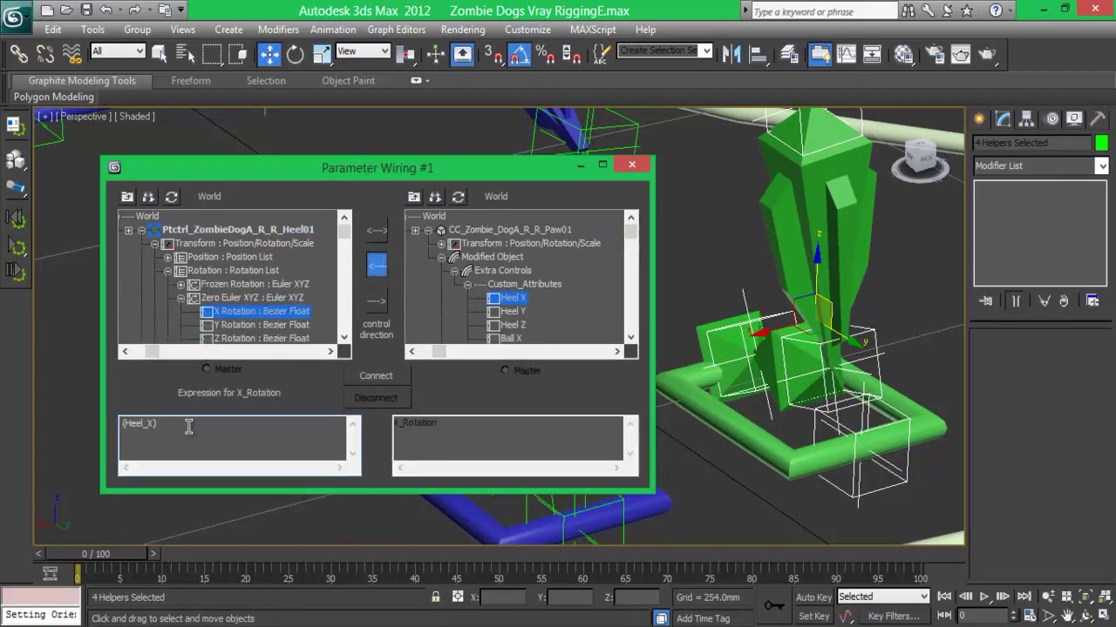
type("DegtoRad")
double_click(188, 425)
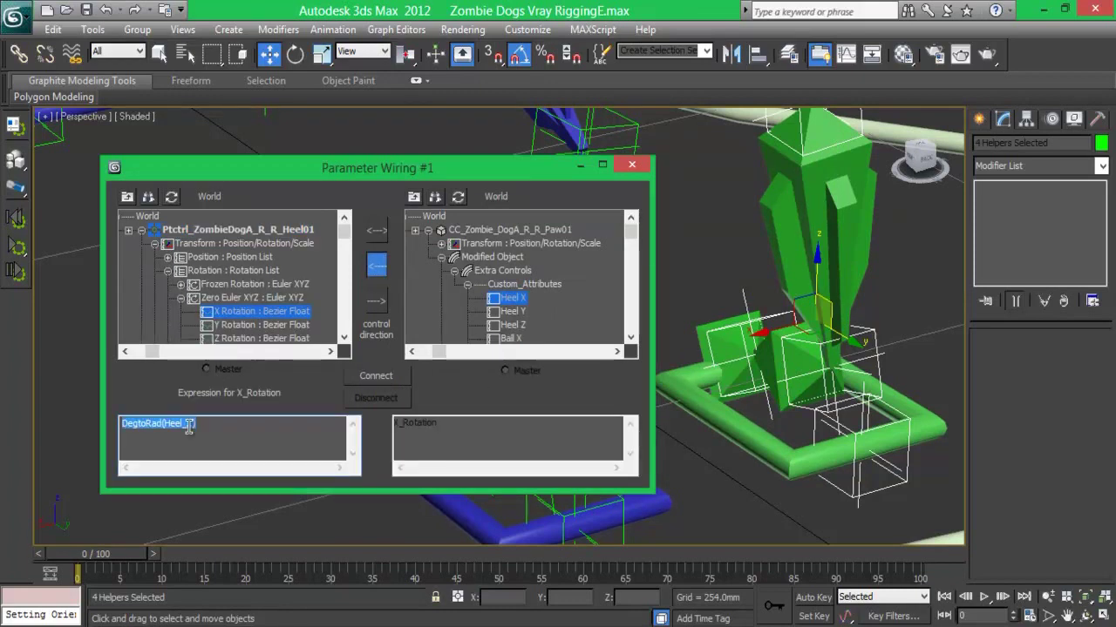
left_click(375, 375)
Wire the heel helper's Y and Z rotations to DegtoRad(Heel_Y) and DegtoRad(Heel_Z)
left_click(261, 324)
left_click(513, 312)
left_click_drag(153, 423, 108, 422)
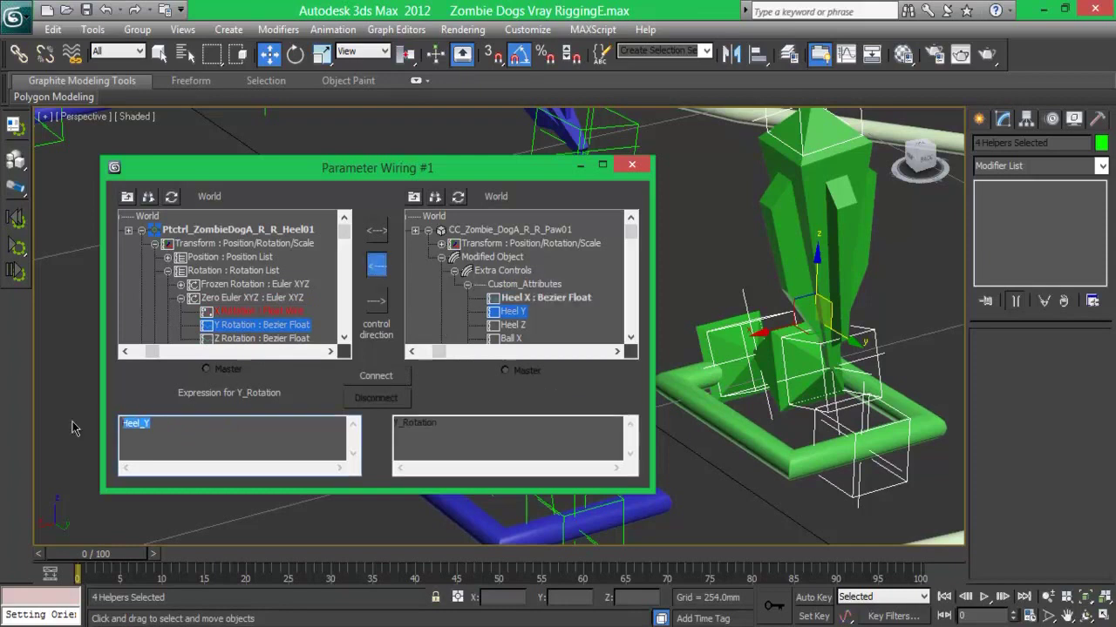
left_click(375, 376)
left_click(512, 324)
left_click(262, 339)
left_click_drag(152, 424, 69, 428)
left_click(375, 265)
left_click(376, 375)
Load the R_R ball helper and pair its Zero Euler X Rotation with Ball X
left_click(869, 335)
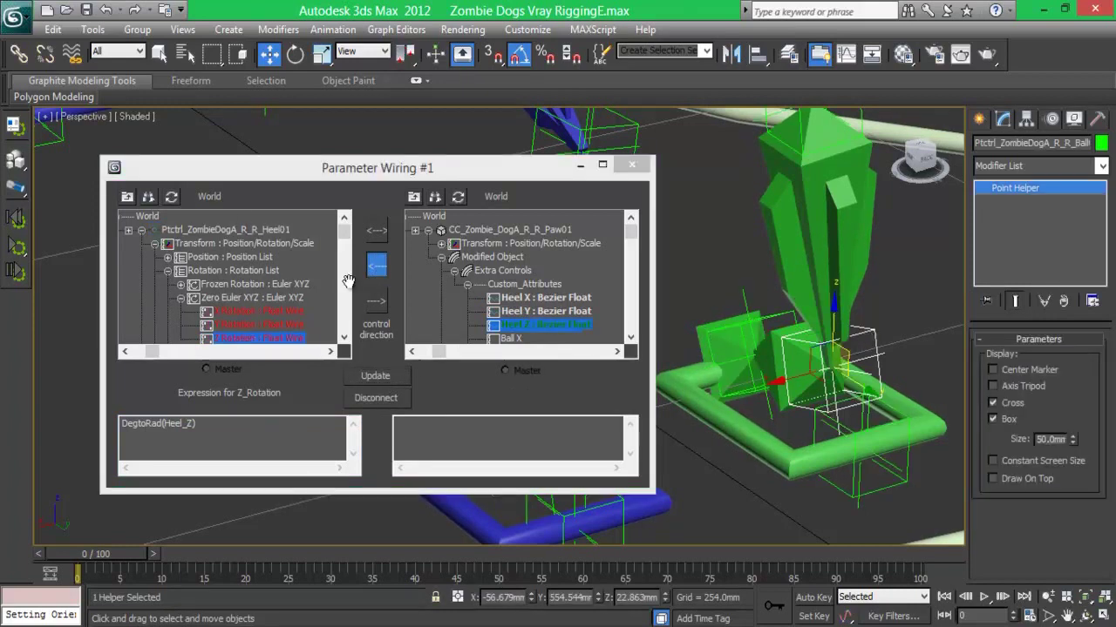
left_click(171, 196)
left_click(141, 229)
left_click(154, 243)
left_click(168, 270)
left_click(181, 298)
left_click(259, 311)
left_click(511, 339)
scroll(511, 338, "down", 3)
Wire the R_R ball helper's X and Y rotations to DegtoRad(Ball_X) and DegtoRad(Ball_Y)
left_click(177, 426)
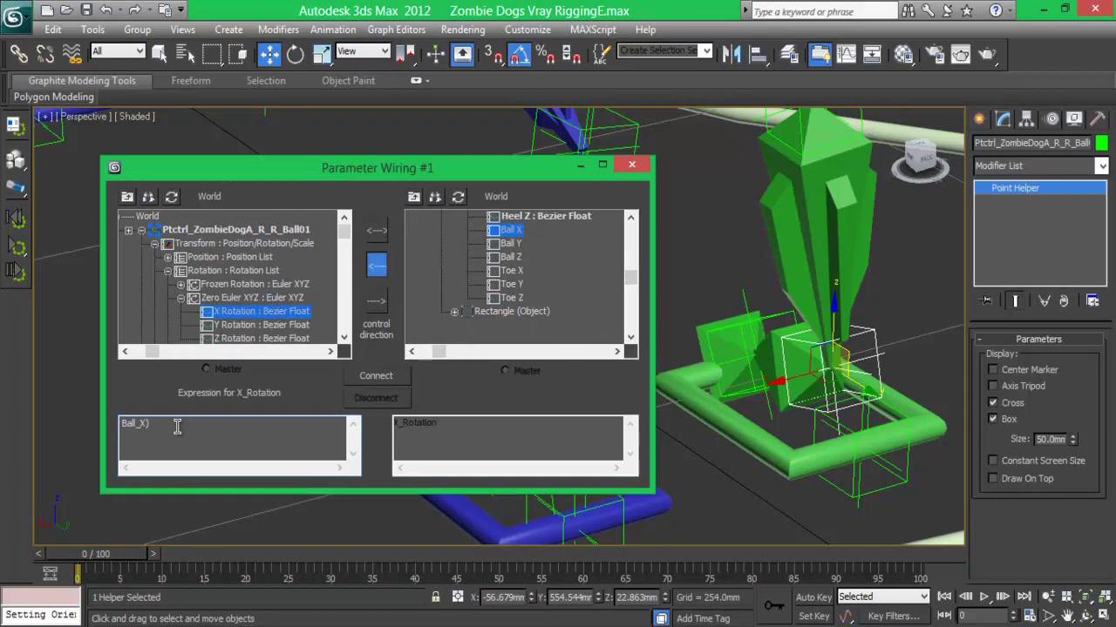
key("ctrl+a")
left_click(376, 375)
left_click(260, 324)
left_click(510, 243)
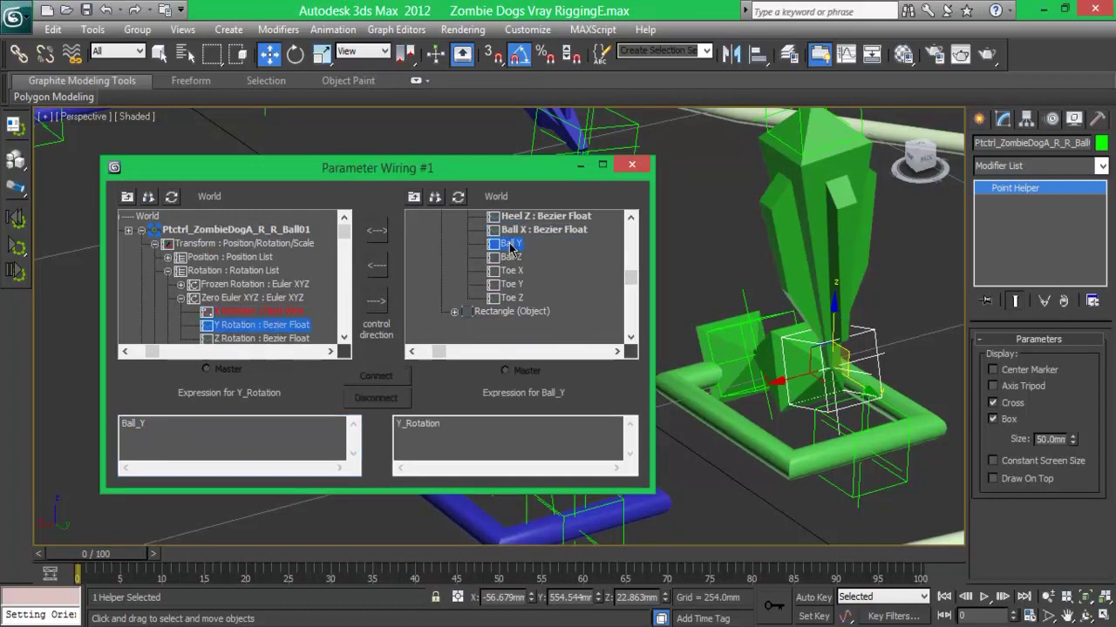
left_click_drag(152, 424, 89, 422)
type("DegtoRad(Ball_Y)")
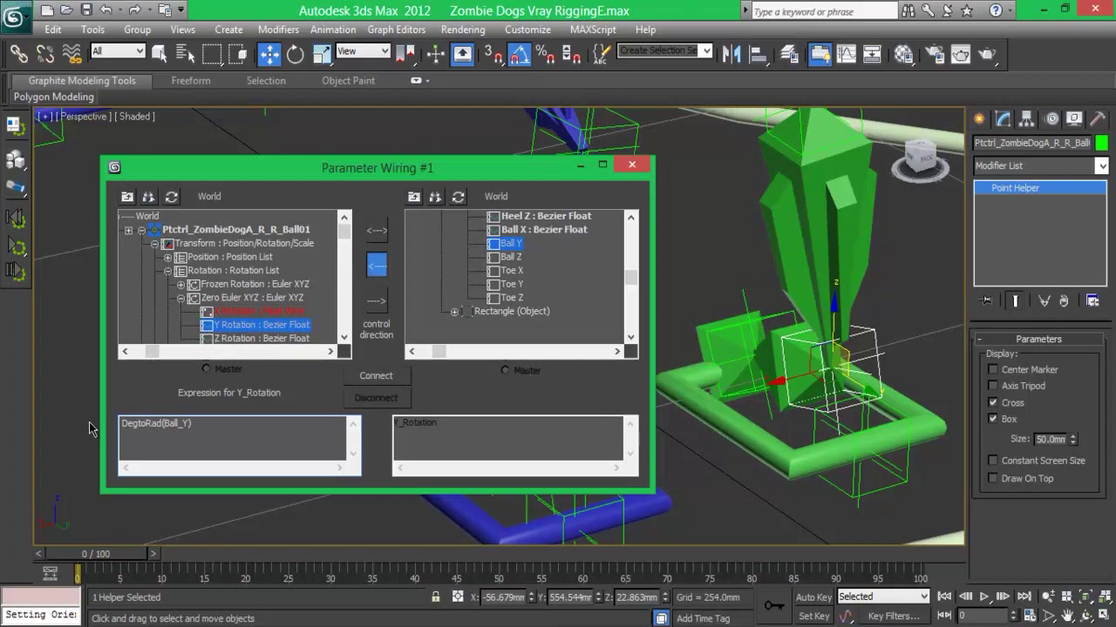
left_click(378, 383)
Wire the ball helper's Z Rotation to Ball Z as DegtoRad(Ball_Z)
left_click(511, 258)
left_click(262, 338)
left_click(384, 272)
left_click_drag(148, 424, 85, 437)
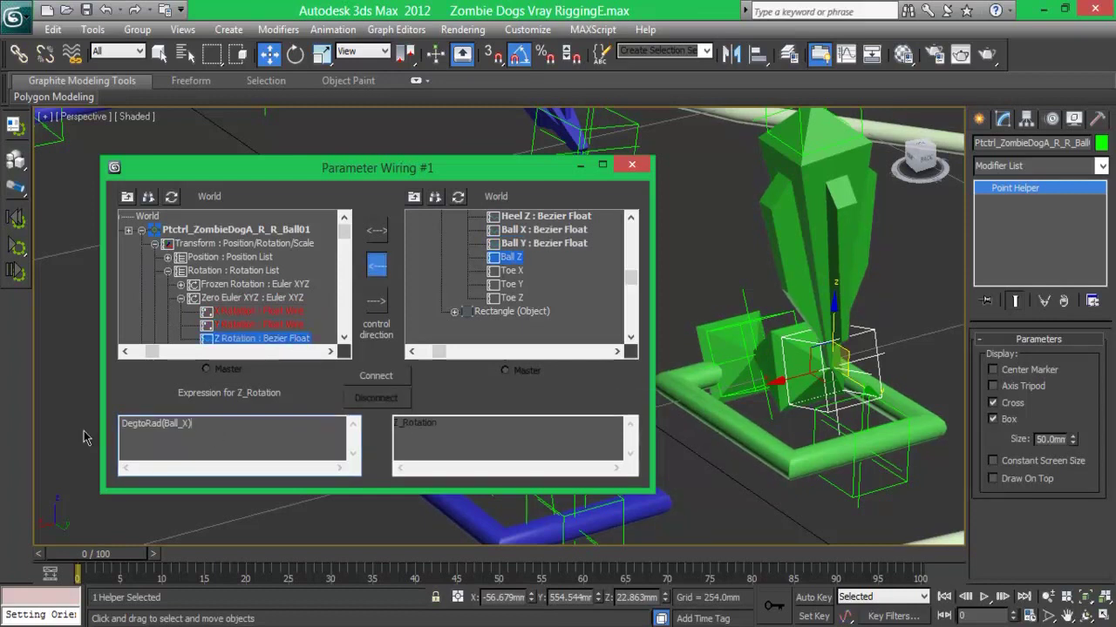
type("Z")
left_click(376, 376)
Wire the R_R toe helper's Zero Euler X Rotation to DegtoRad(Toe_X), paw driving
left_click(762, 353)
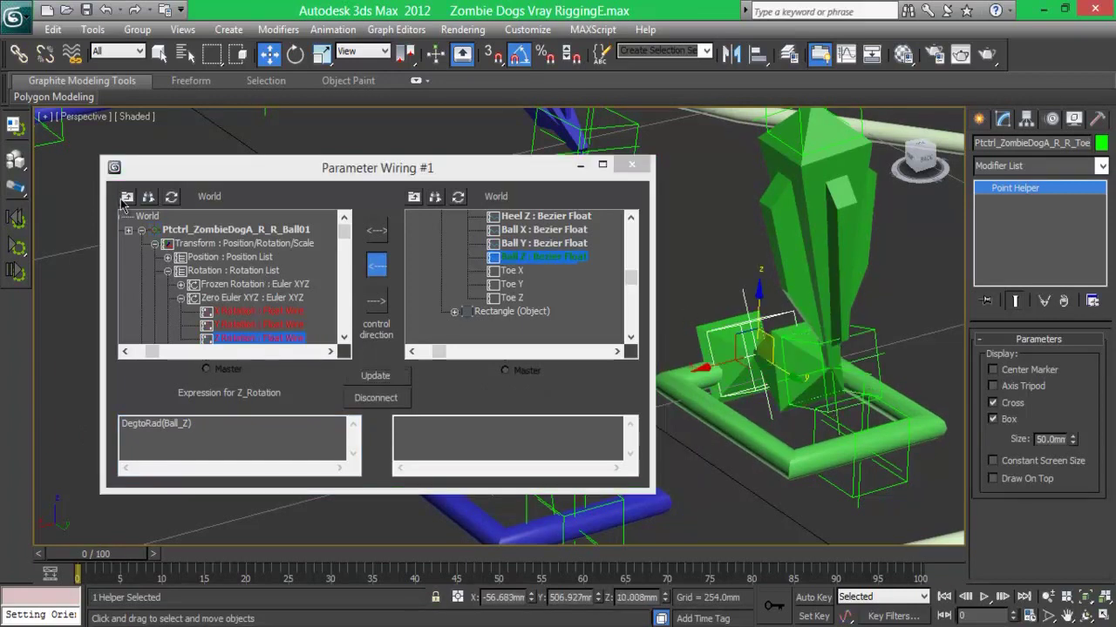
left_click(171, 196)
left_click(142, 230)
left_click(168, 270)
left_click(180, 297)
left_click(262, 311)
left_click(512, 270)
left_click(376, 265)
left_click(209, 422)
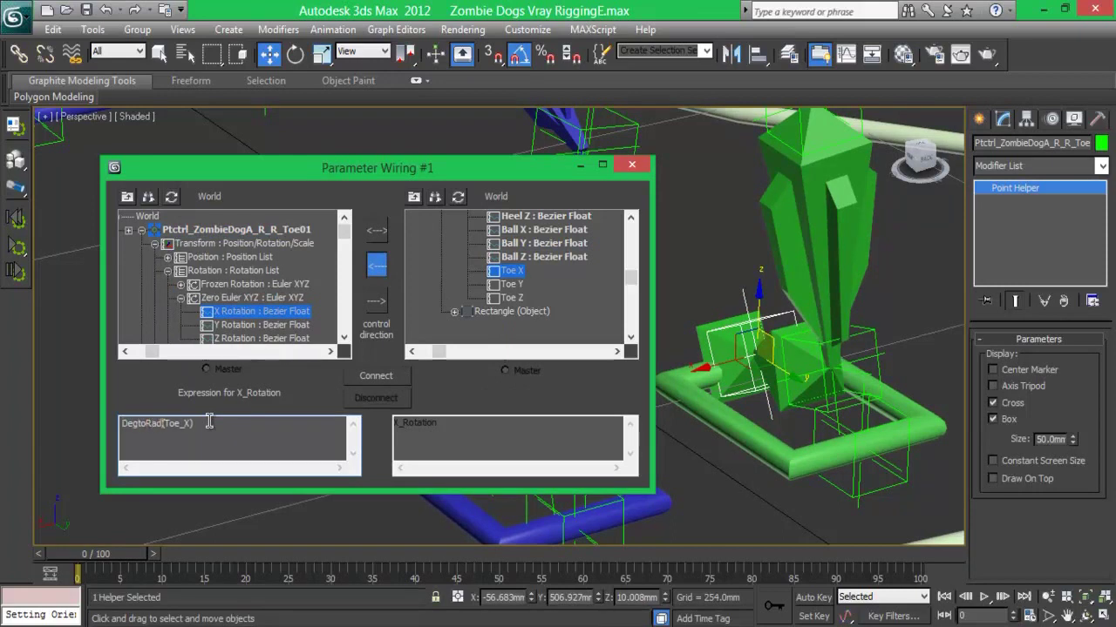
double_click(210, 422)
key("ctrl+c")
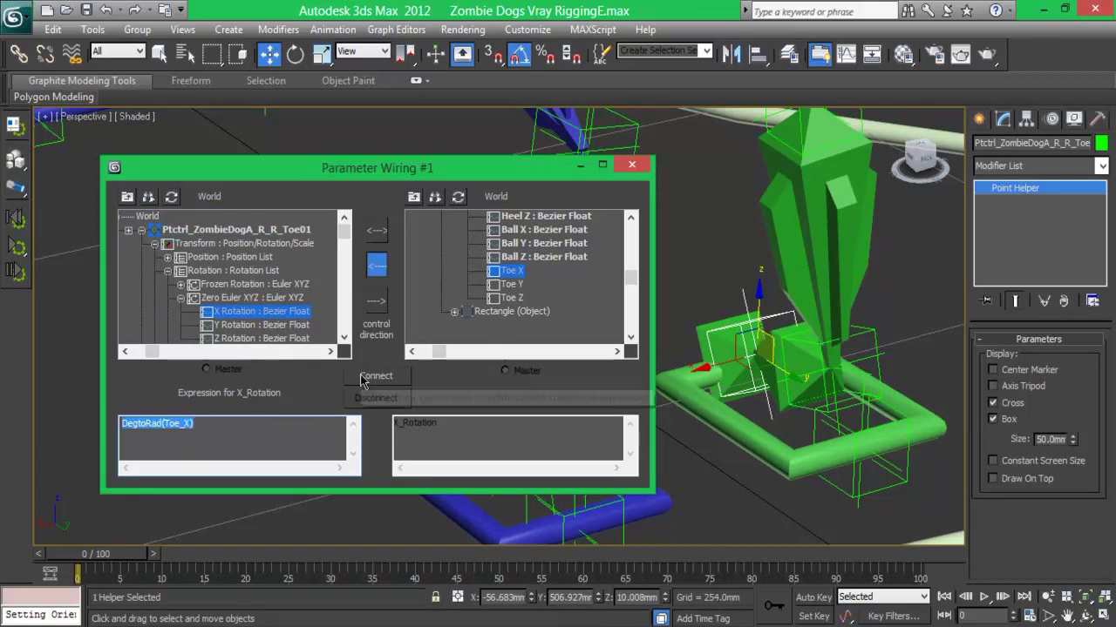
left_click(362, 379)
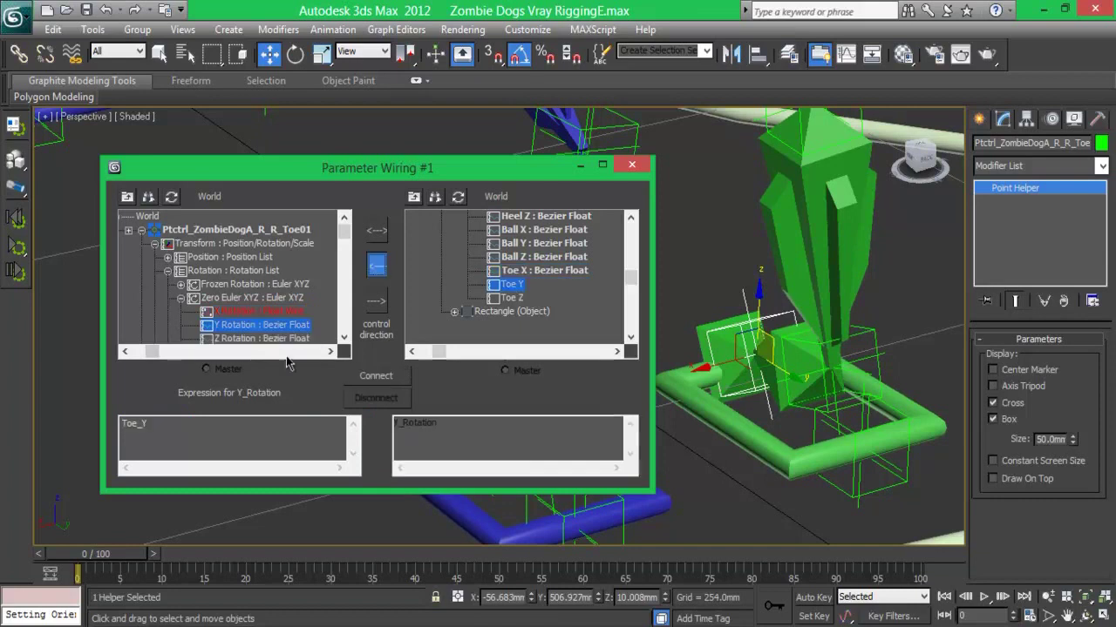
Wire the toe helper's Y and Z rotations to Toe Y and Toe Z, then select the front-right paw control
left_click(365, 377)
left_click(512, 297)
left_click(261, 338)
left_click_drag(150, 424, 78, 431)
key("ctrl+v")
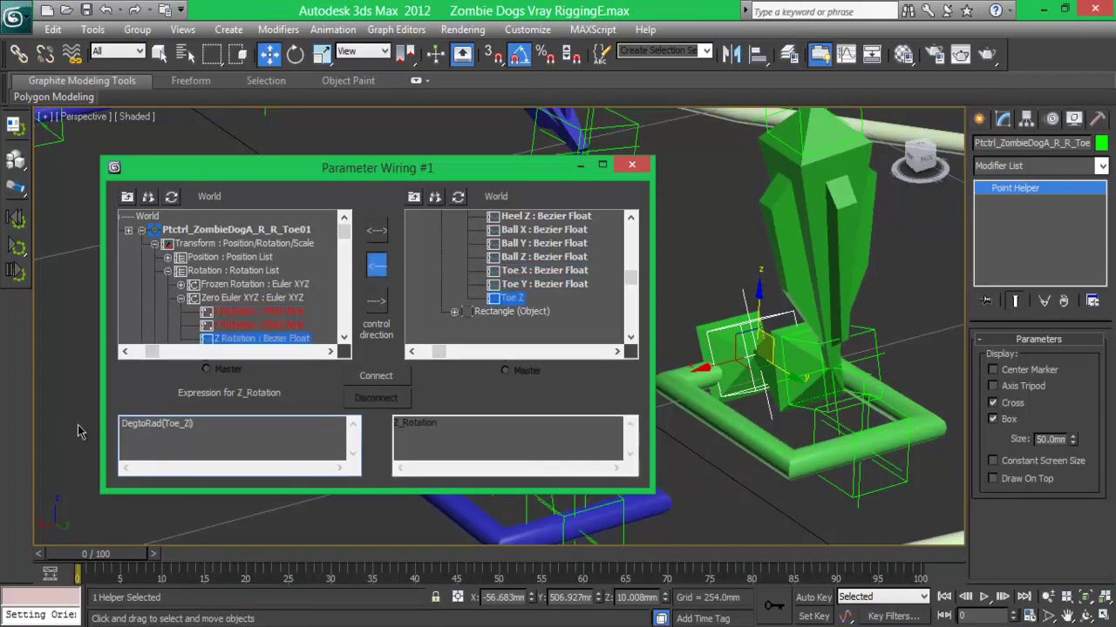
left_click(354, 381)
middle_click_drag(366, 142, 928, 447)
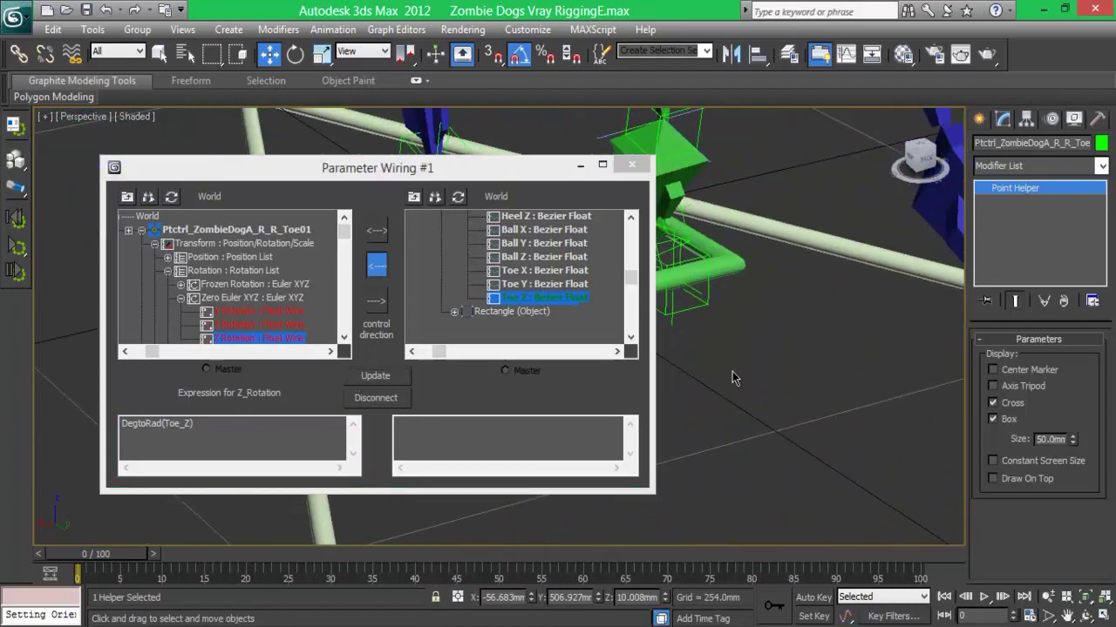
left_click(780, 329)
Load the front-right paw control as driver and freeze the four front-right paw helpers' transforms
left_click(459, 197)
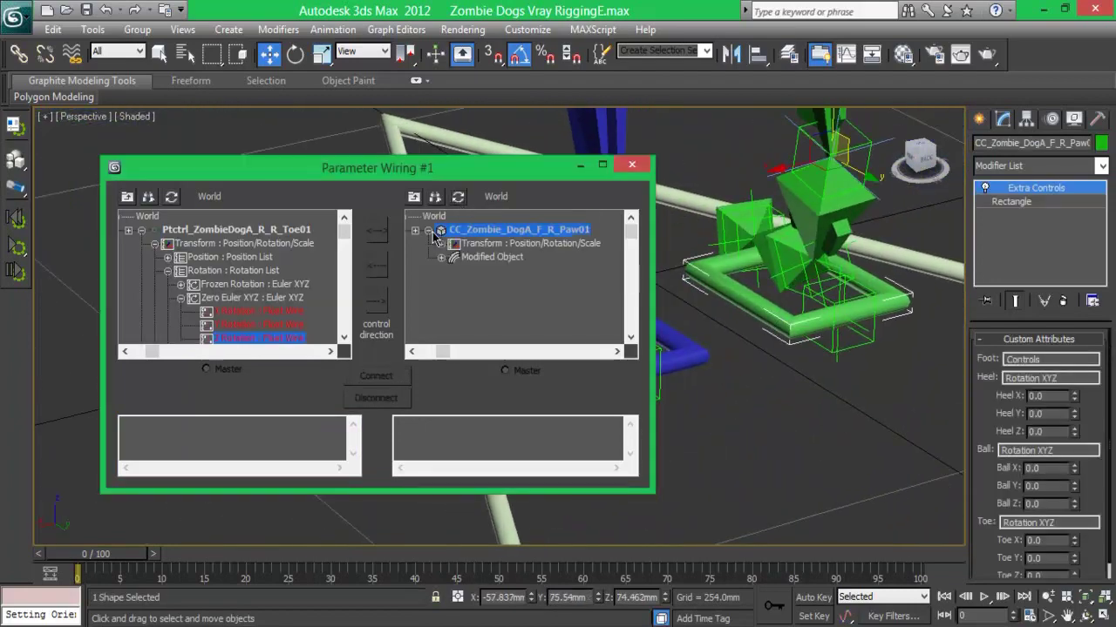
left_click(512, 297)
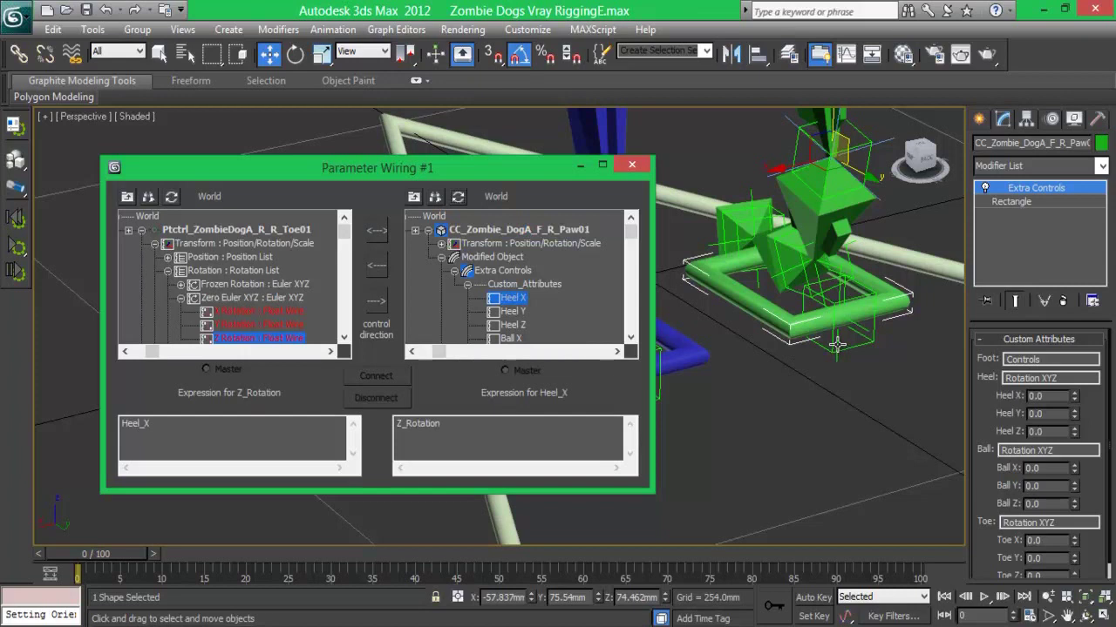
left_click(836, 314)
left_click(811, 205, "ctrl")
left_click(747, 198, "ctrl")
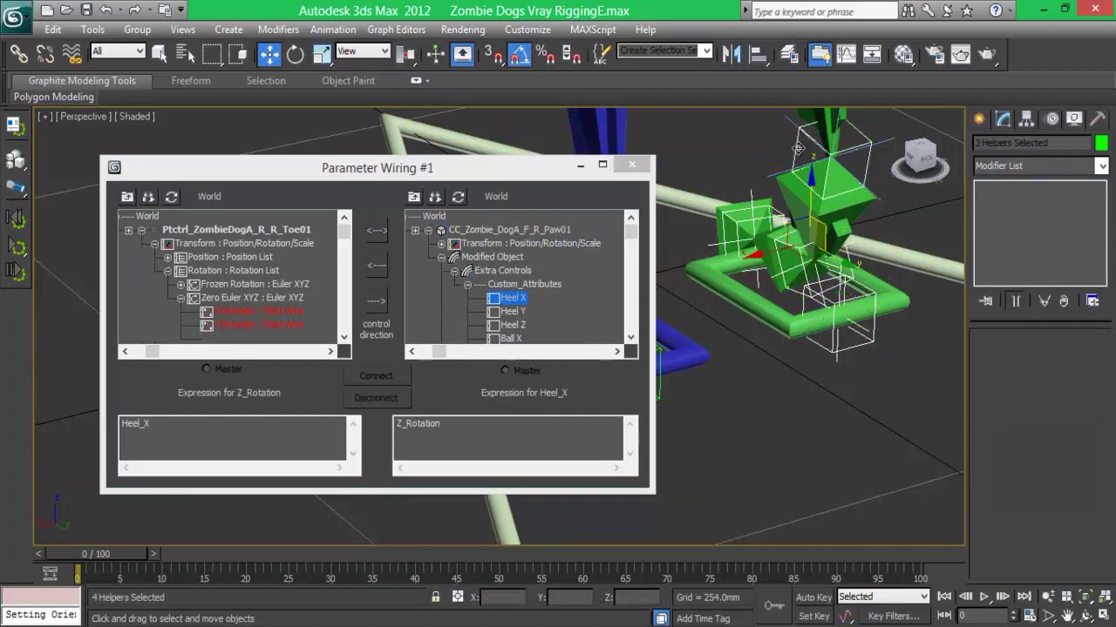
right_click(754, 150, "alt")
left_click(680, 85)
left_click(645, 419)
Wire the front-right heel helper's X Rotation to the paw's Heel X attribute with DegtoRad()
left_click(837, 309)
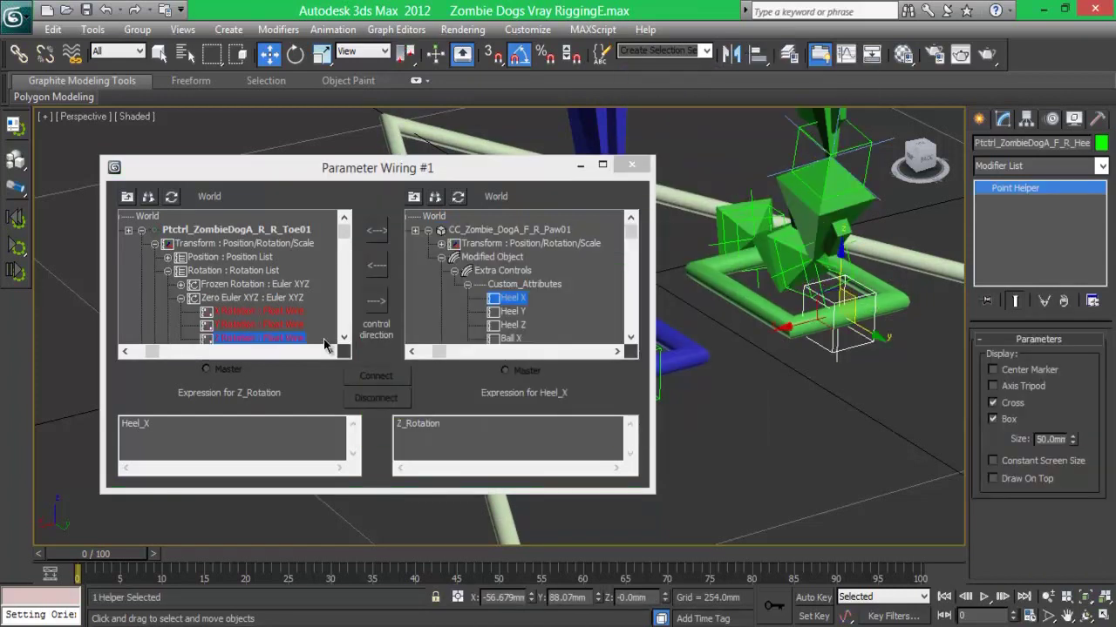
left_click(171, 197)
left_click(154, 247)
left_click(167, 270)
left_click(181, 298)
left_click(261, 311)
left_click(376, 265)
left_click(161, 427)
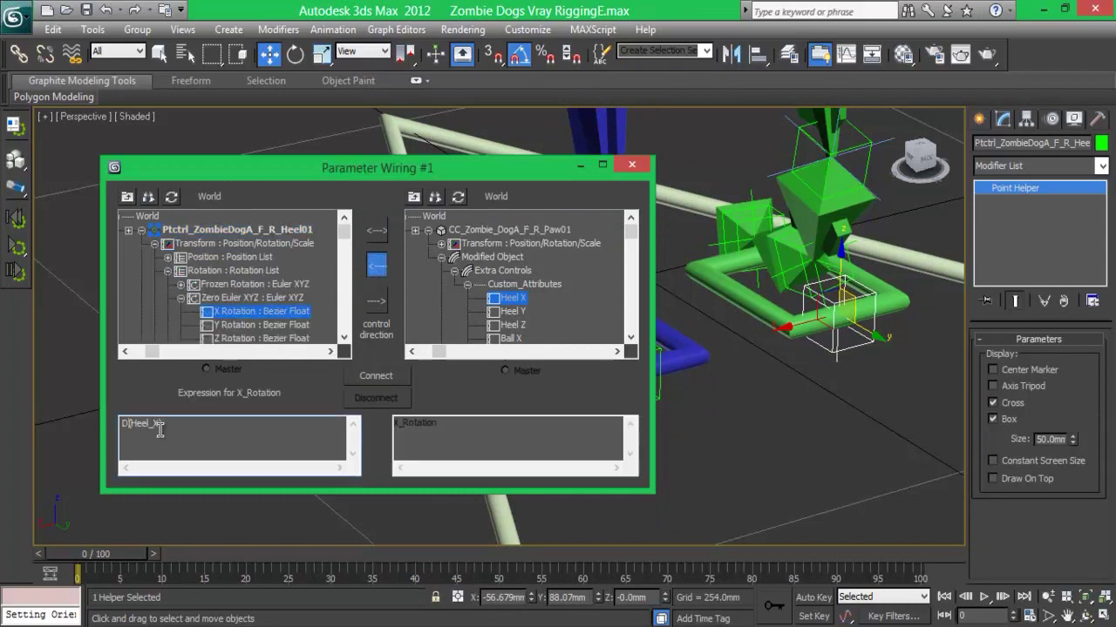
left_click(376, 375)
Wire the heel helper's Y and Z Rotations to Heel Y and Heel Z via DegtoRad()
left_click(262, 324)
left_click(513, 311)
left_click_drag(206, 436, 26, 433)
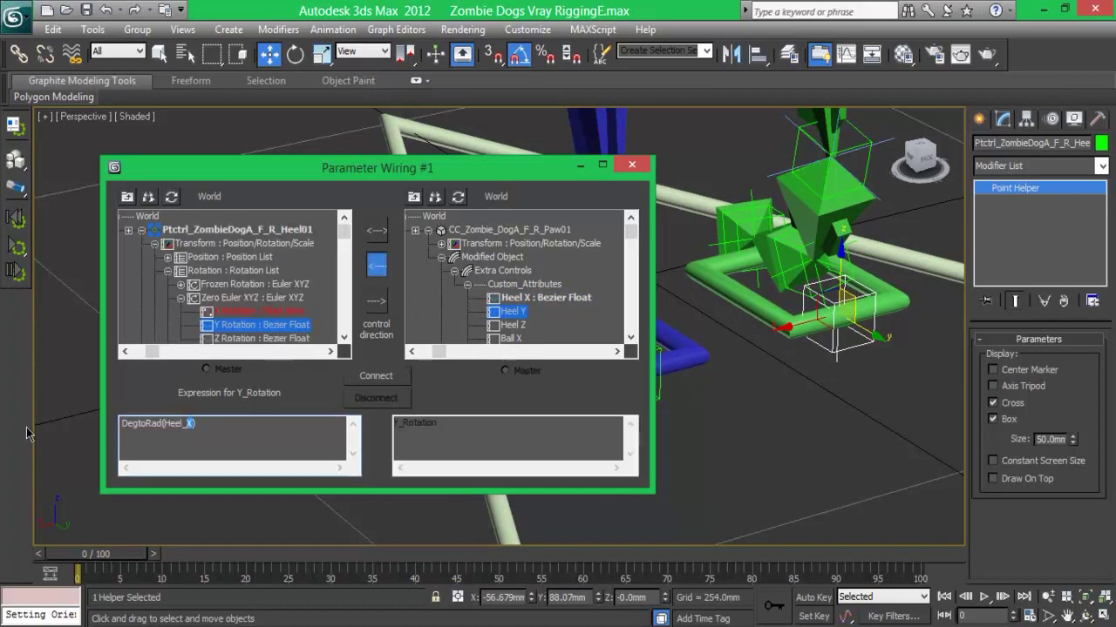
left_click(371, 380)
left_click(261, 338)
left_click(512, 324)
left_click_drag(200, 427, 70, 429)
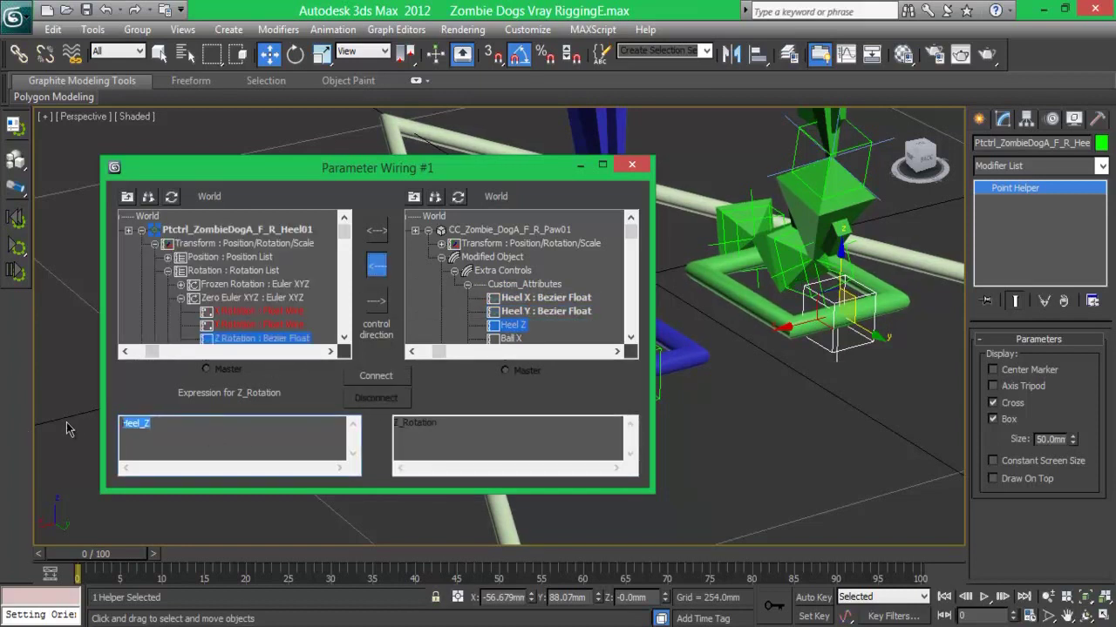
left_click(376, 375)
Wire the front-right ball helper's X Rotation to the paw's Ball X attribute via DegtoRad()
left_click(511, 338)
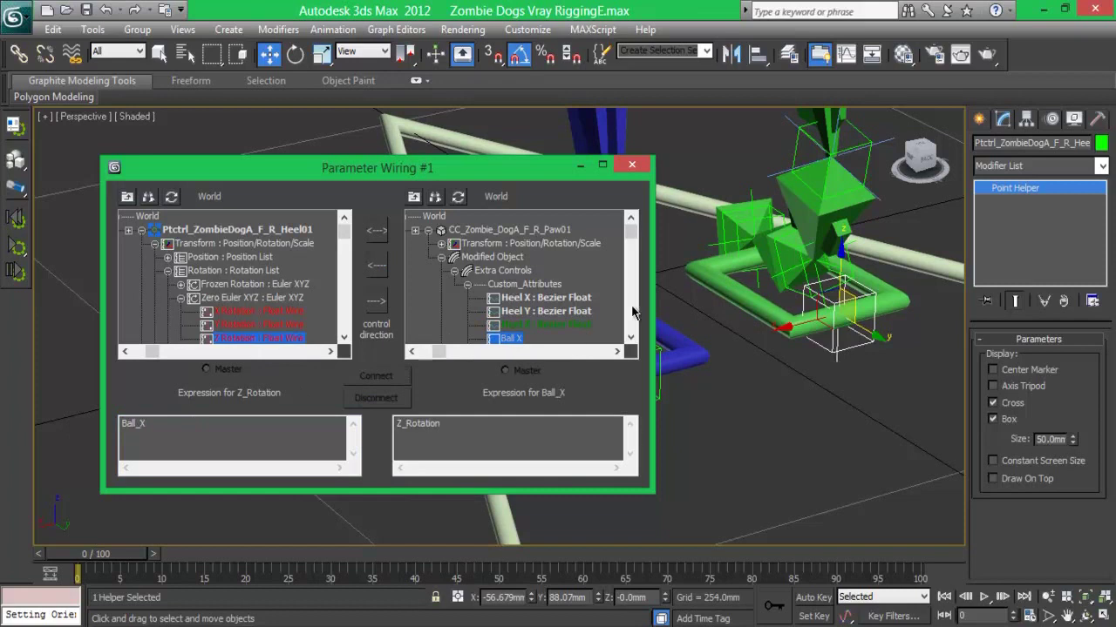
scroll(514, 287, "down", 3)
left_click(786, 272)
left_click(141, 229)
left_click(154, 243)
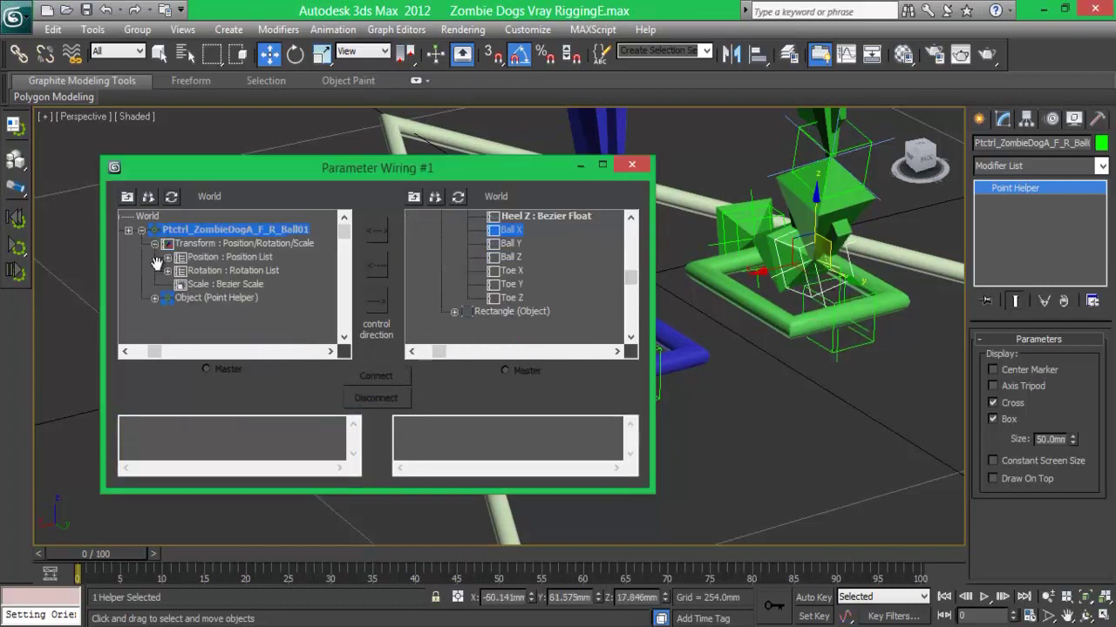
left_click(168, 270)
left_click(180, 297)
left_click(266, 312)
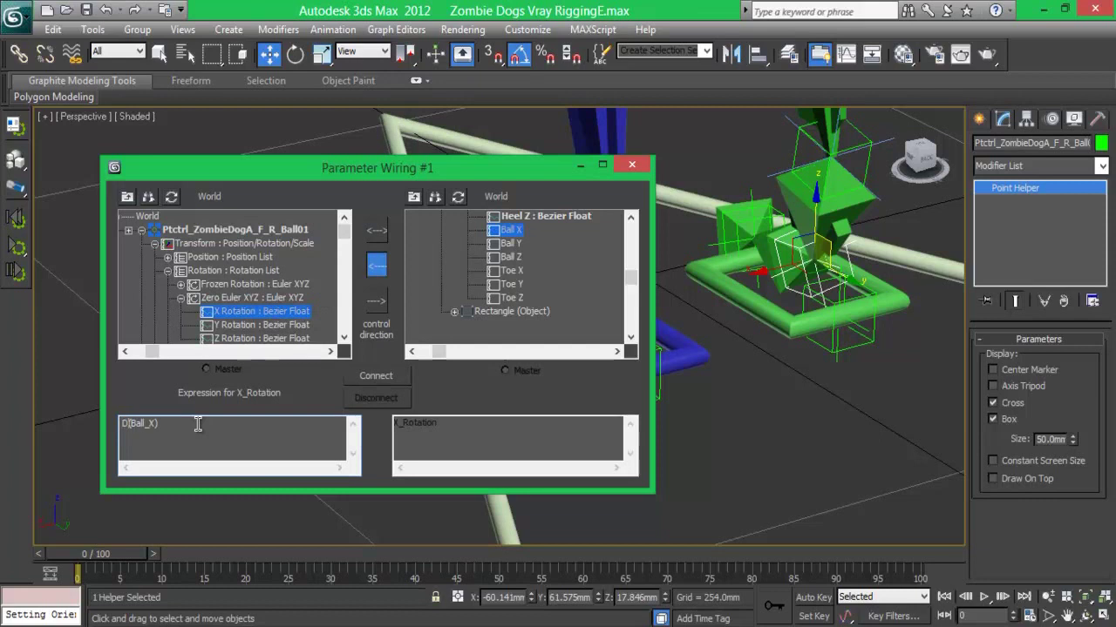
type("egtoRad")
key("ctrl+a")
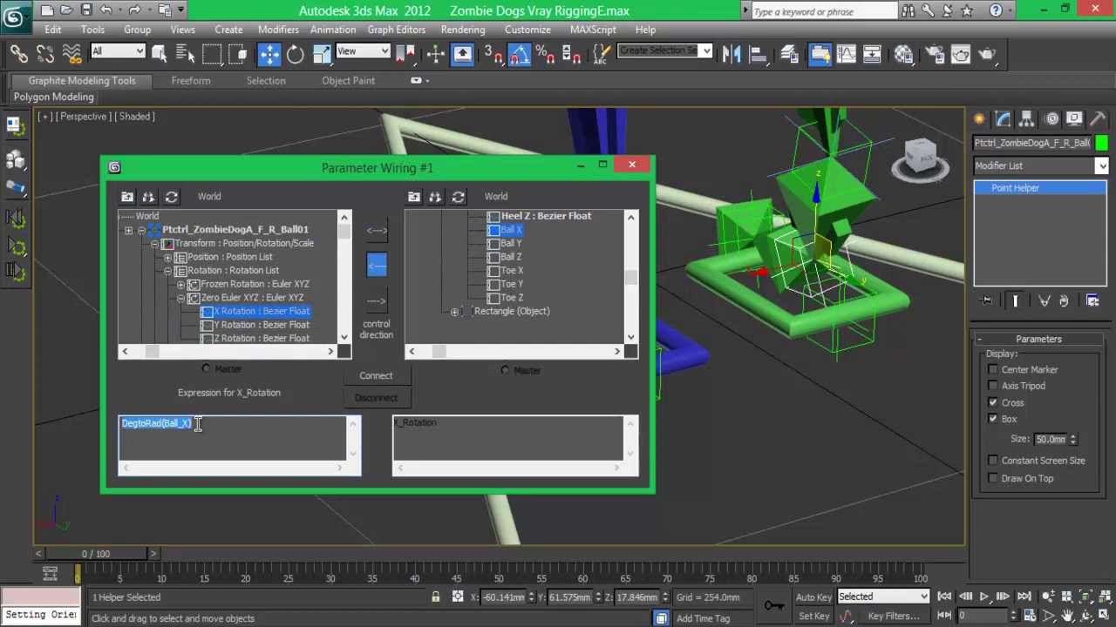
left_click(384, 378)
Wire the ball helper's Y and Z Rotations to Ball Y and Ball Z via DegtoRad()
left_click(298, 325)
left_click(511, 243)
left_click_drag(148, 424, 78, 423)
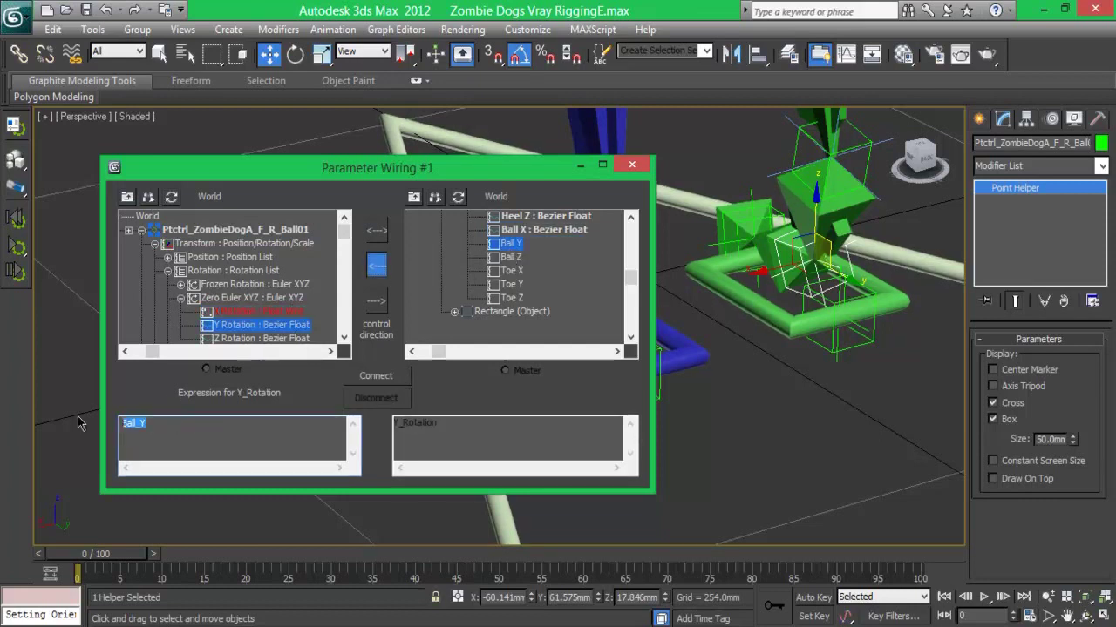
left_click(376, 376)
left_click(261, 338)
left_click(511, 257)
left_click_drag(148, 423, 86, 426)
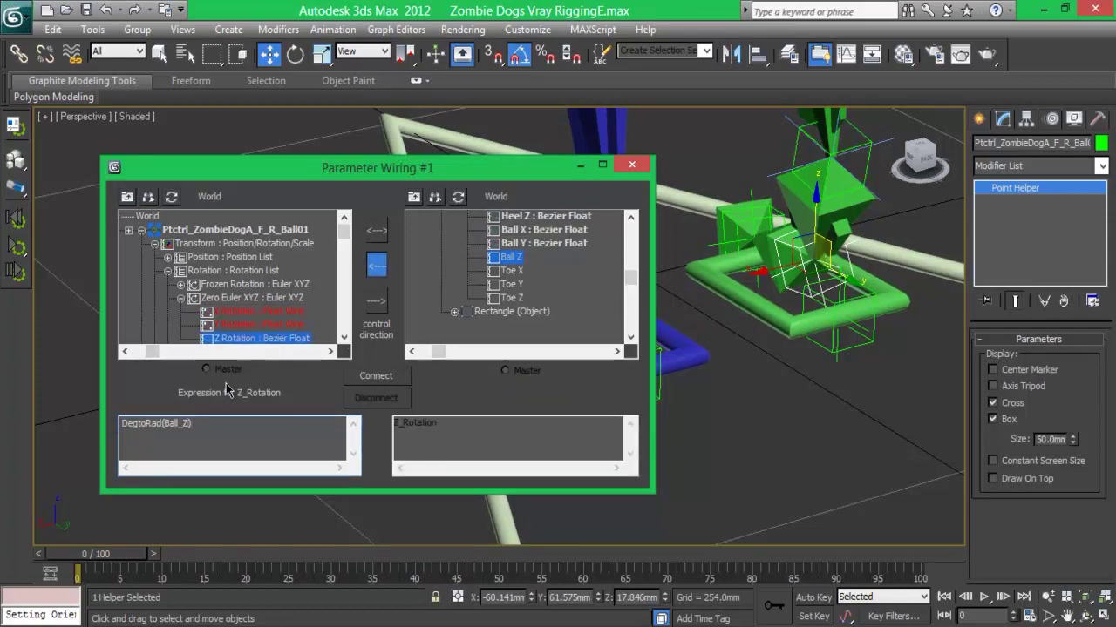
left_click(383, 377)
Wire the front-right toe helper's X Rotation to the paw's Toe X attribute via DegtoRad()
left_click(528, 275)
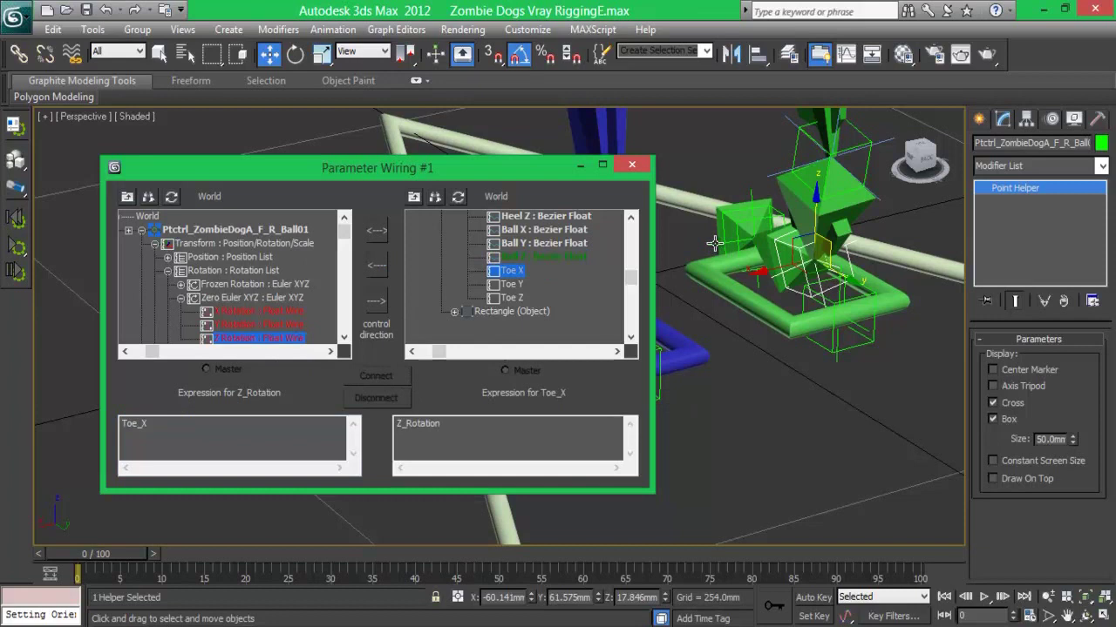
left_click(172, 197)
left_click(155, 244)
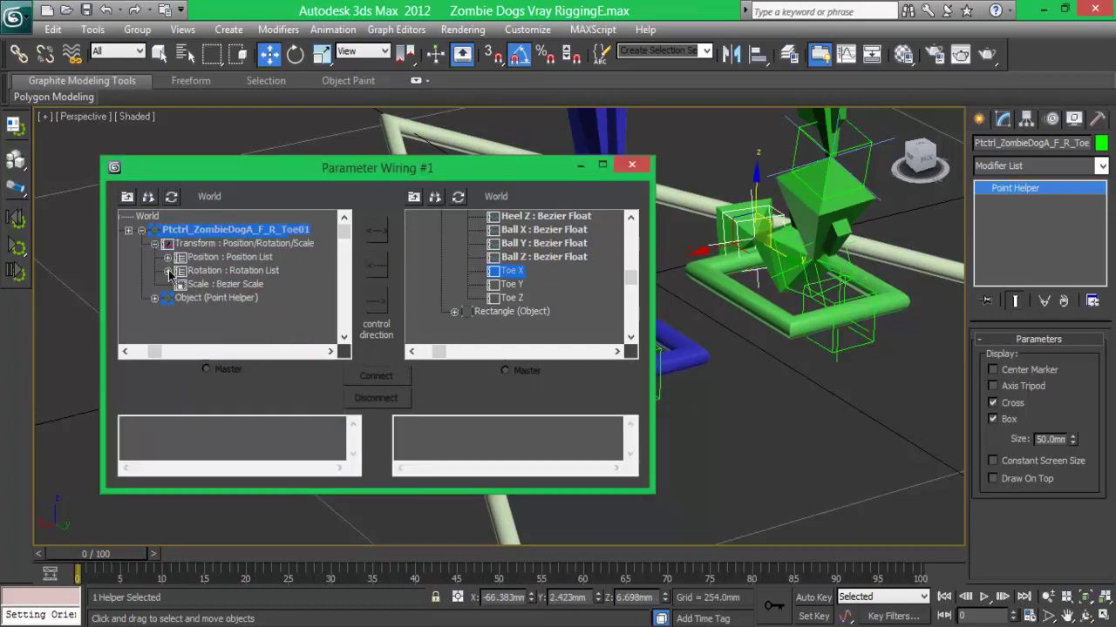
left_click(169, 270)
left_click(180, 297)
left_click(262, 311)
left_click(188, 425)
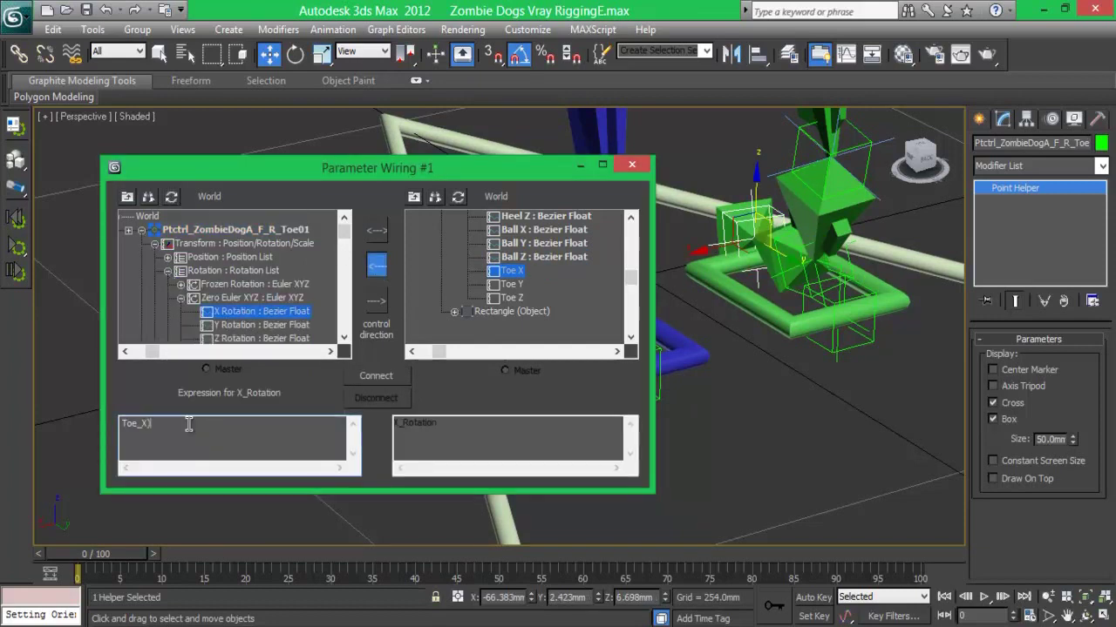
double_click(189, 424)
key("ctrl+c")
left_click(377, 379)
Wire the toe helper's Y and Z Rotations to Toe Y and Toe Z via DegtoRad()
left_click(512, 284)
left_click(262, 325)
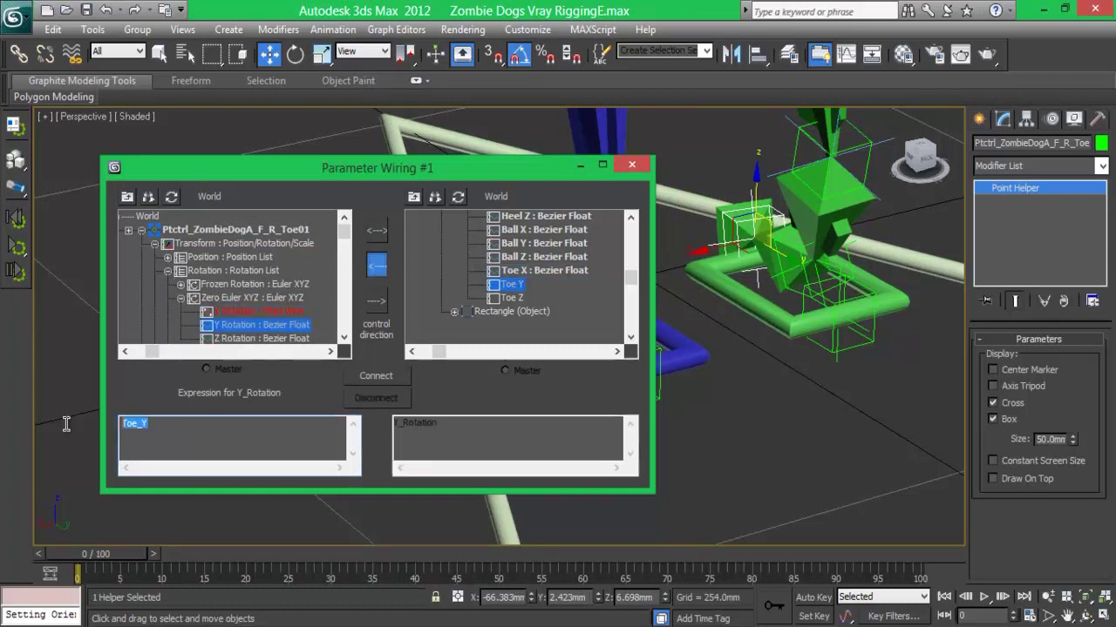
left_click(376, 376)
left_click(261, 338)
left_click(512, 297)
double_click(157, 424)
key("ctrl+v")
left_click(378, 374)
left_click_drag(489, 180, 395, 180)
left_click(689, 353)
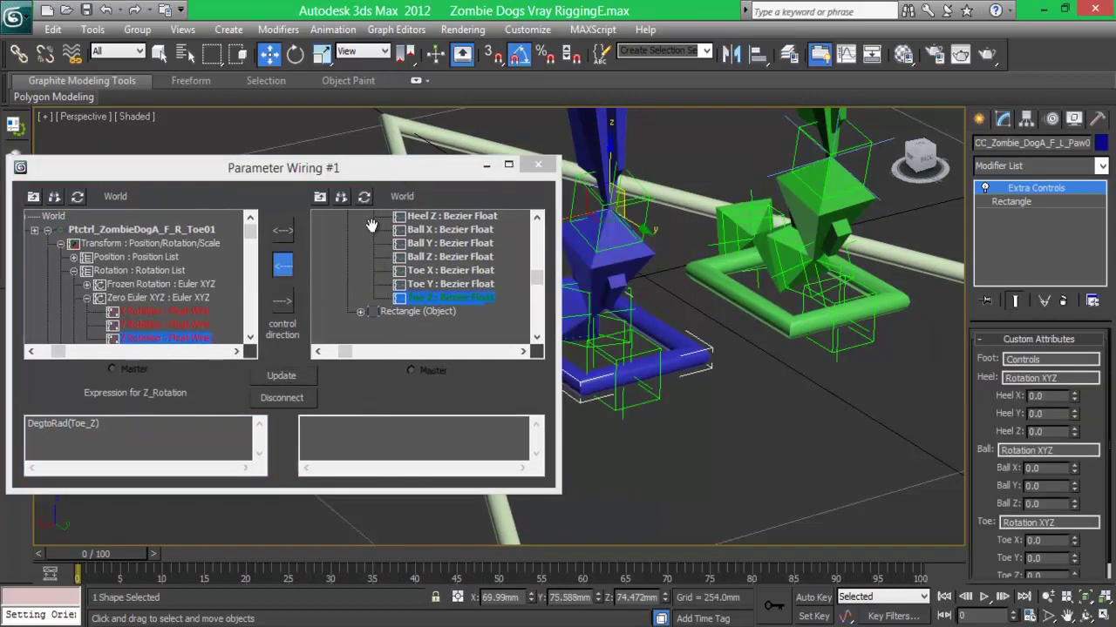
Load the front-left paw control as driver and freeze the four front-left paw helpers' transforms
left_click(364, 197)
left_click(334, 229)
left_click(348, 257)
left_click(359, 271)
left_click(374, 284)
left_click(419, 298)
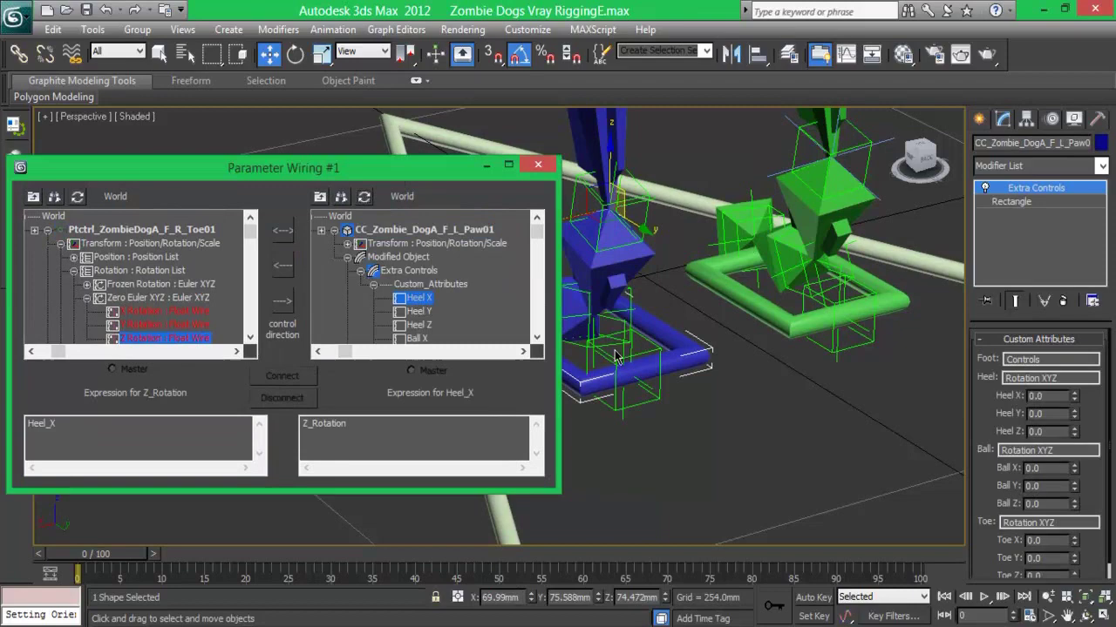
left_click(621, 403)
left_click_drag(453, 167, 390, 172)
left_click_drag(540, 276, 610, 357)
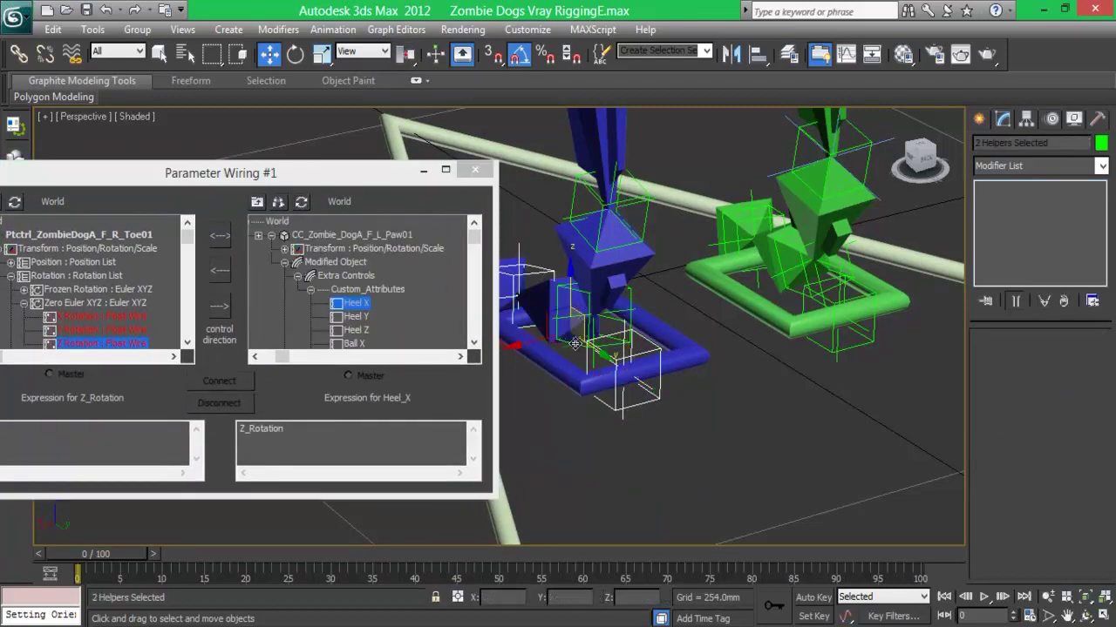
right_click(749, 396)
left_click(702, 335)
left_click(653, 418)
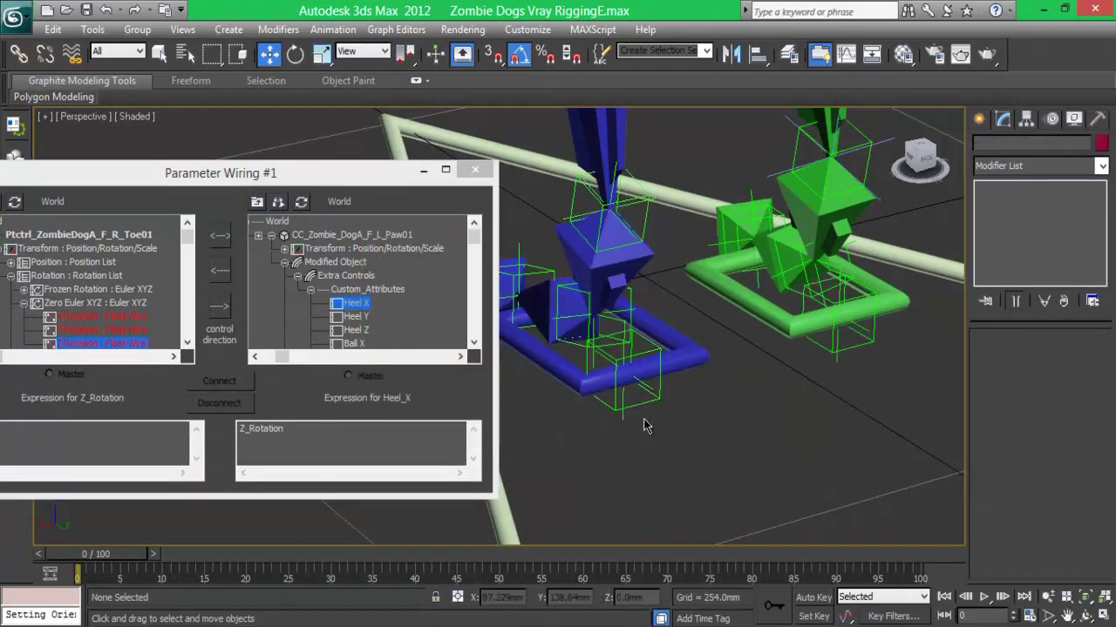
Wire the front-left heel helper's X Rotation to the paw's Heel X attribute via DegtoRad()
left_click(631, 375)
left_click(14, 201)
left_click_drag(75, 174, 117, 177)
left_click(27, 237)
left_click(41, 251)
left_click(53, 278)
left_click(66, 305)
left_click(146, 319)
left_click(262, 272)
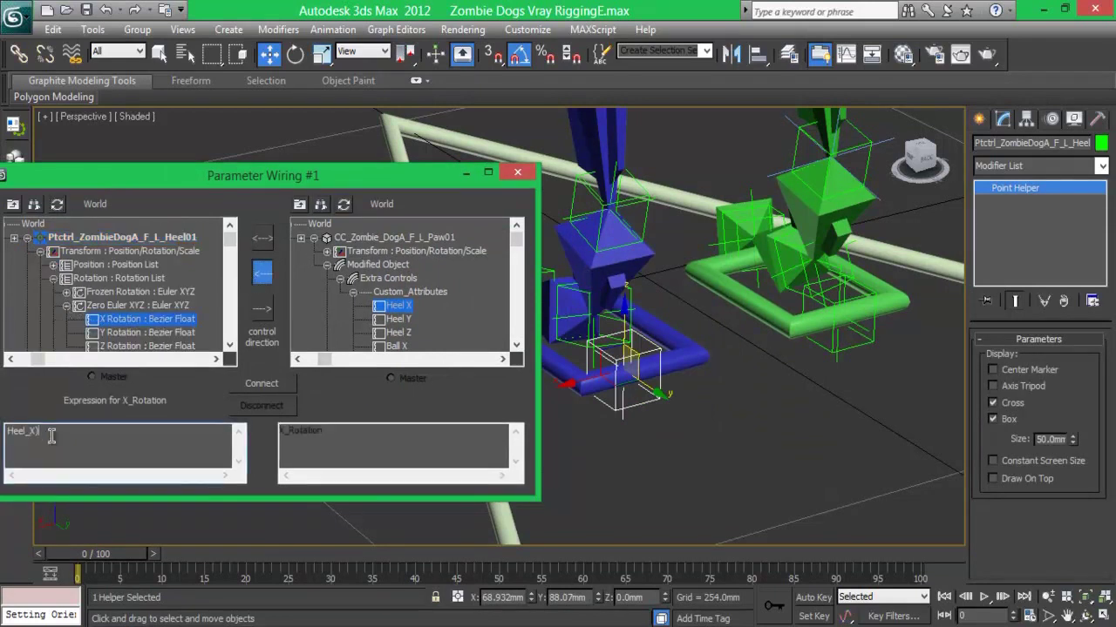
left_click(261, 383)
Wire the heel helper's Y and Z Rotations to Heel Y and Heel Z via DegtoRad()
left_click(398, 319)
left_click(147, 332)
left_click_drag(37, 430, 2, 440)
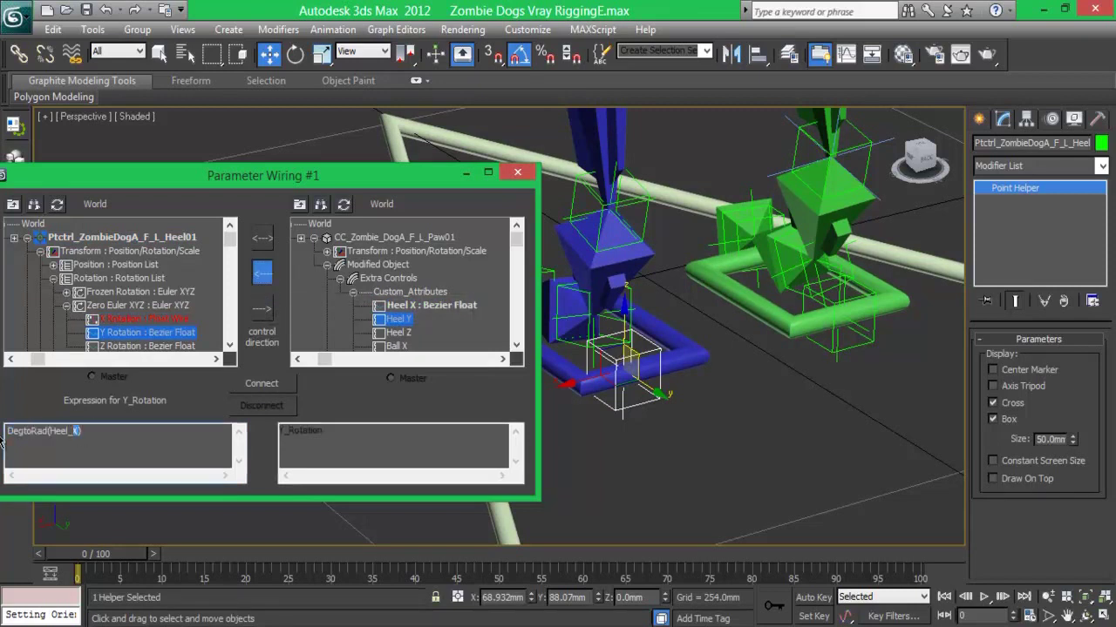
left_click(262, 383)
left_click(146, 346)
left_click(398, 332)
left_click_drag(37, 431, 2, 440)
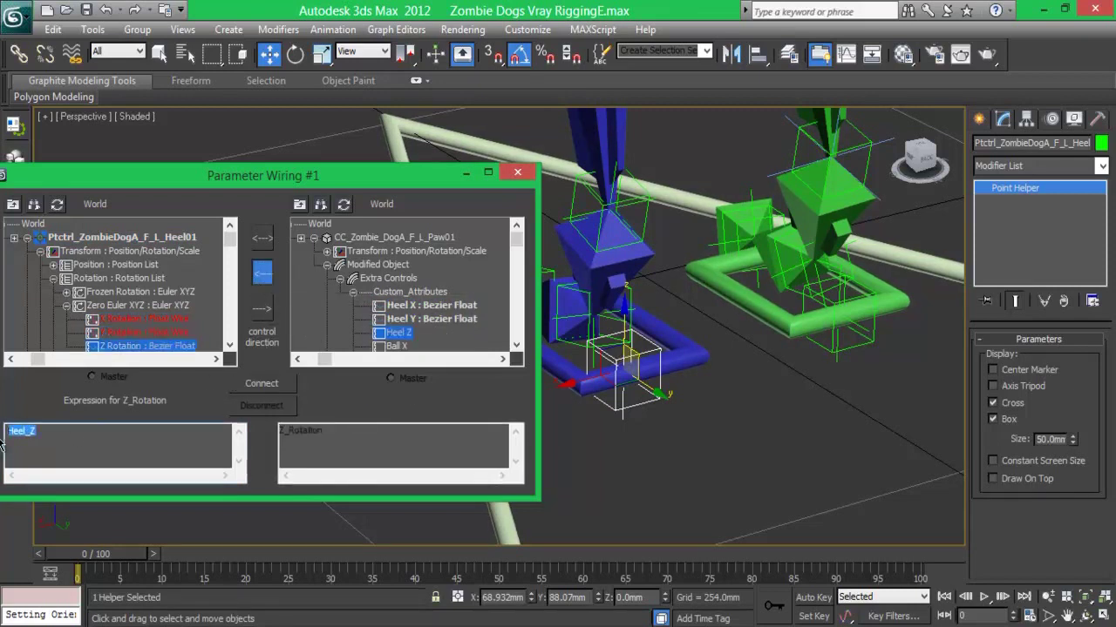
left_click(261, 383)
Wire the front-left ball helper's X Rotation to the paw's Ball X attribute with DegtoRad()
left_click(397, 346)
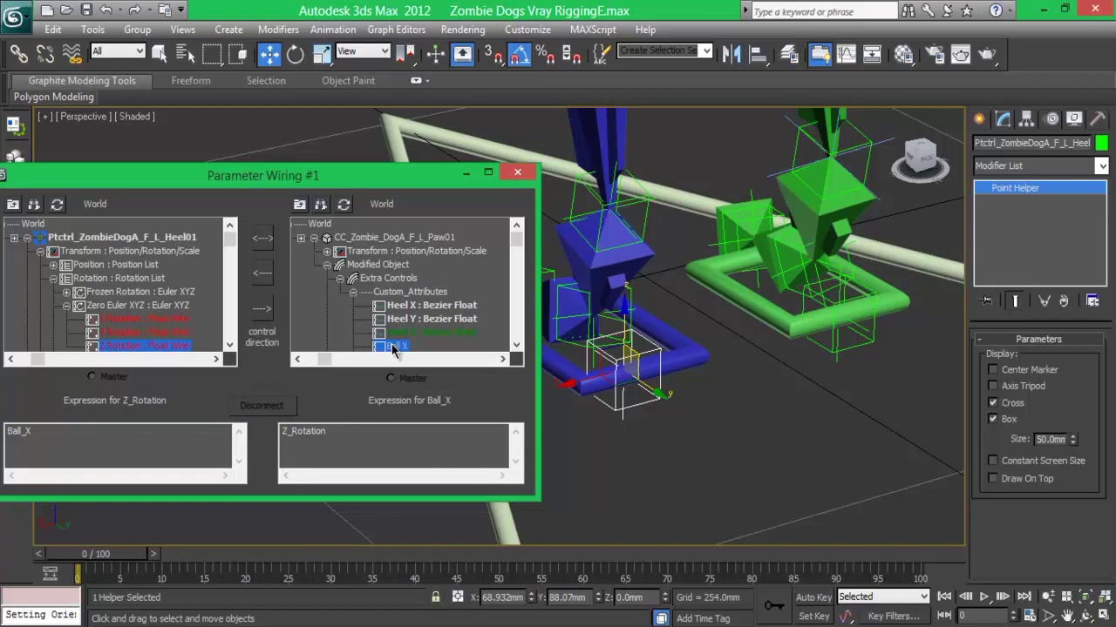
scroll(401, 288, "down", 3)
left_click(558, 336)
left_click(57, 204)
left_click(27, 237)
left_click(40, 251)
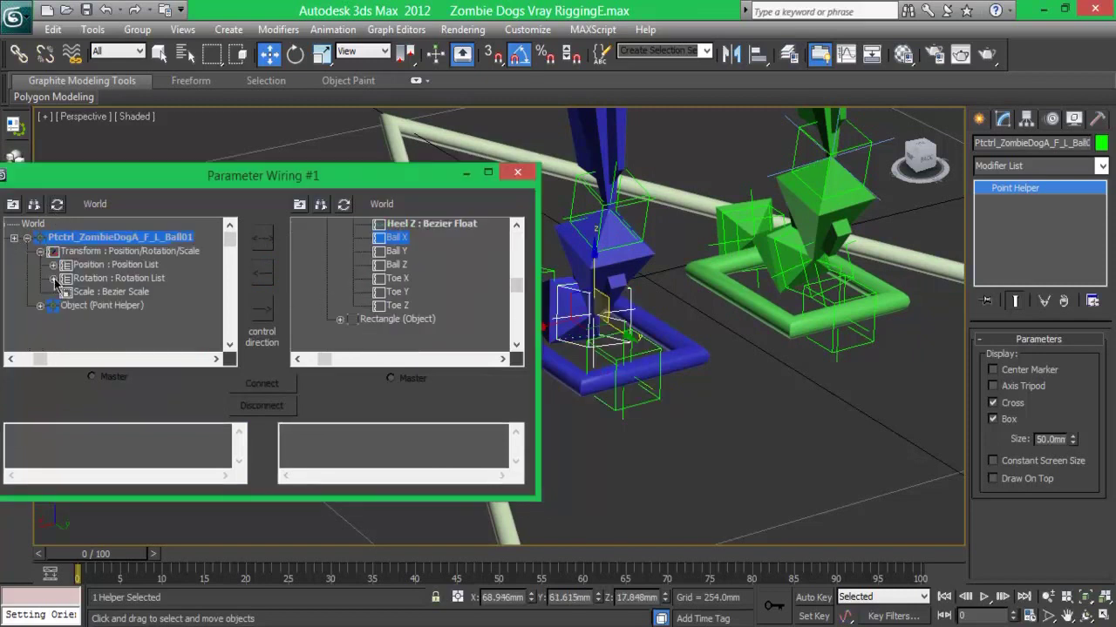
left_click(53, 278)
left_click(66, 305)
left_click(144, 319)
left_click(262, 273)
left_click(144, 431)
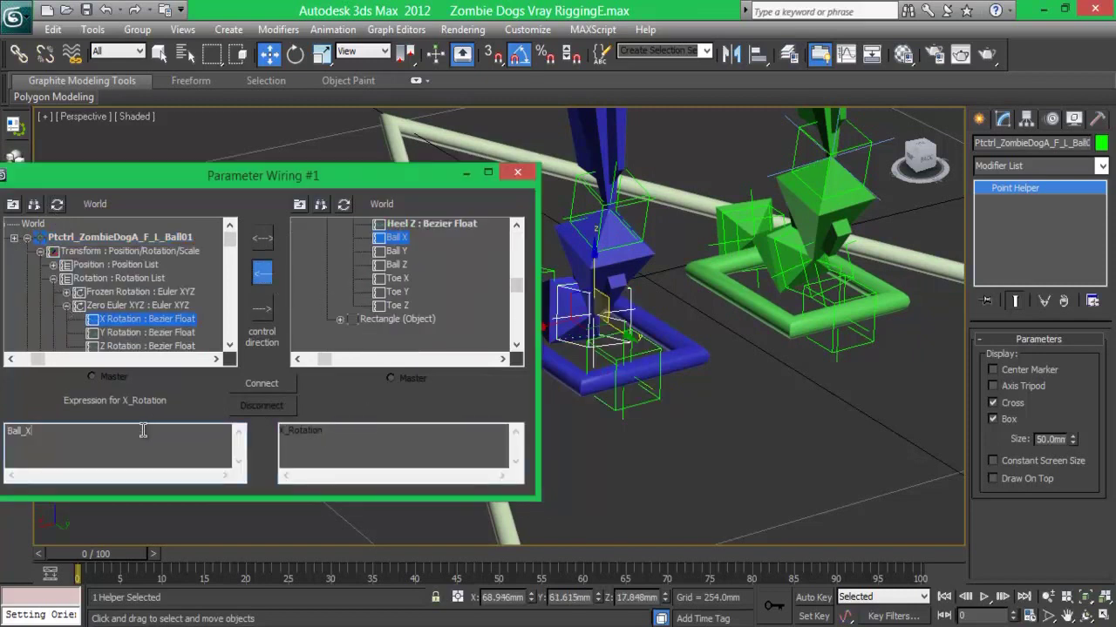
type("d")
key("ctrl+a")
key("ctrl+c")
left_click(261, 384)
Wire the ball helper's Y and Z Rotations to Ball Y and Ball Z via DegtoRad()
left_click(396, 251)
left_click(147, 332)
left_click_drag(78, 431, 2, 436)
key("ctrl+v")
left_click(261, 384)
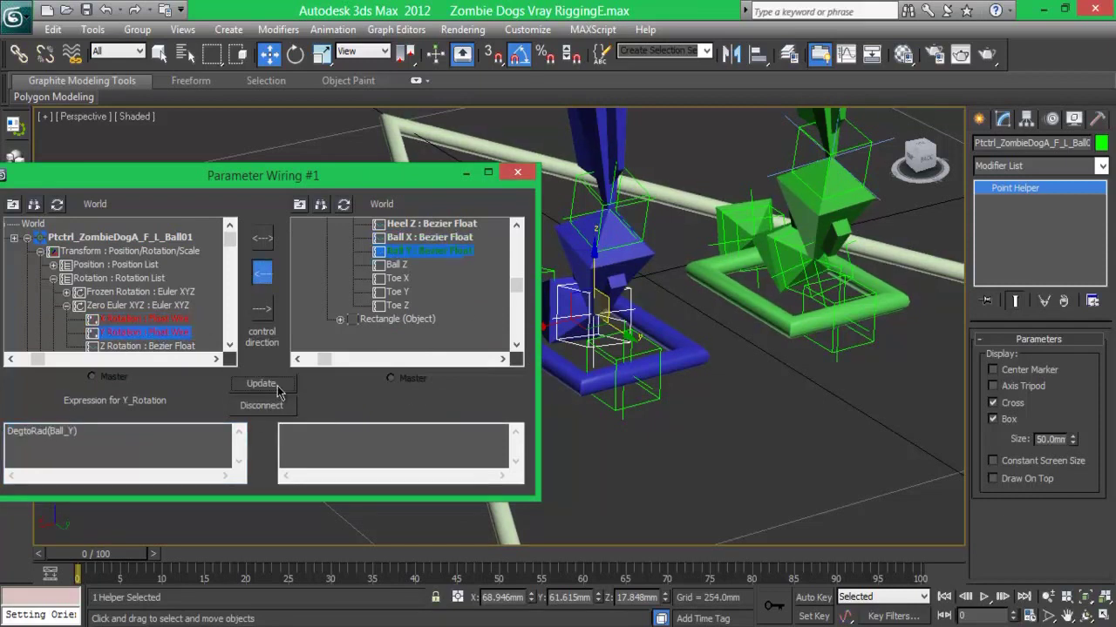
left_click(397, 264)
left_click(147, 346)
left_click_drag(79, 430, 3, 436)
key("ctrl+v")
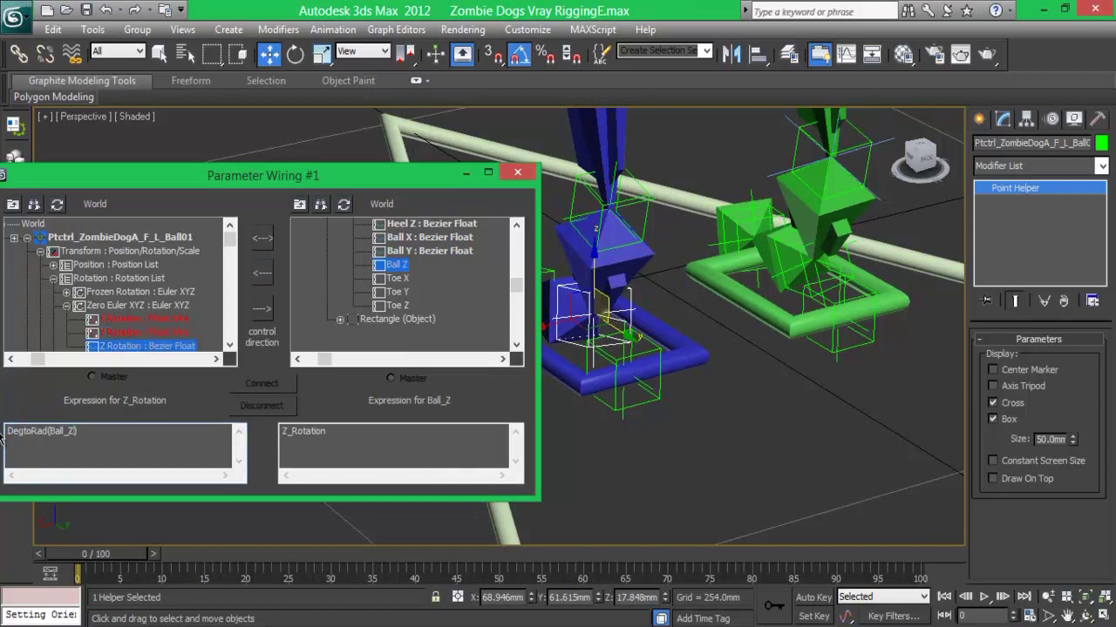
left_click(262, 272)
left_click(261, 383)
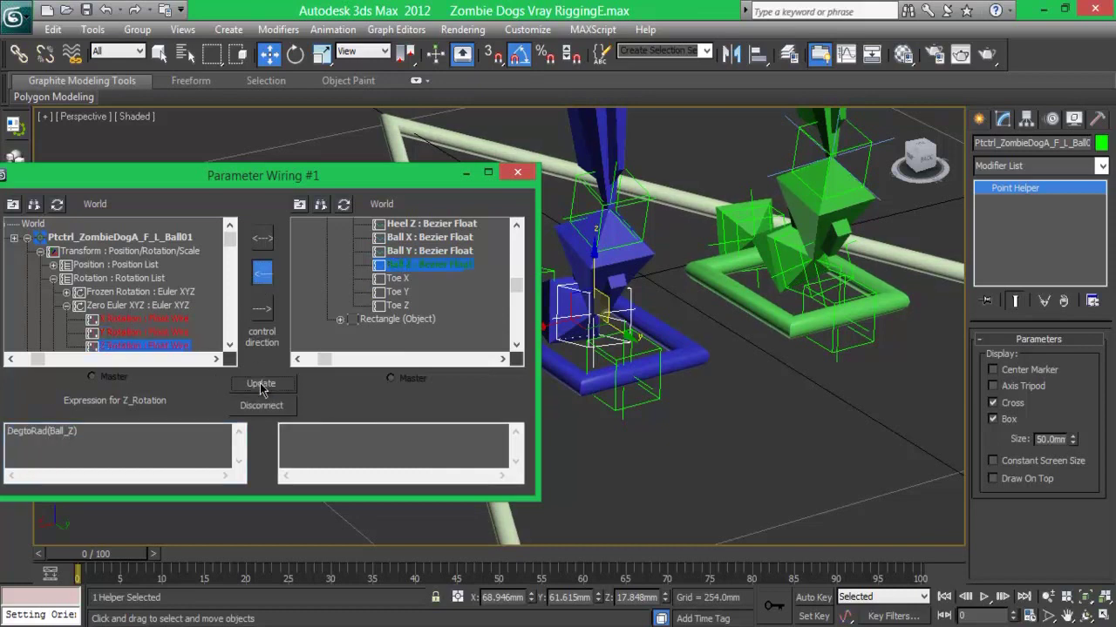
Start wiring the front-left toe helper with Toe X as the driving attribute
left_click(396, 278)
left_click(547, 273)
left_click(57, 204)
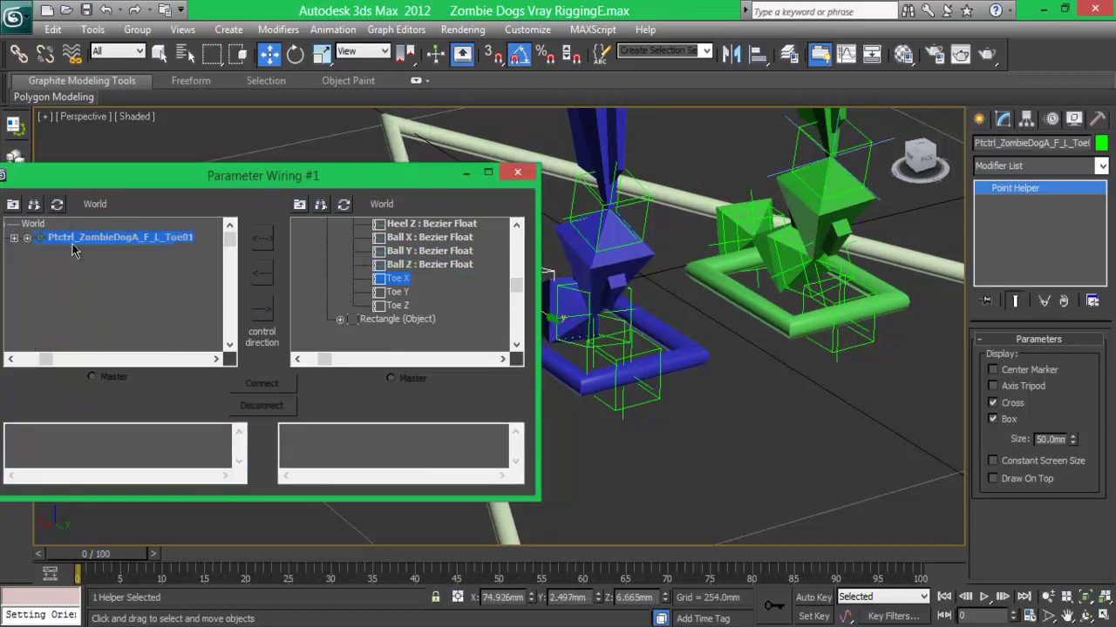
Wire Toe X to the toe helper's X Rotation with a DegtoRad expression
left_click(40, 251)
left_click(53, 278)
left_click(66, 305)
left_click(146, 319)
left_click(261, 273)
left_click(52, 439)
type("d(Toe_X")
key("ctrl+a")
left_click(275, 386)
Wire Toe Y and Toe Z to the Y and Z Rotation tracks with DegtoRad expressions
left_click(396, 292)
left_click(147, 332)
left_click(57, 432)
type("DegtoRad(Toe_X)")
left_click(273, 384)
left_click(396, 305)
left_click(147, 346)
left_click_drag(40, 431, 7, 431)
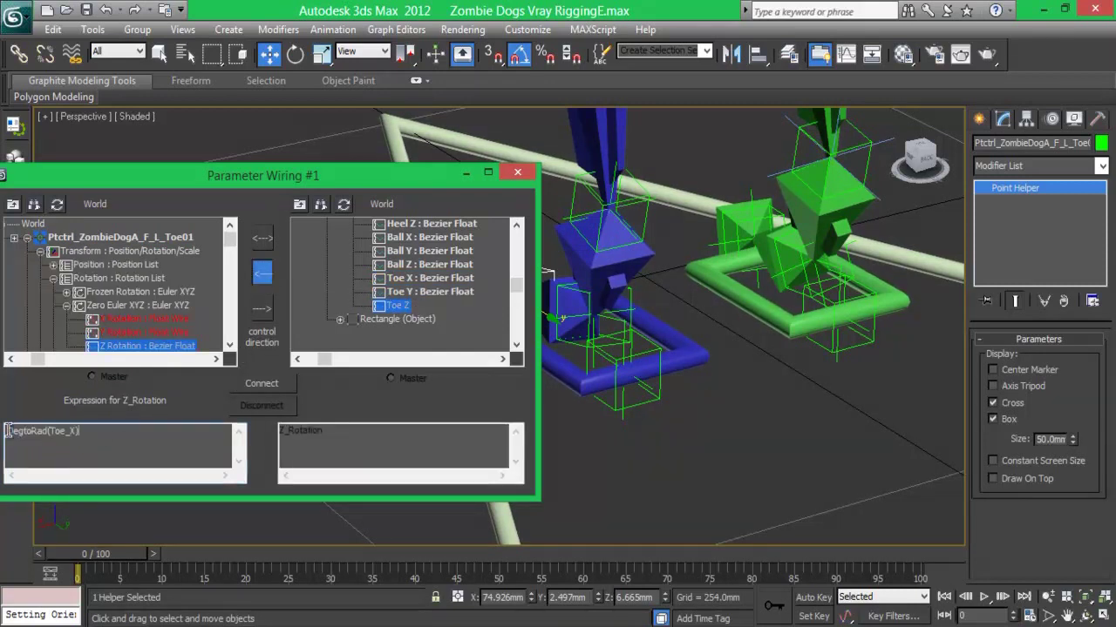
left_click(261, 383)
Close Parameter Wiring, test-bend the blue front paw, and reset its ball and heel to 0
left_click(518, 173)
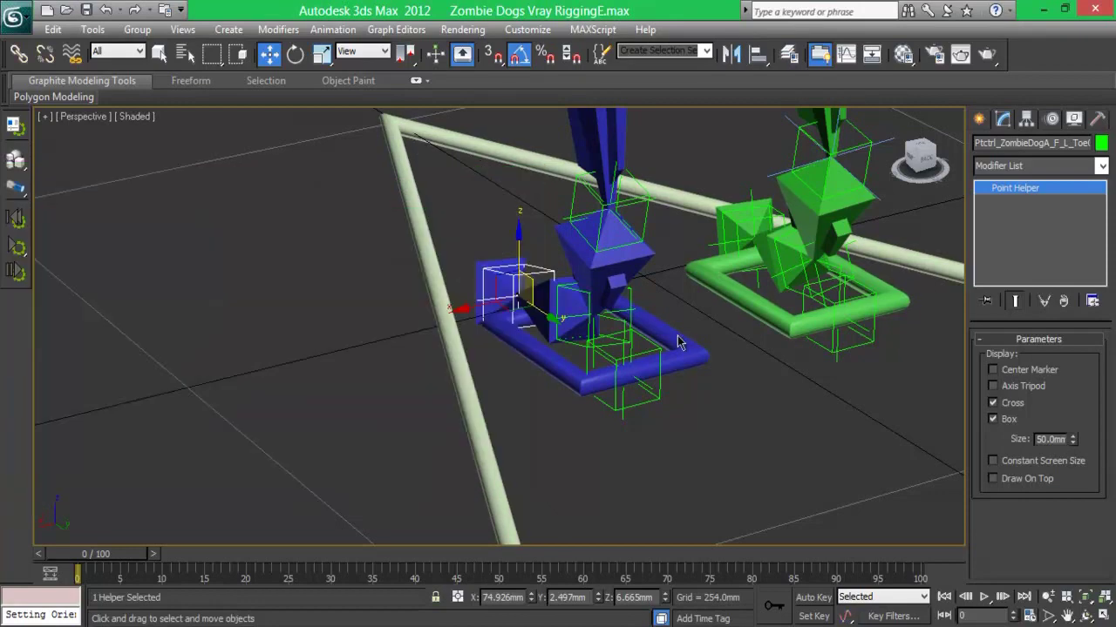
left_click(688, 355)
left_click_drag(1073, 468, 1077, 498)
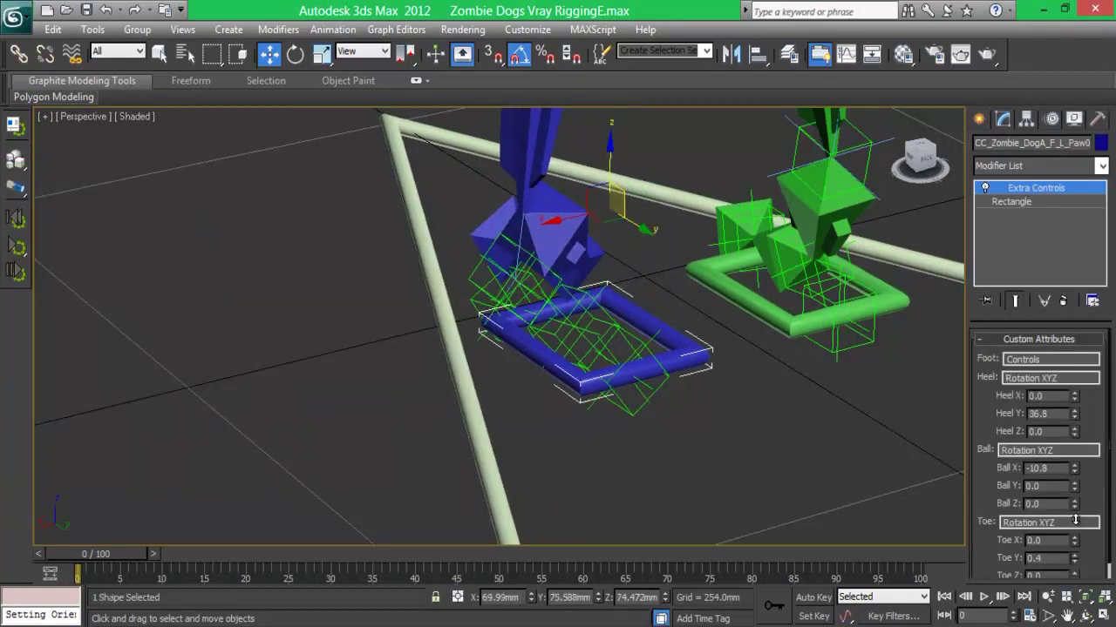
right_click(1073, 468)
right_click(1073, 413)
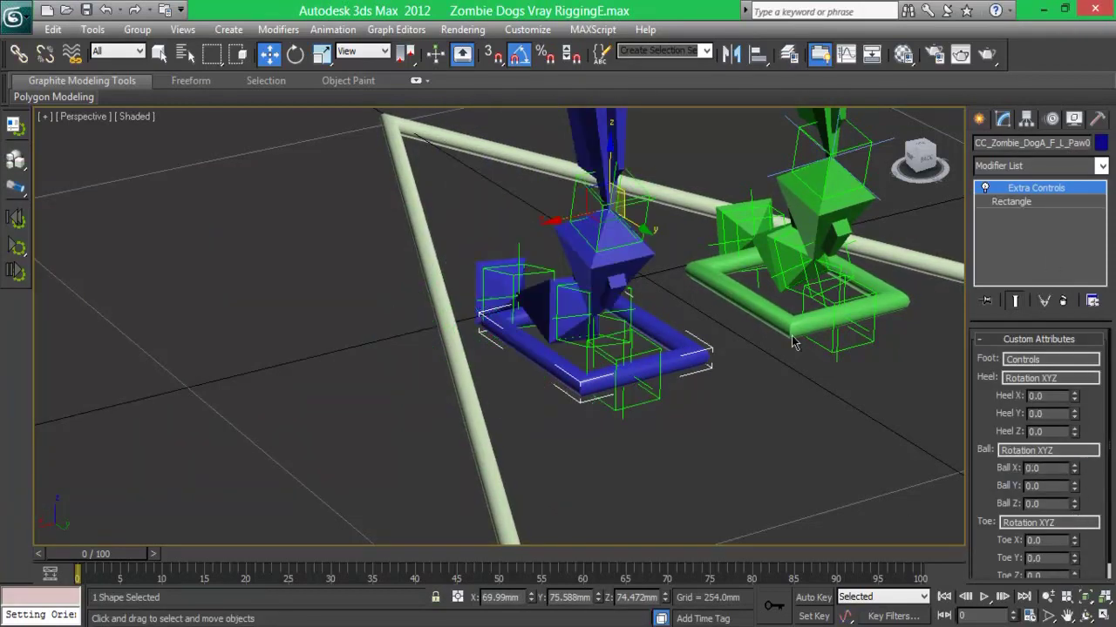
Test the green paw's heel, ball and toe bends, then reset all three to 0
left_click(792, 329)
left_click_drag(1074, 396, 1074, 229)
left_click_drag(1073, 468, 1074, 523)
left_click_drag(1075, 575, 1078, 581)
right_click(1075, 575)
right_click(1074, 468)
right_click(1073, 396)
Orbit to a side view of the whole rig and open the Layer Manager
scroll(871, 192, "down", 3)
scroll(917, 159, "down", 3)
left_click_drag(917, 160, 305, 190)
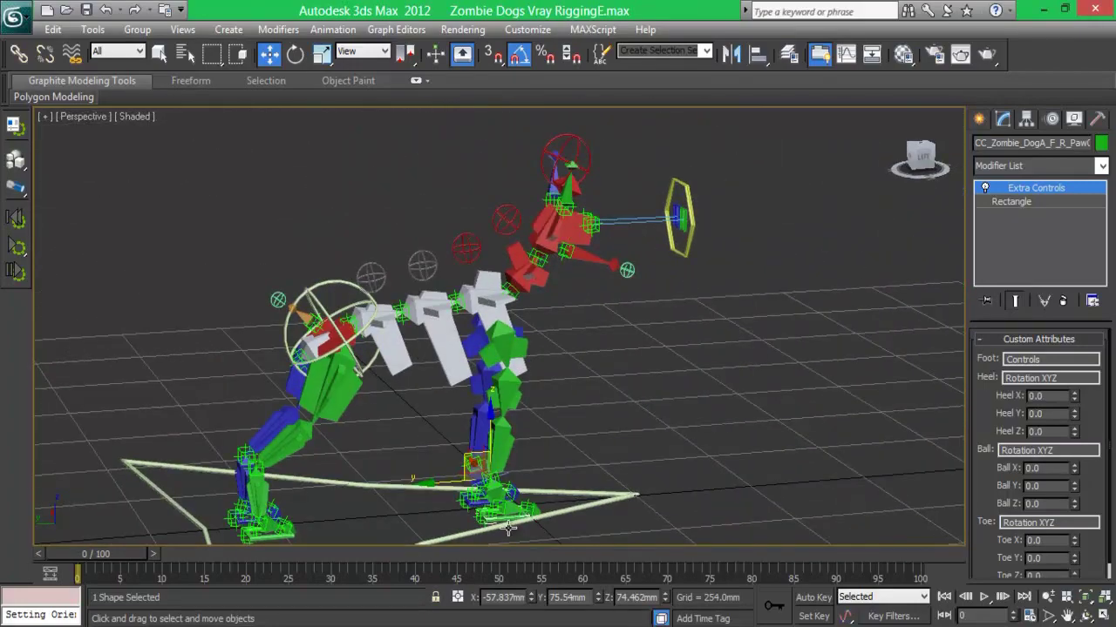
left_click(788, 53)
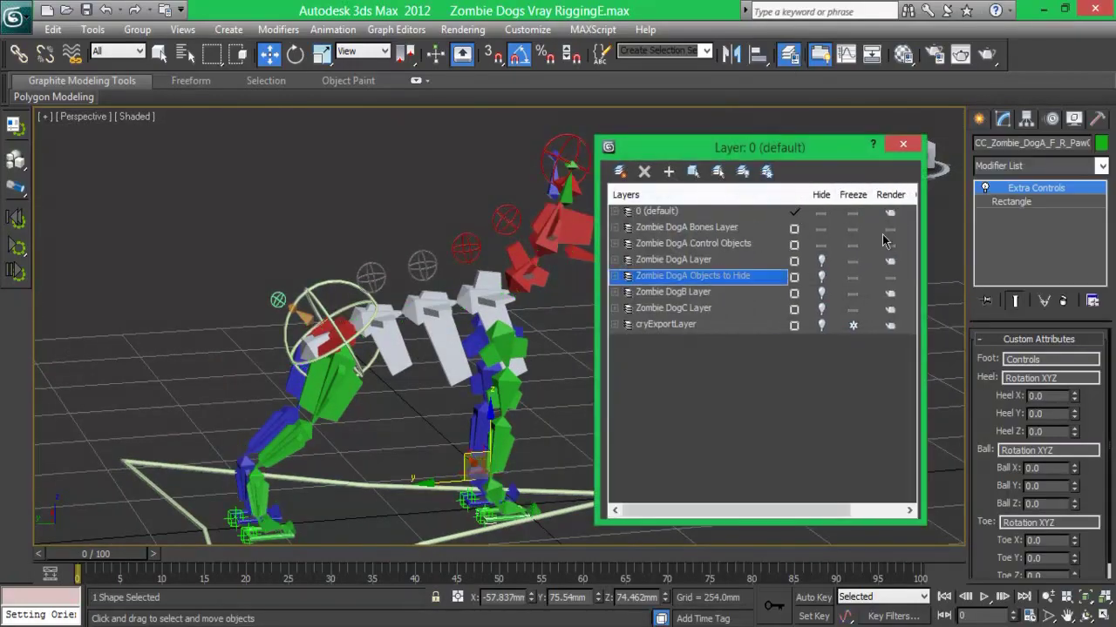
Add the four foot helpers to the Zombie DogA Objects to Hide layer
left_click(235, 519)
left_click(248, 534, "ctrl")
left_click(464, 499, "ctrl")
left_click(482, 518, "ctrl")
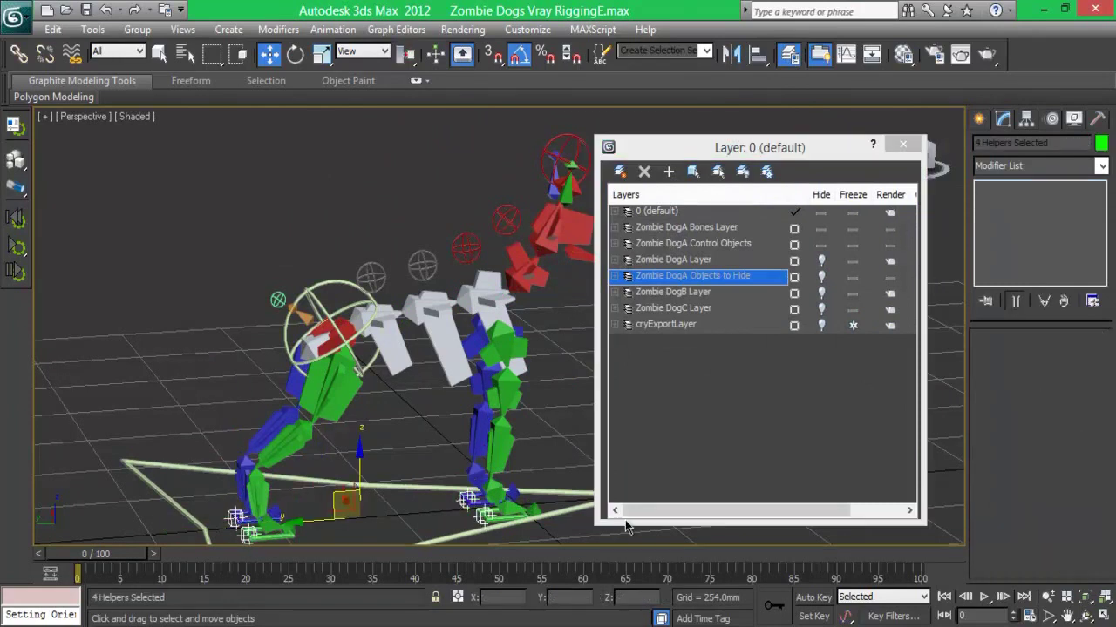
left_click(677, 175)
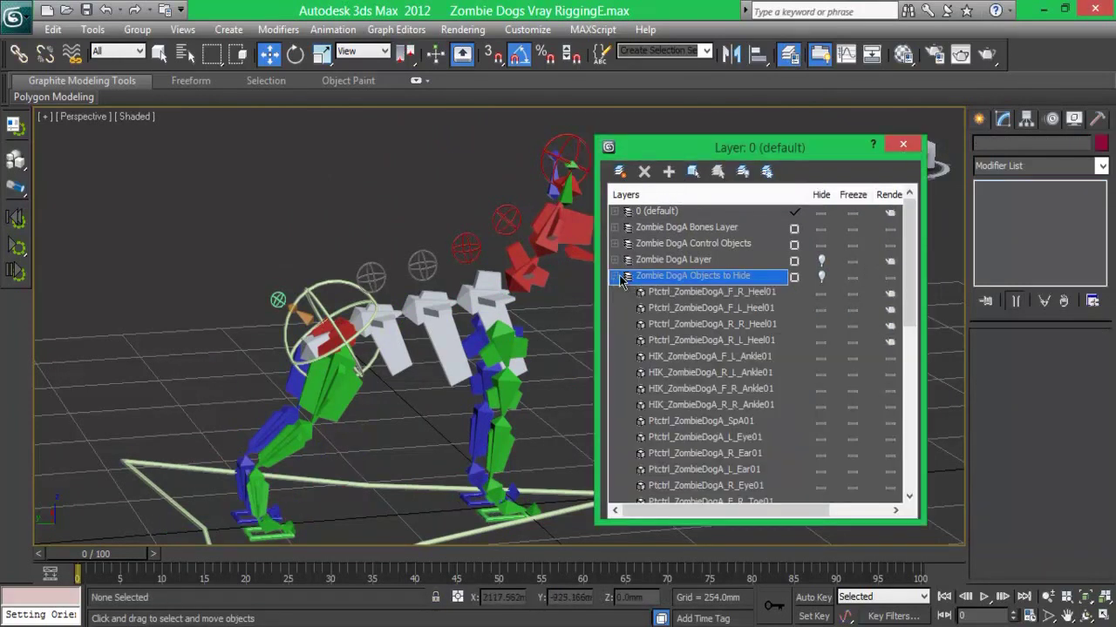
left_click(621, 278)
left_click_drag(741, 148, 932, 136)
Move the rear foot control to test the leg, then put it back in place
left_click(493, 403)
left_click_drag(494, 403, 436, 435)
key("e")
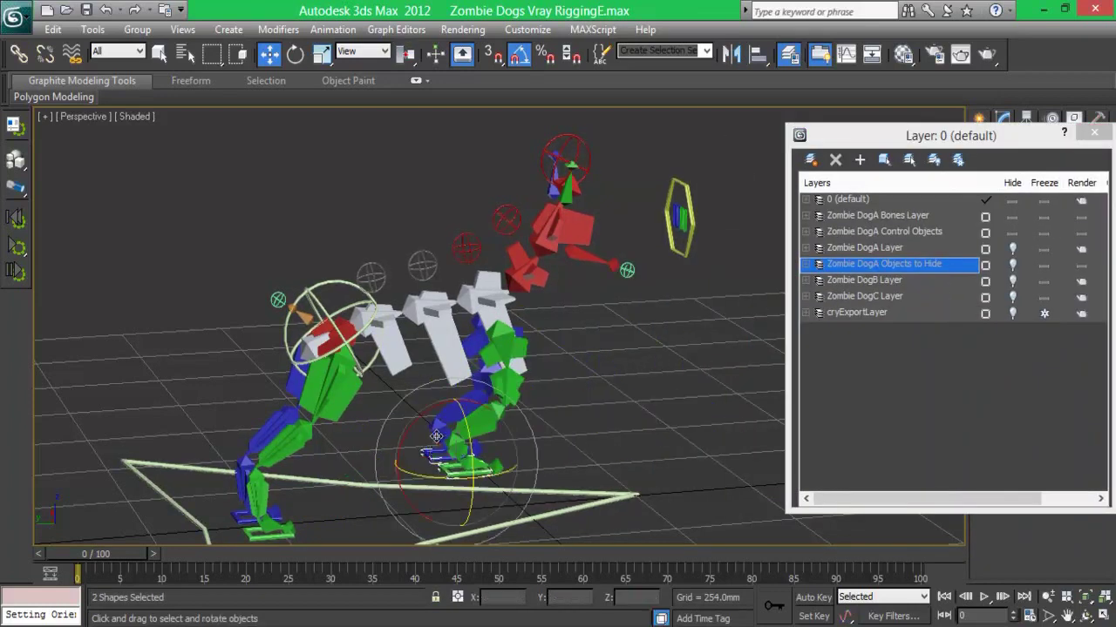
key("w")
mouse_move(436, 436)
left_mouse_down()
mouse_move(487, 406)
mouse_move(504, 415)
mouse_move(479, 495)
left_mouse_up()
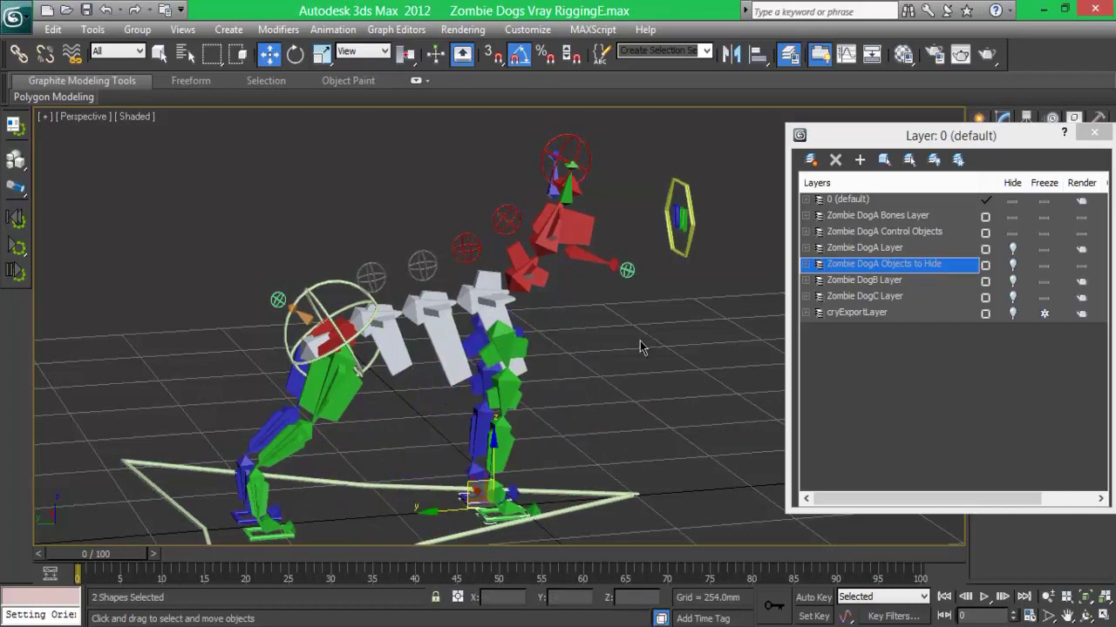
Link the paw controls and the head control to the floor rectangle
left_click(242, 524, "ctrl")
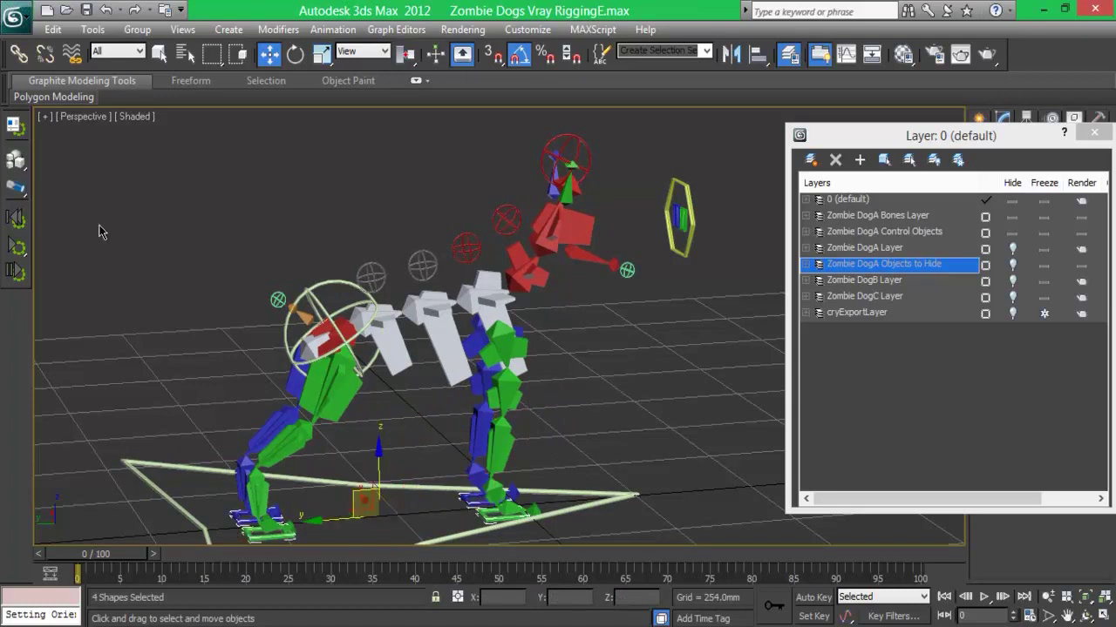
left_click(19, 54)
left_click_drag(244, 527, 184, 510)
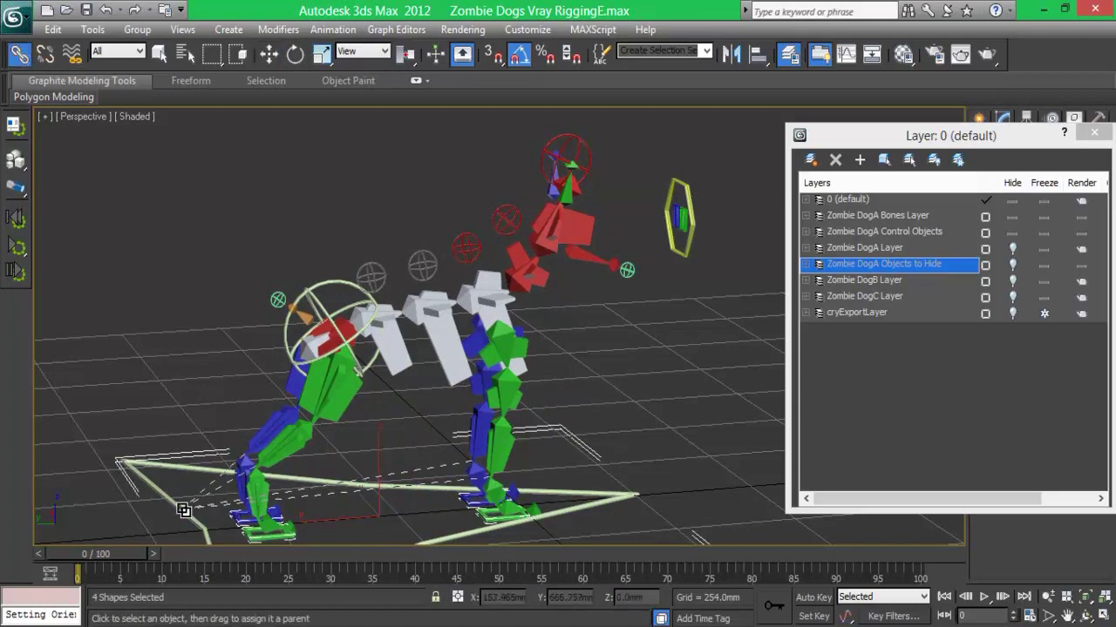
left_click(285, 330)
left_click_drag(180, 470, 180, 471)
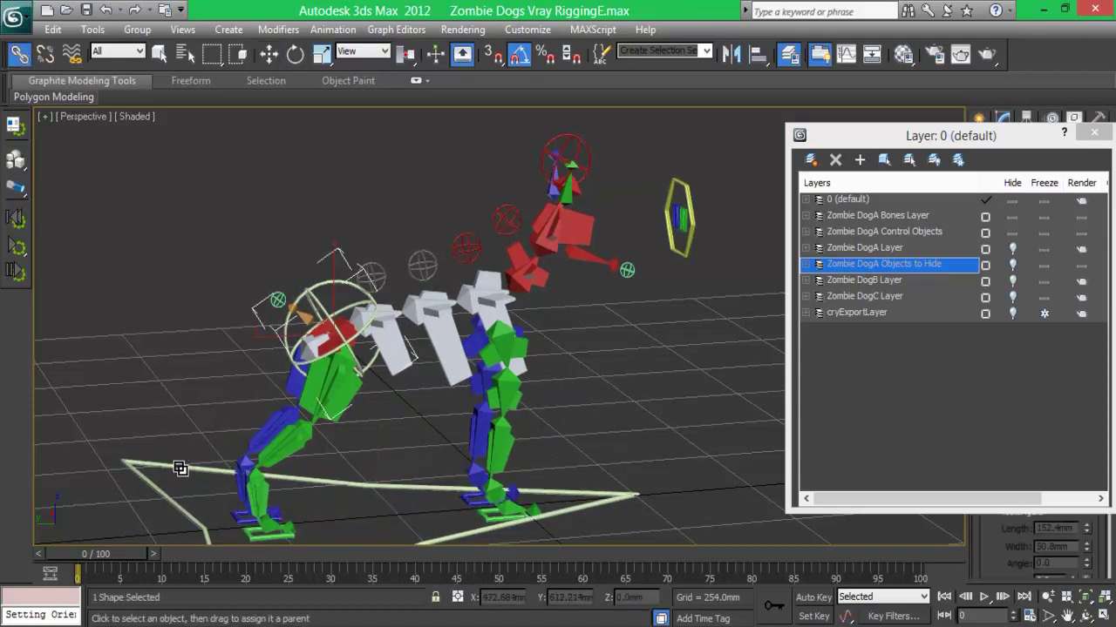
Move the floor rectangle to test which controls follow, then undo
left_click(687, 249)
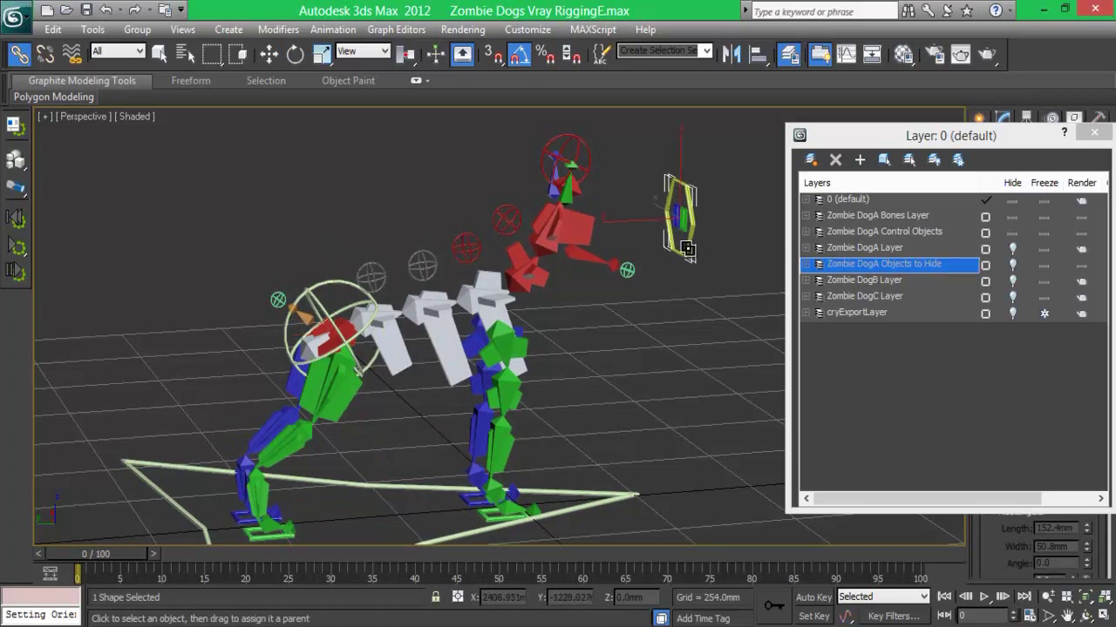
left_click(295, 55)
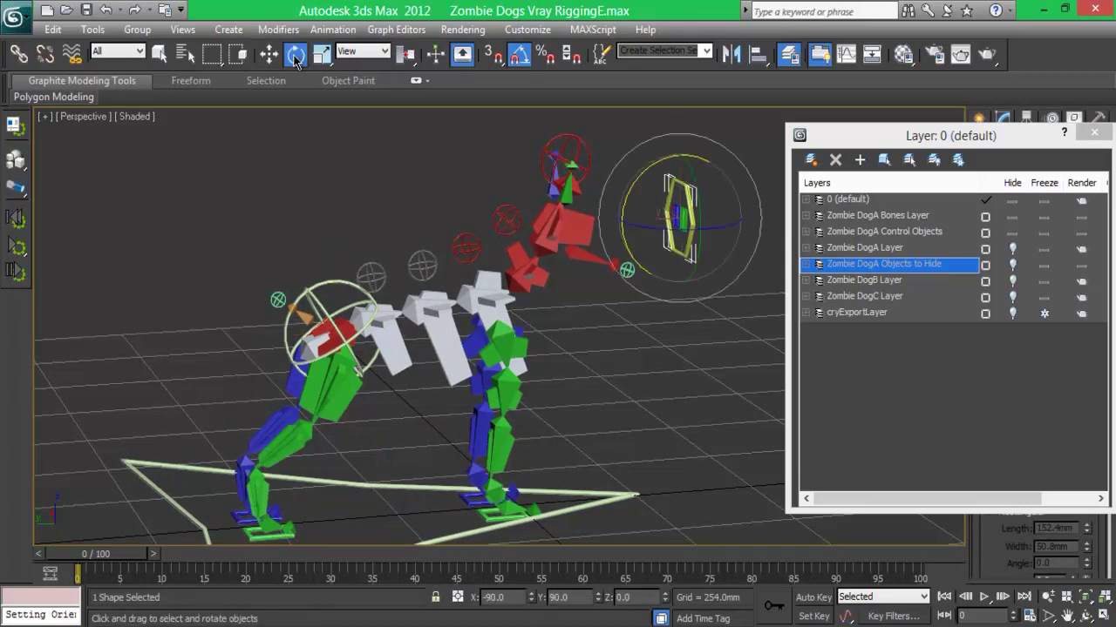
left_click(386, 491)
key("w")
left_click_drag(340, 462, 331, 303)
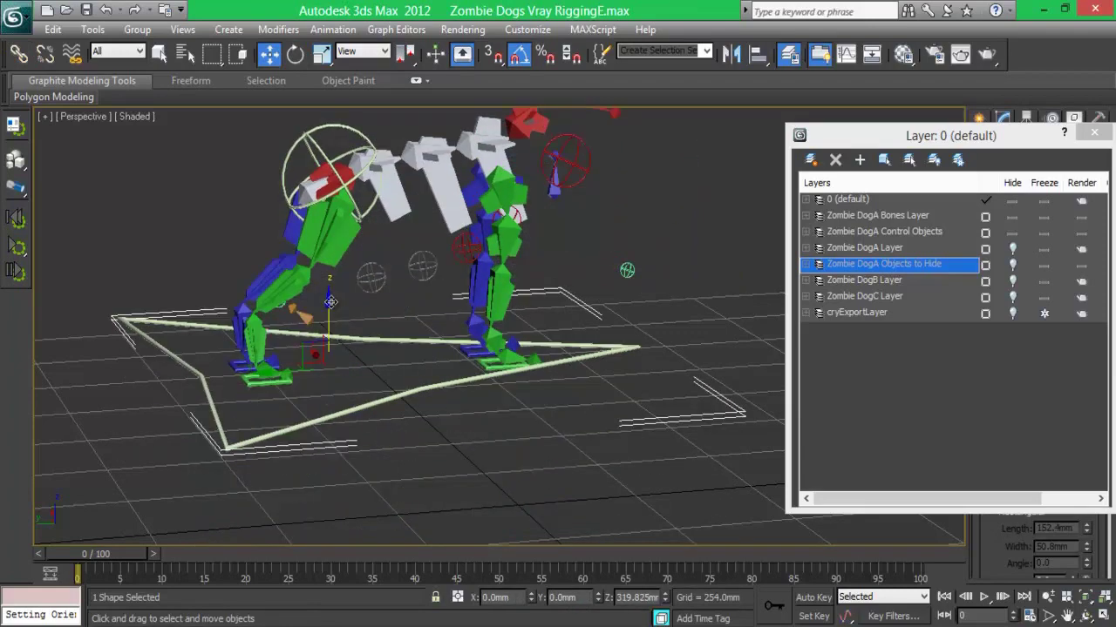
key("ctrl+z")
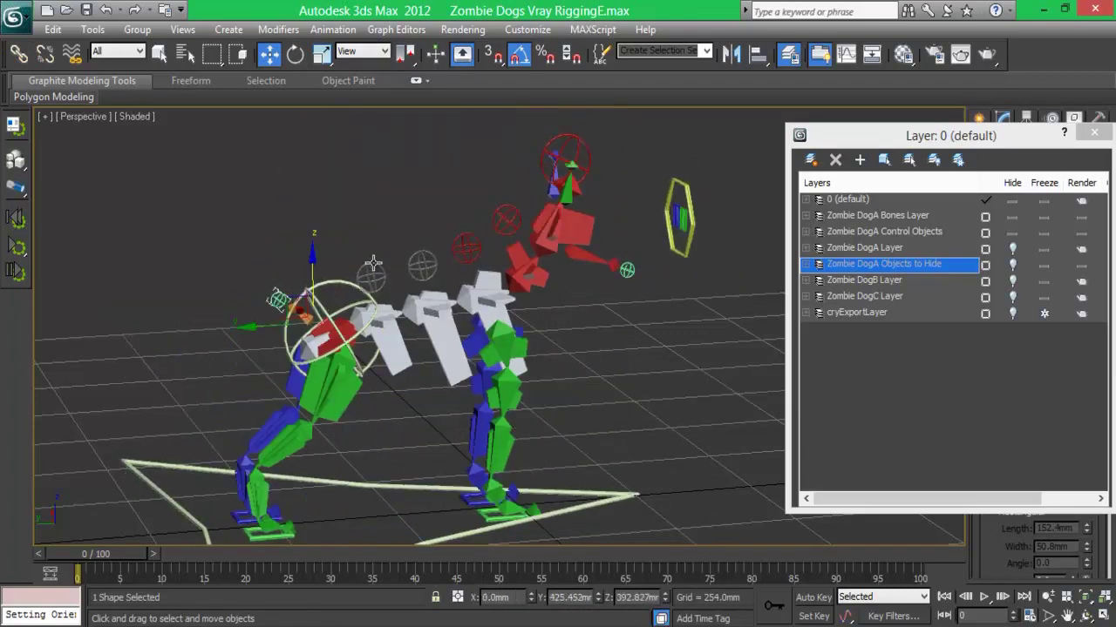
Link the circle and small head controls to the floor rectangle and test-move the rig
left_click(373, 263, "ctrl")
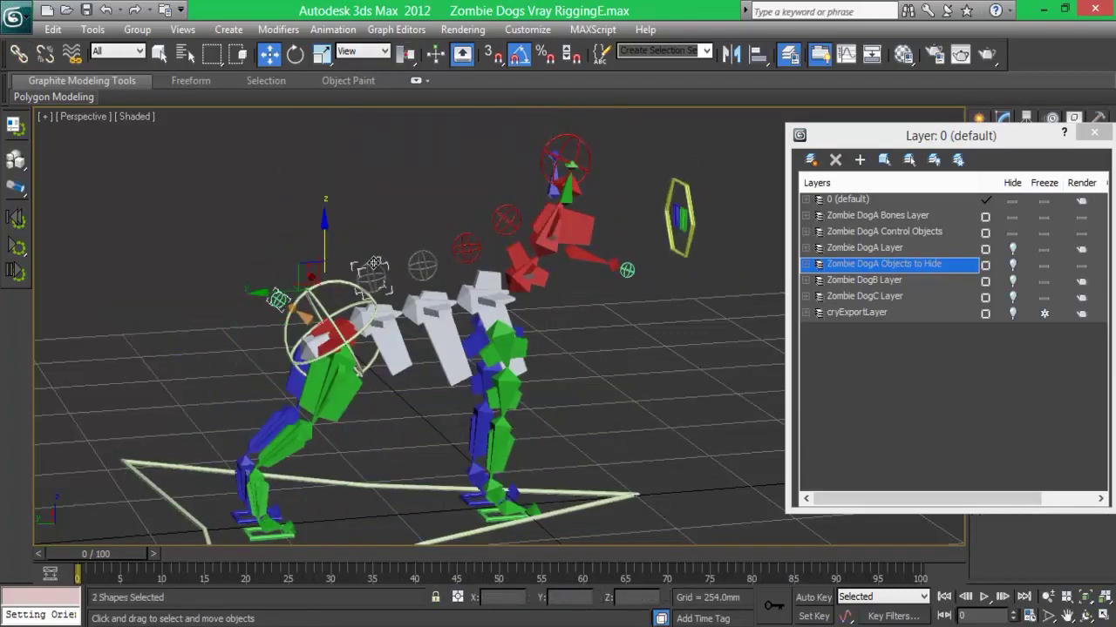
left_click(178, 464)
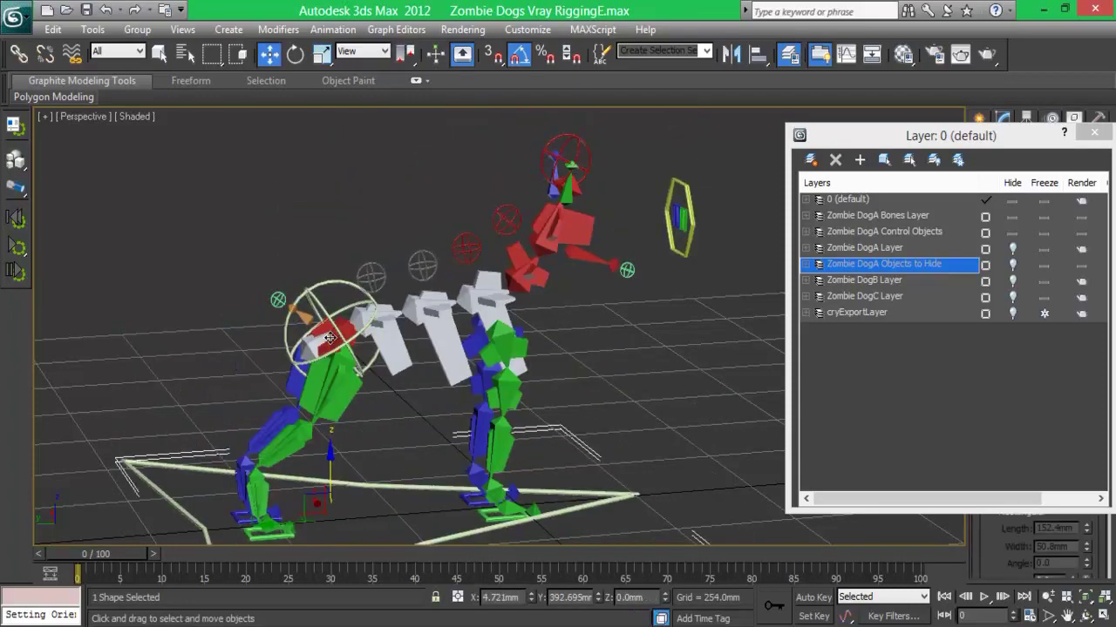
key("h")
left_click(267, 55)
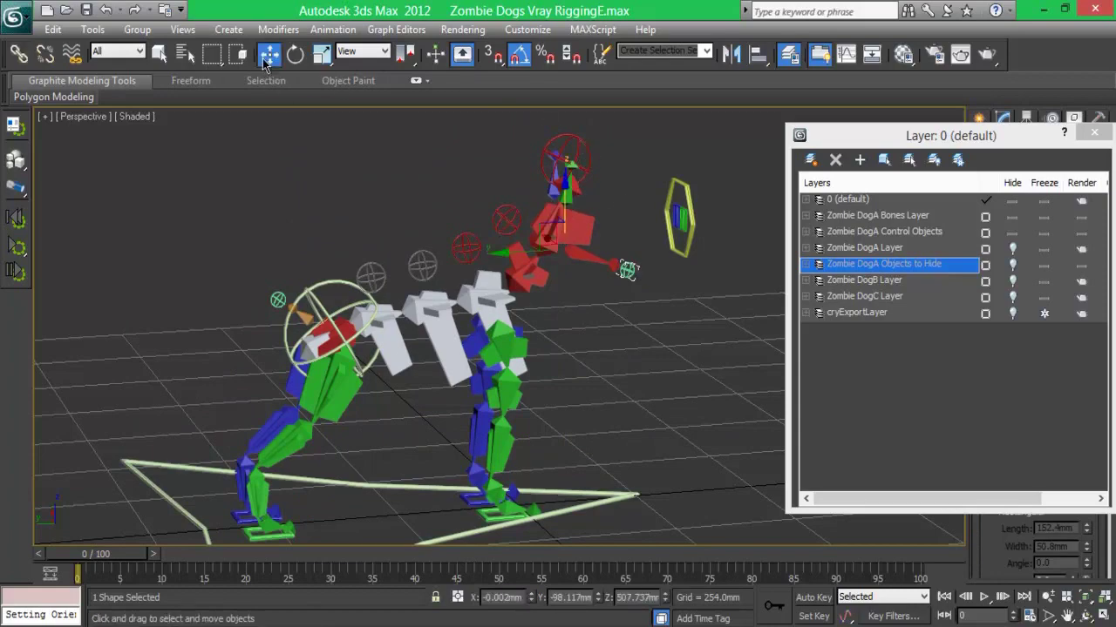
left_click(416, 490)
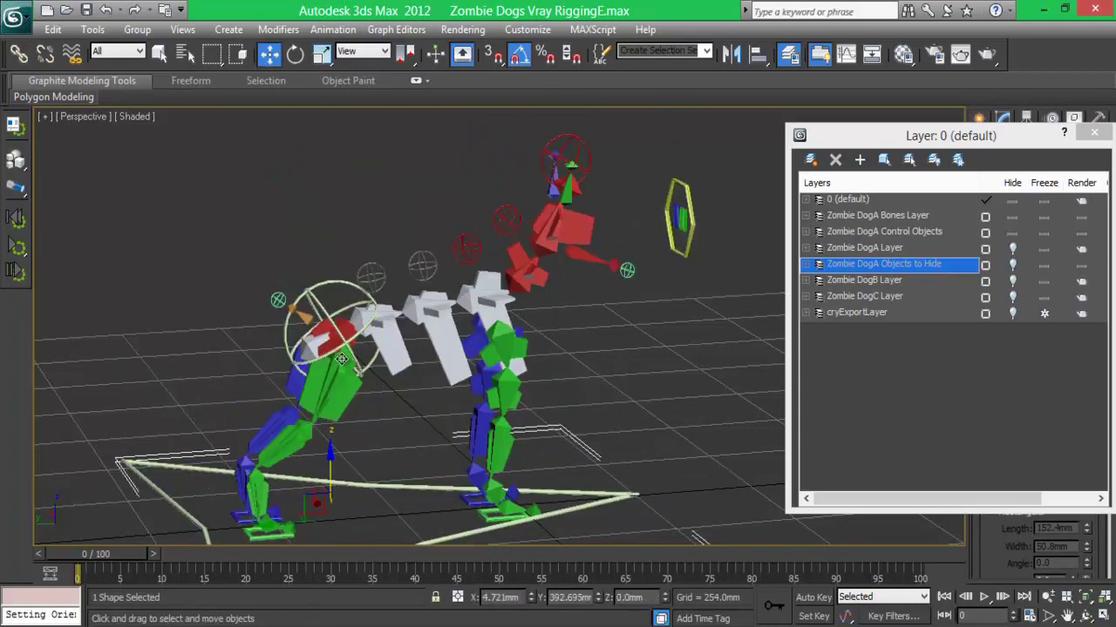
left_click(556, 199)
key("h")
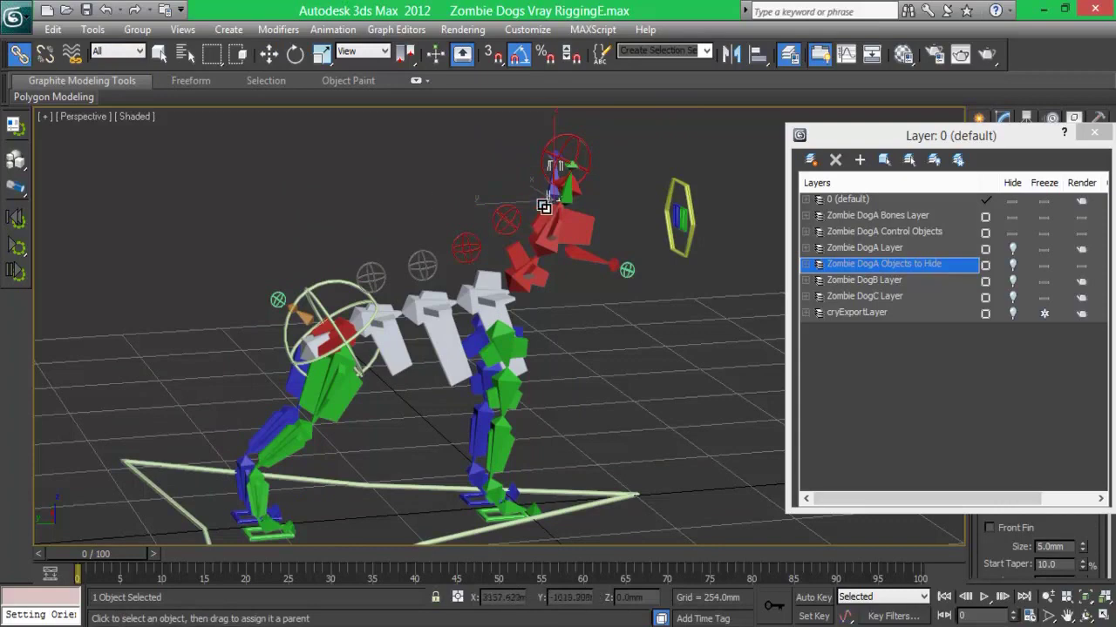
key("w")
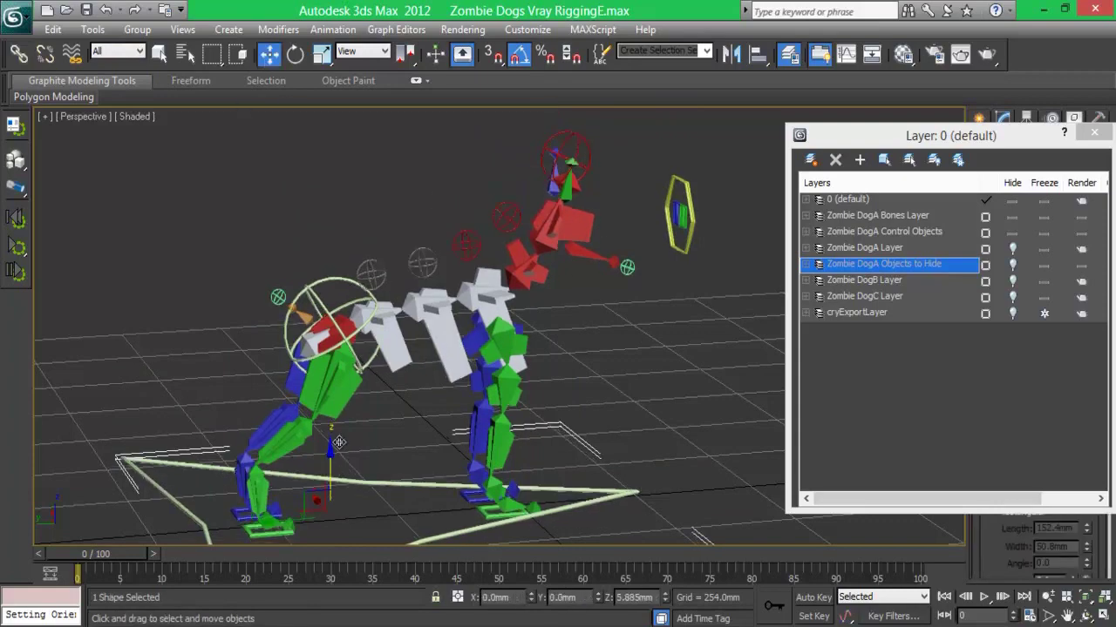
left_click_drag(164, 465, 138, 422)
key("ctrl+z")
key("ctrl+z")
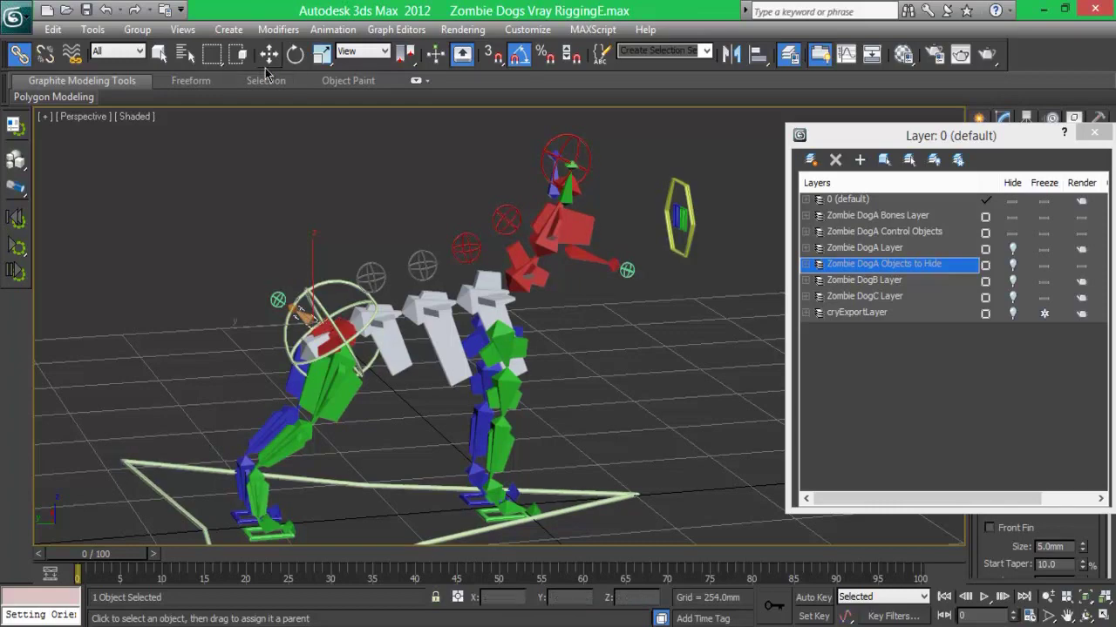
Move the floor rectangle again to confirm the links, undo, and reopen the Layer Manager
left_click(425, 485)
left_click_drag(424, 485, 436, 514)
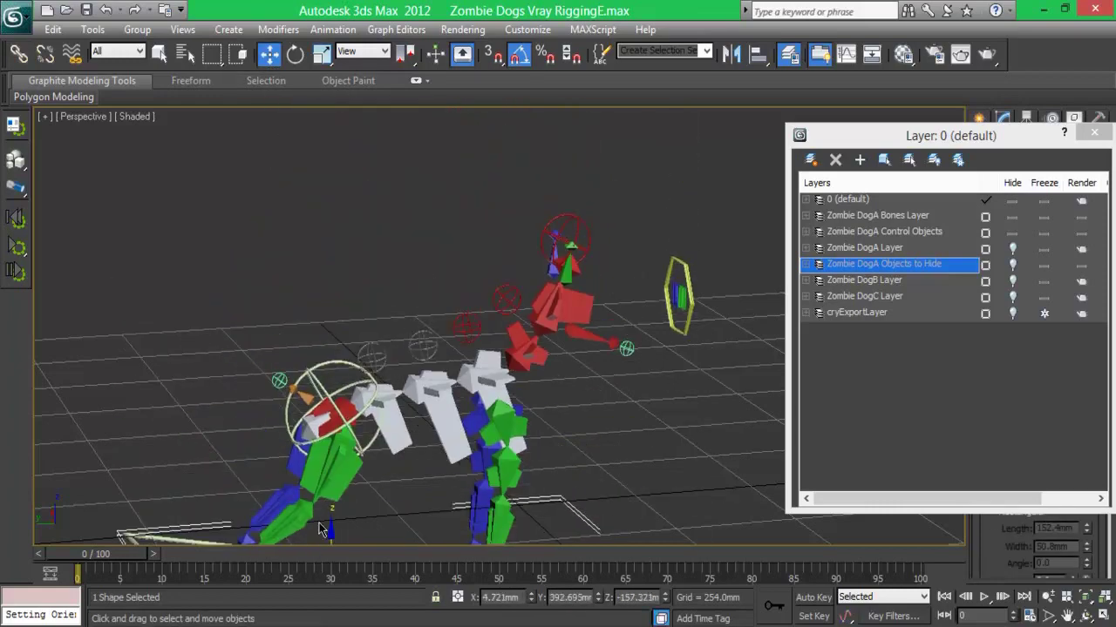
key("ctrl+z")
left_click(1094, 132)
left_click(794, 58)
Unhide the Zombie DogA Layer mesh and test-move the rig under it, undoing each move
left_click(1013, 250)
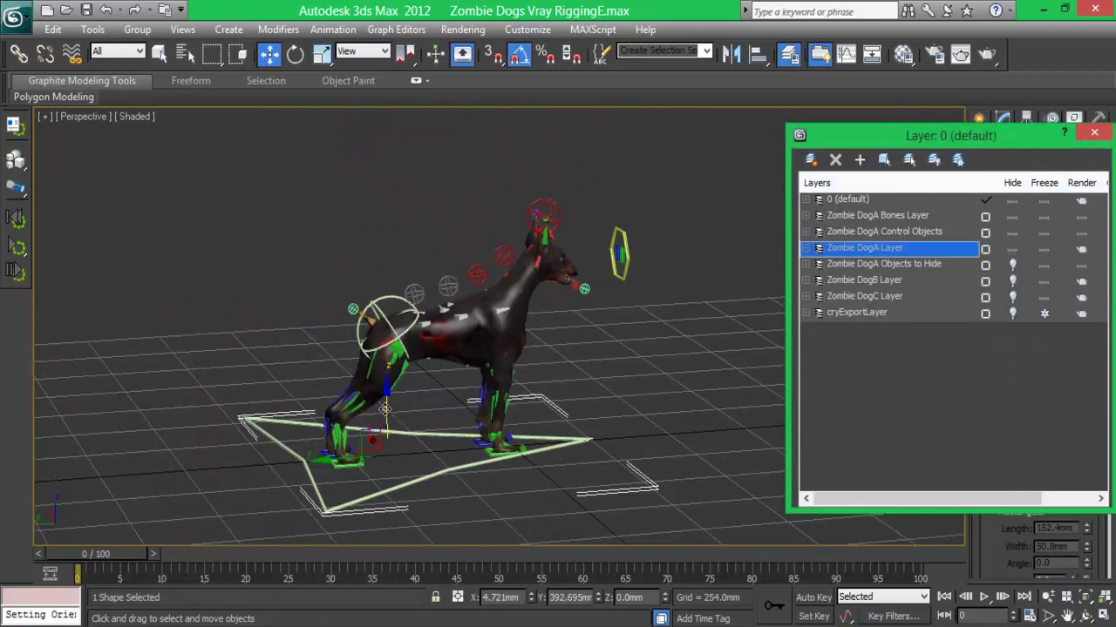
left_click_drag(404, 410, 403, 489)
key("ctrl+z")
key("r")
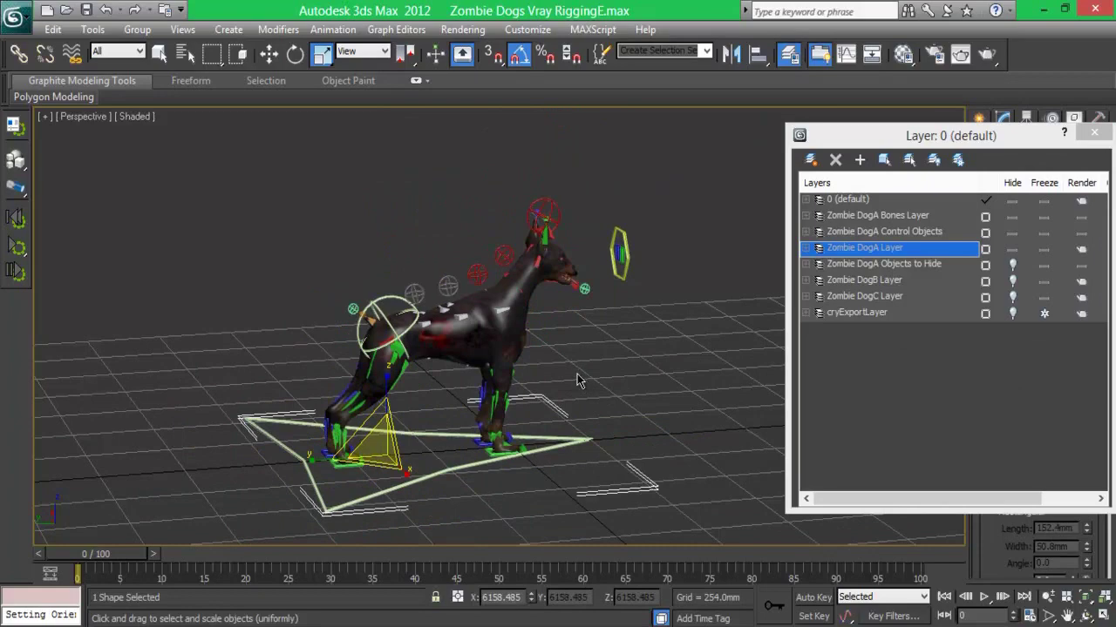
key("w")
left_click_drag(336, 457, 8, 458)
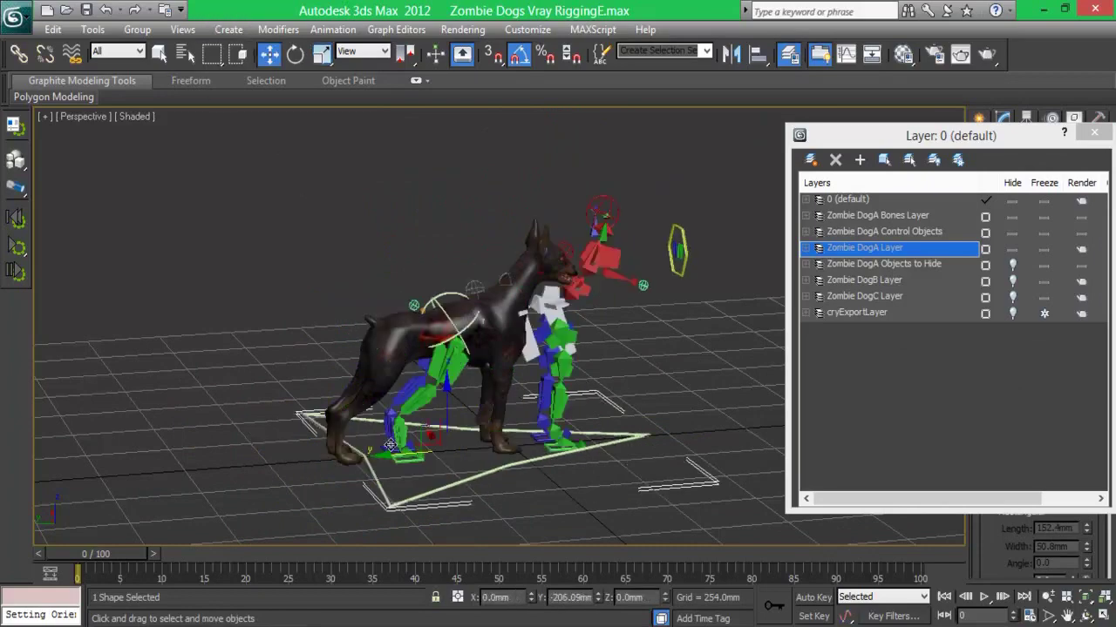
key("ctrl+z")
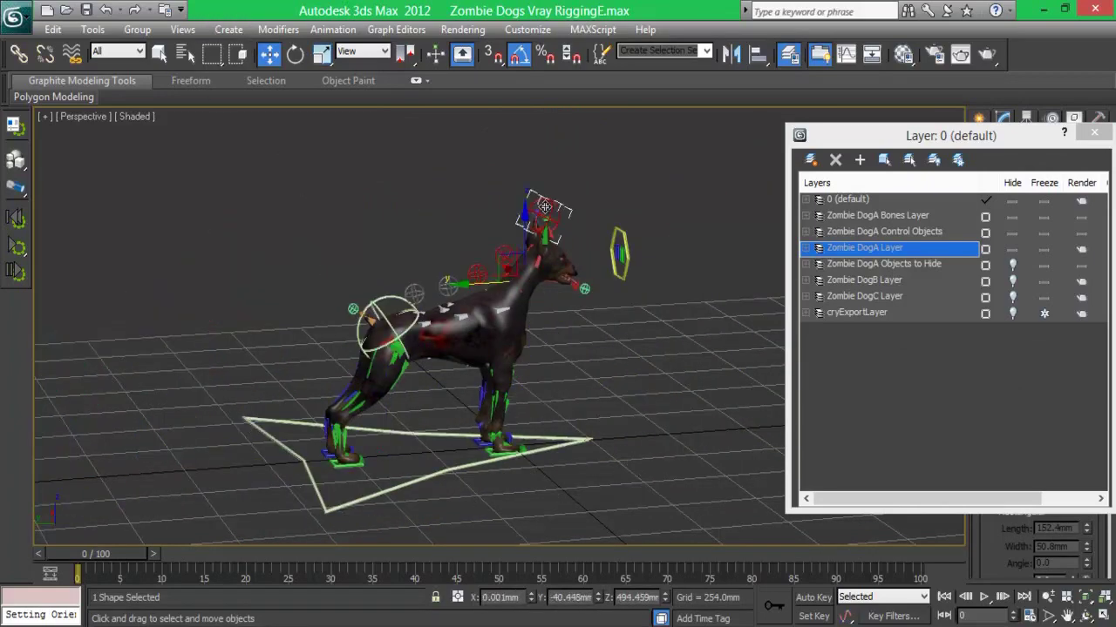
Rotate the head and neck controls to check the dog mesh follows them
key("e")
mouse_move(491, 225)
left_mouse_down()
mouse_move(484, 238)
mouse_move(501, 253)
left_mouse_up()
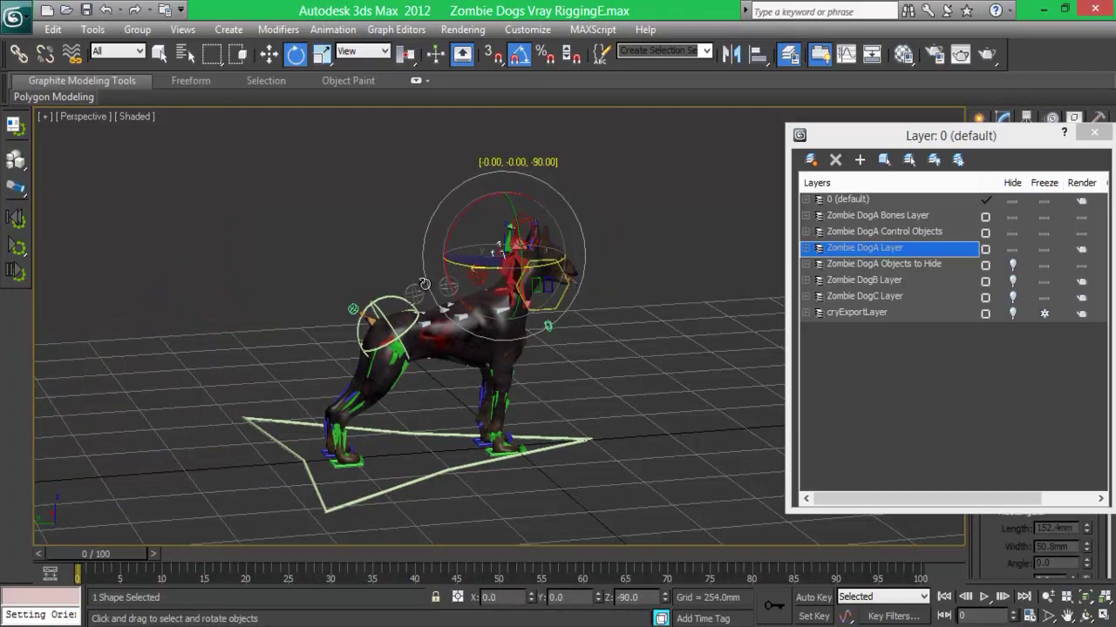
left_click_drag(429, 227, 462, 224)
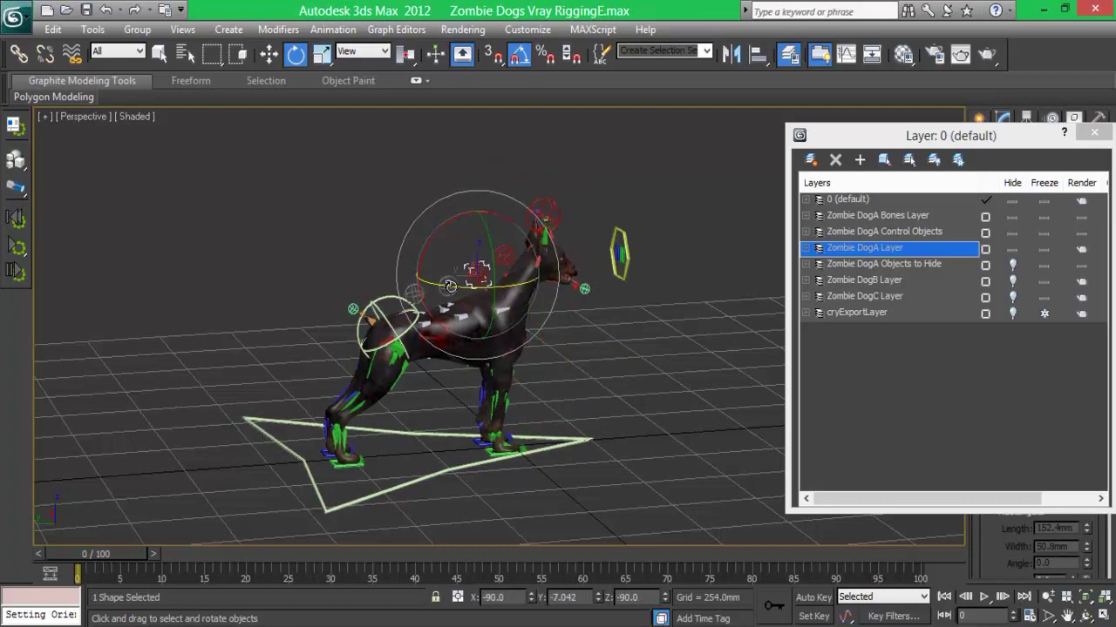
left_click_drag(436, 298, 447, 307)
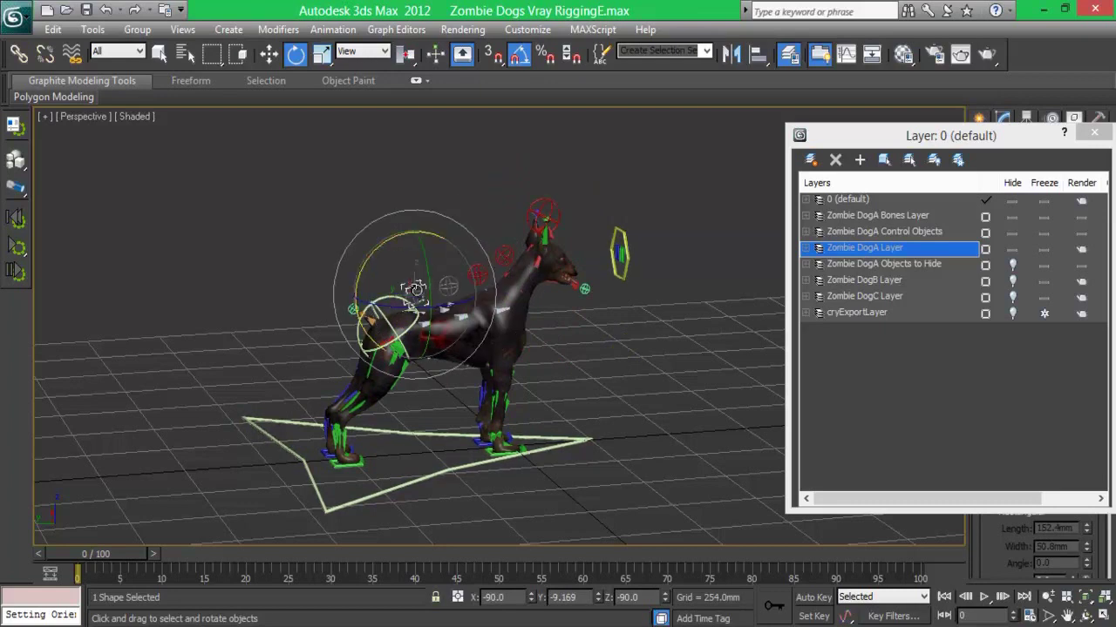
left_click_drag(364, 253, 430, 235)
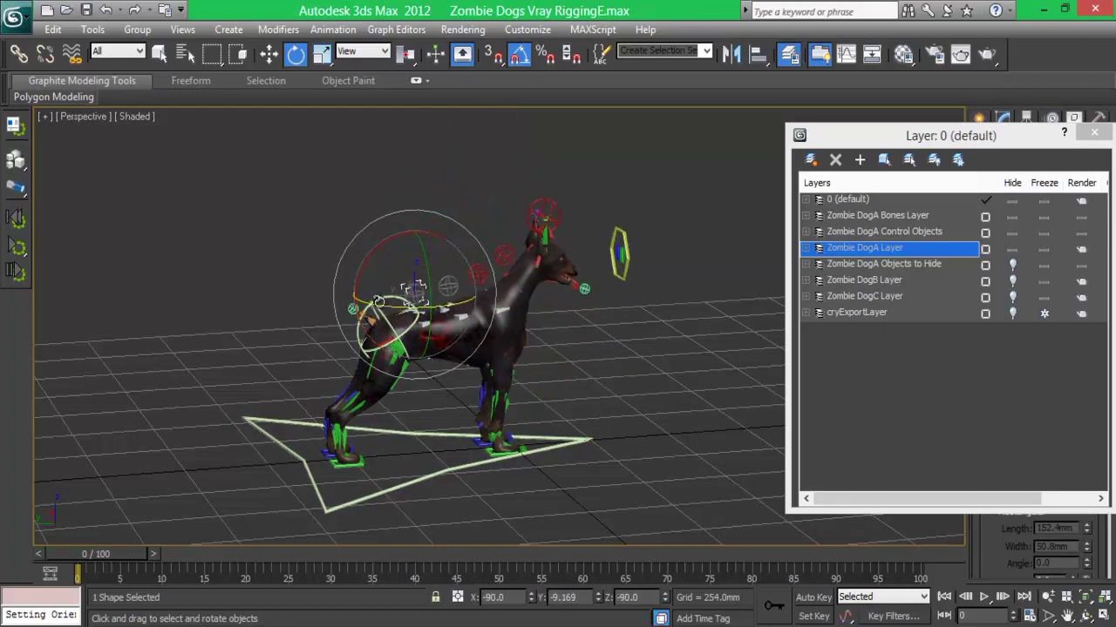
left_click_drag(337, 285, 401, 272)
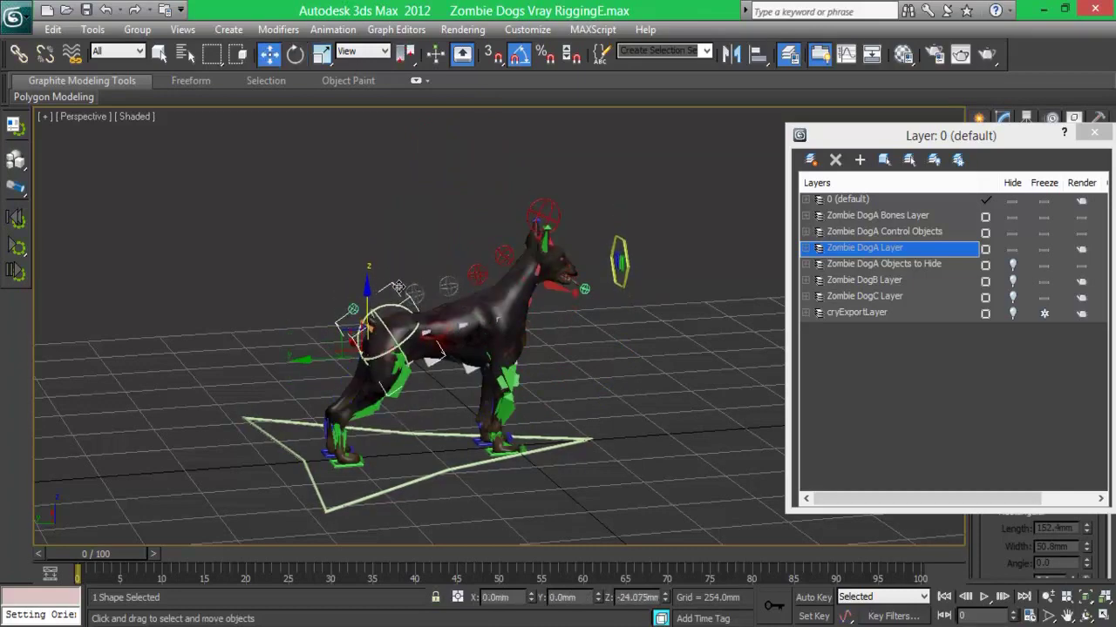
Pull the spine control to test body deformation, undo, and flip the root control -180 on X
left_click_drag(322, 349, 362, 360)
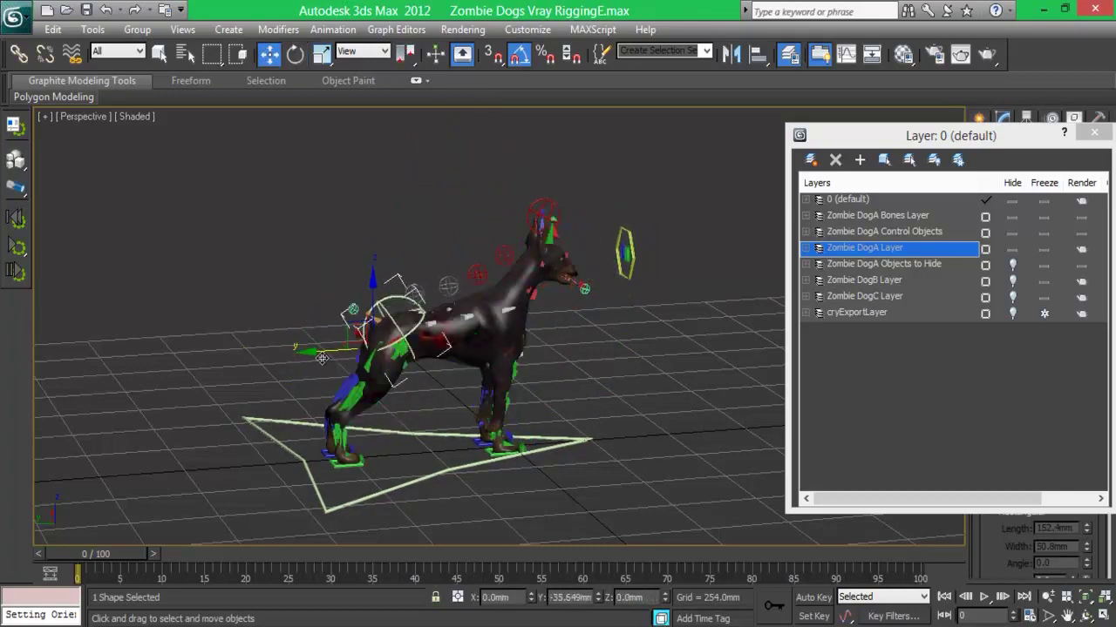
left_click_drag(347, 323, 245, 271)
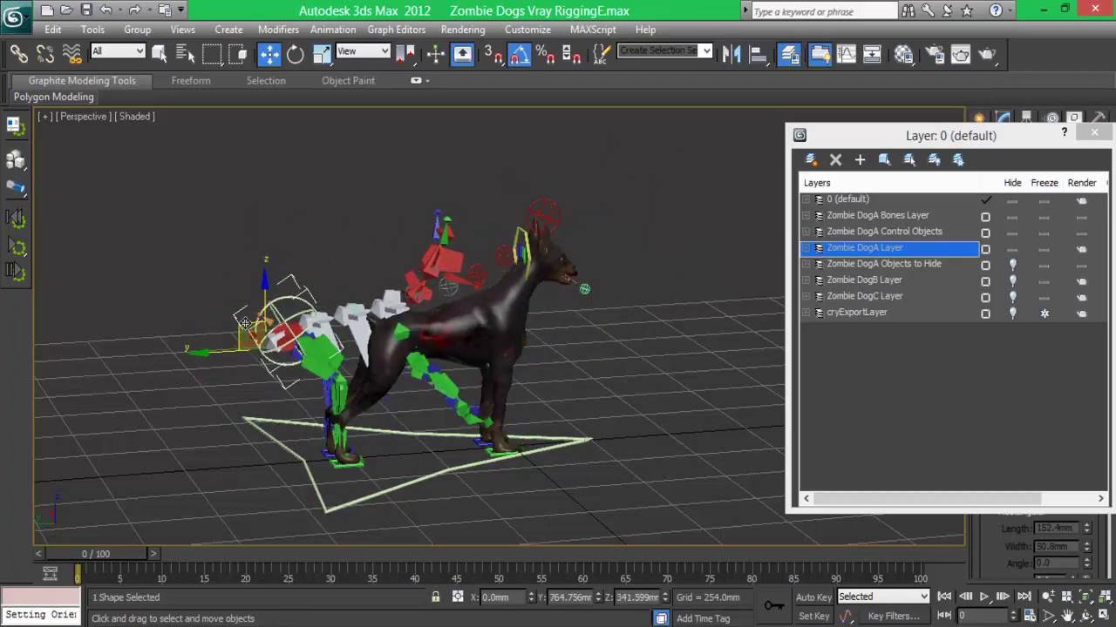
key("ctrl+z")
key("e")
mouse_move(445, 472)
left_mouse_down()
mouse_move(296, 494)
mouse_move(349, 453)
left_mouse_up()
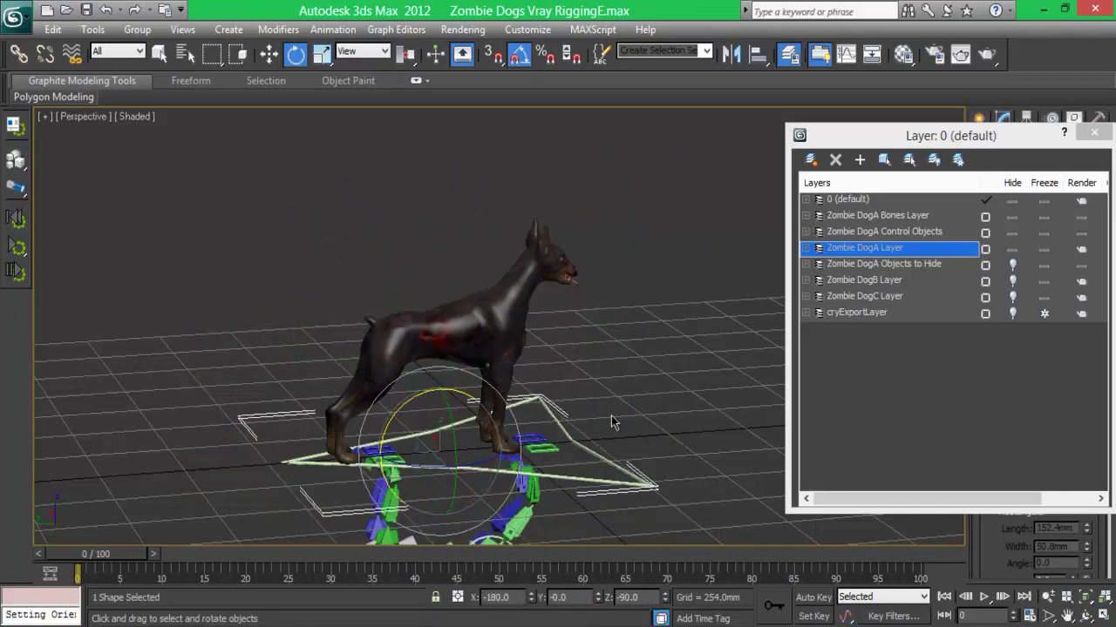
Rotate the root control back upright, frame the whole rig in front view, and select an eye control
scroll(436, 392, "down", 2)
left_click_drag(854, 144, 895, 201)
middle_click_drag(611, 262, 729, 276, "alt")
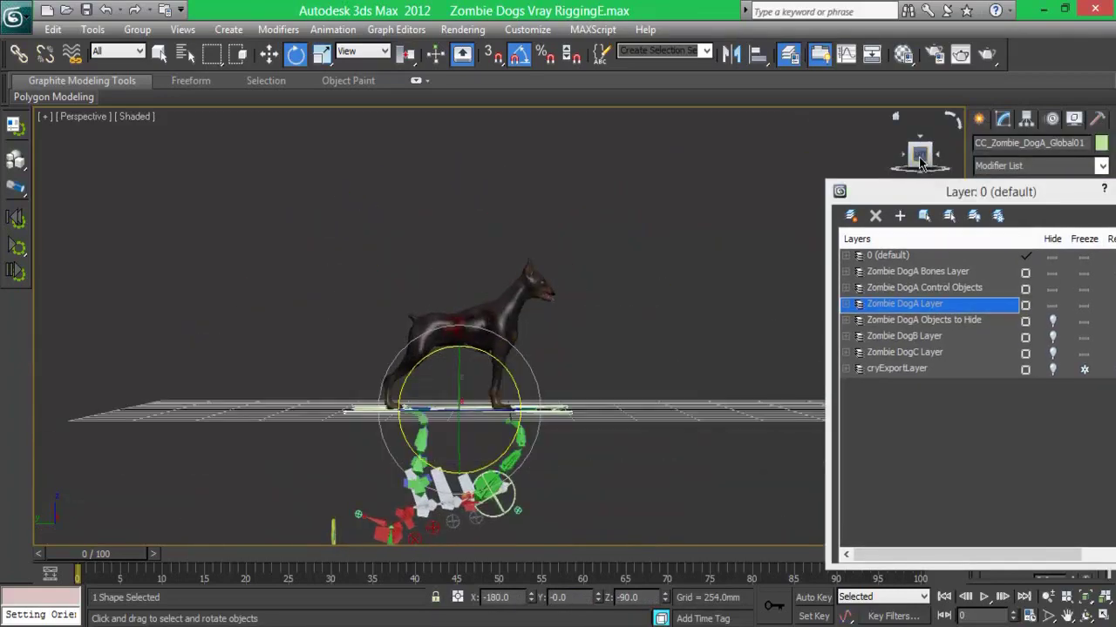
left_click_drag(527, 409, 531, 426)
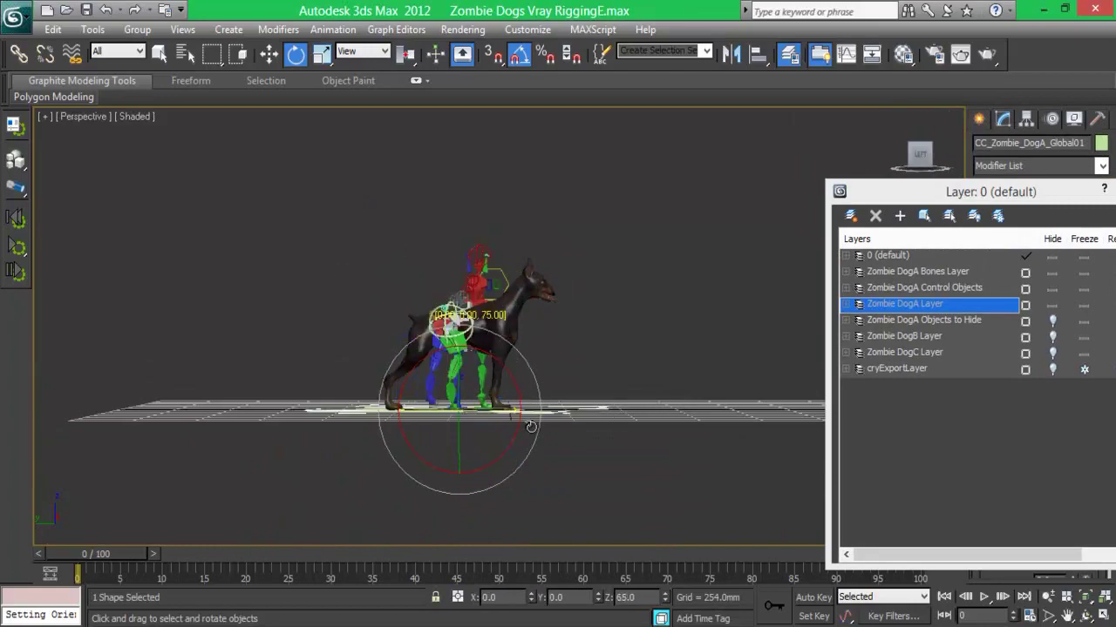
double_click(447, 384)
key("z")
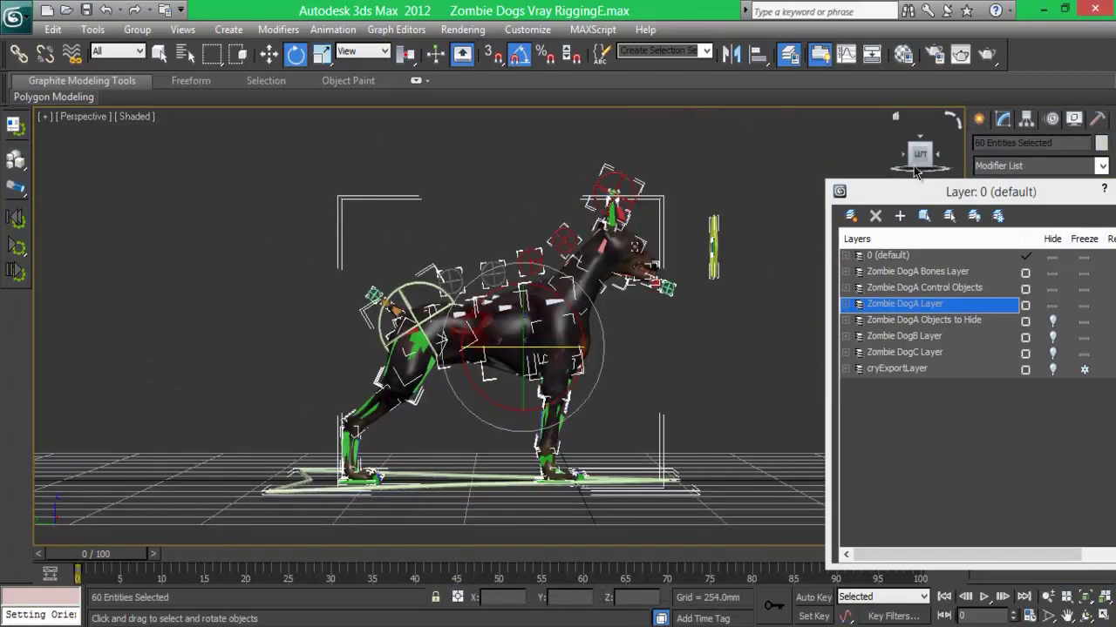
left_click(916, 172)
left_click(558, 269)
Zoom to the eye control and test-move it, cancelling the move
key("z")
key("w")
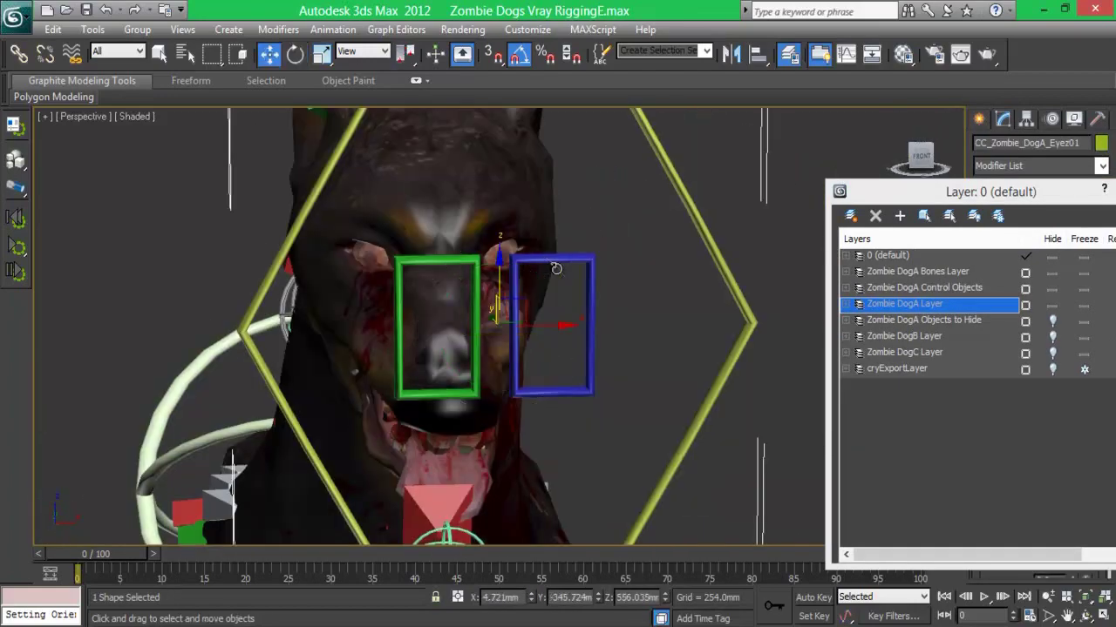
left_click_drag(491, 269, 567, 364)
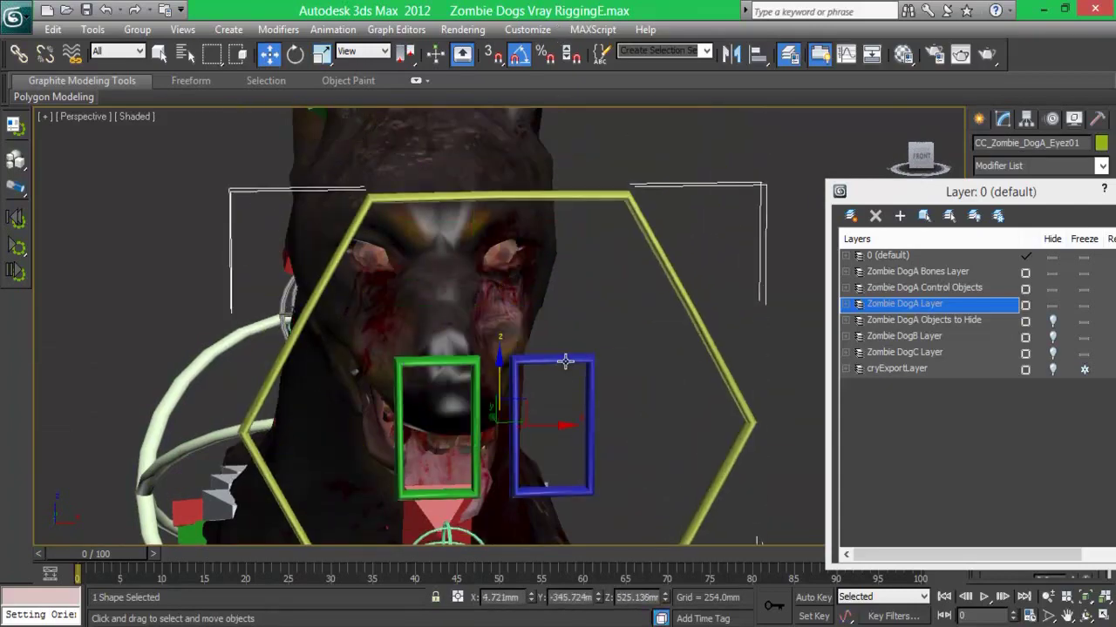
right_click(568, 363)
Hide the Zombie_DogA mesh, unhide Objects to Hide, and select the right eyeball R_Eye01
left_click(852, 325)
left_click(850, 305)
left_click(1025, 401)
left_click(1052, 416)
left_click(381, 253)
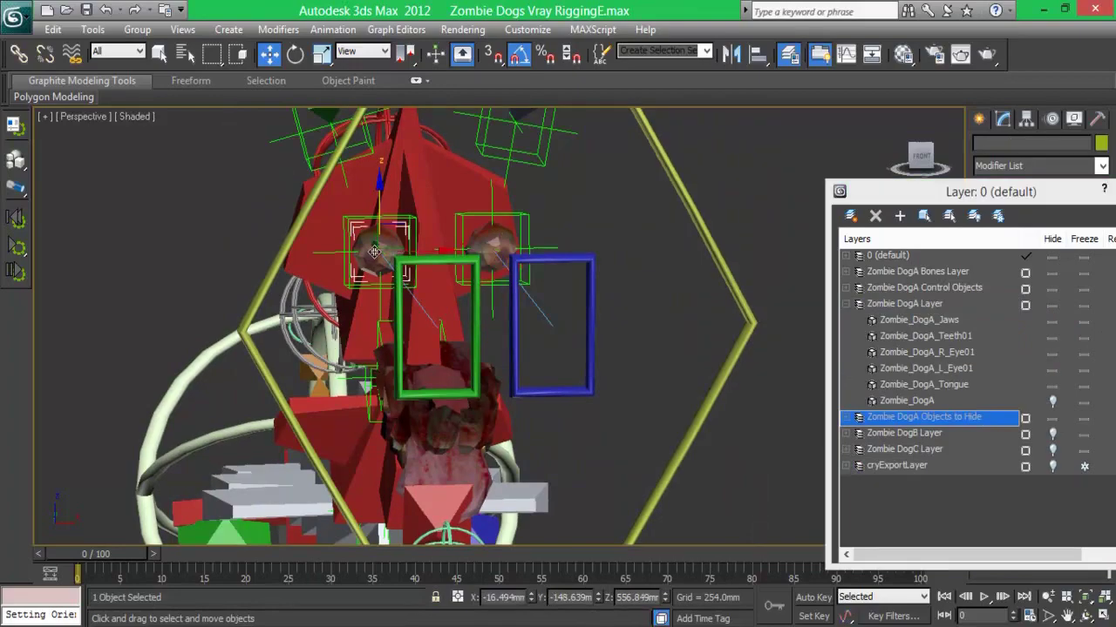
middle_click_drag(652, 309, 732, 152, "alt")
left_click(332, 28)
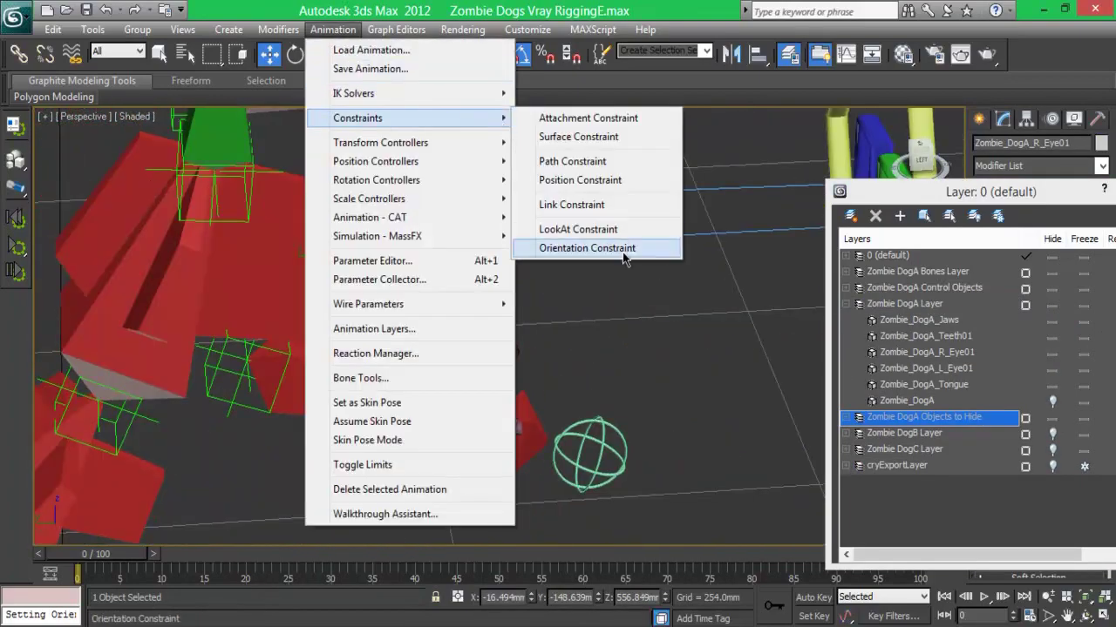
Orientation-constrain the right eyeball to the right eye control
left_click(617, 249)
left_click(417, 266)
left_click_drag(959, 191, 727, 209)
scroll(1080, 488, "down", 5)
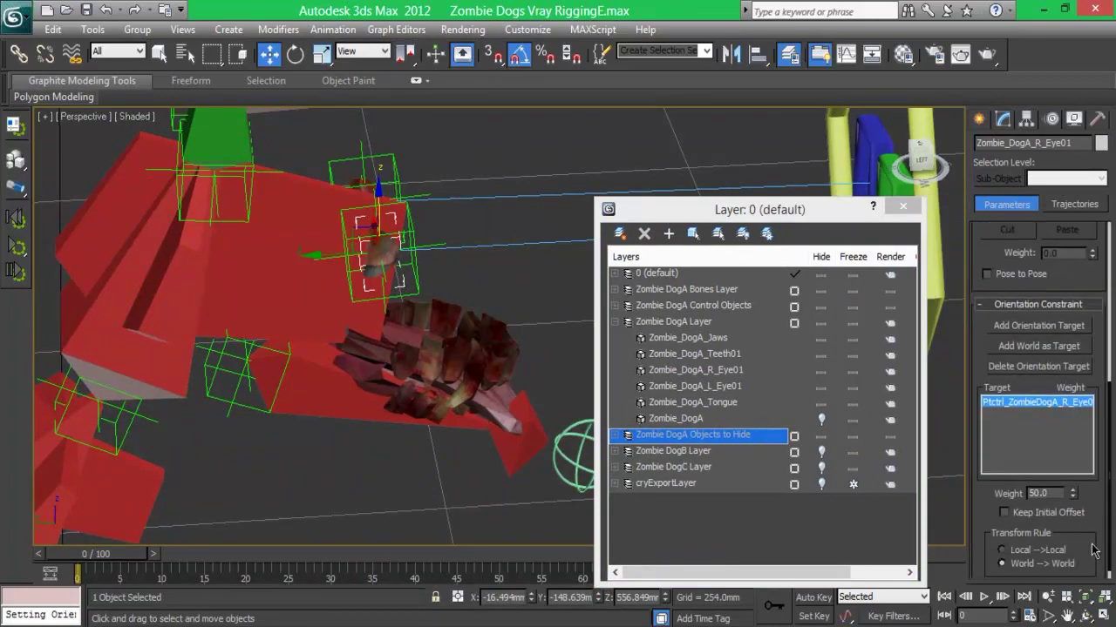
Orientation-constrain L_Eye01 to the left eye control and unhide the Zombie_DogA mesh
left_click(370, 181)
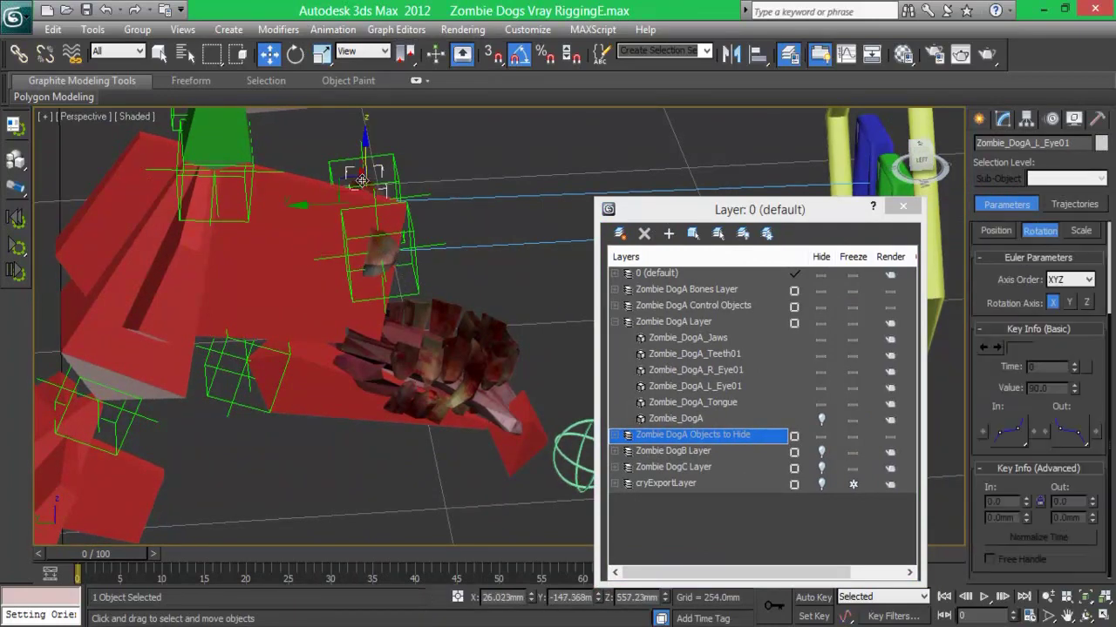
left_click(332, 28)
left_click(610, 248)
left_click(408, 158)
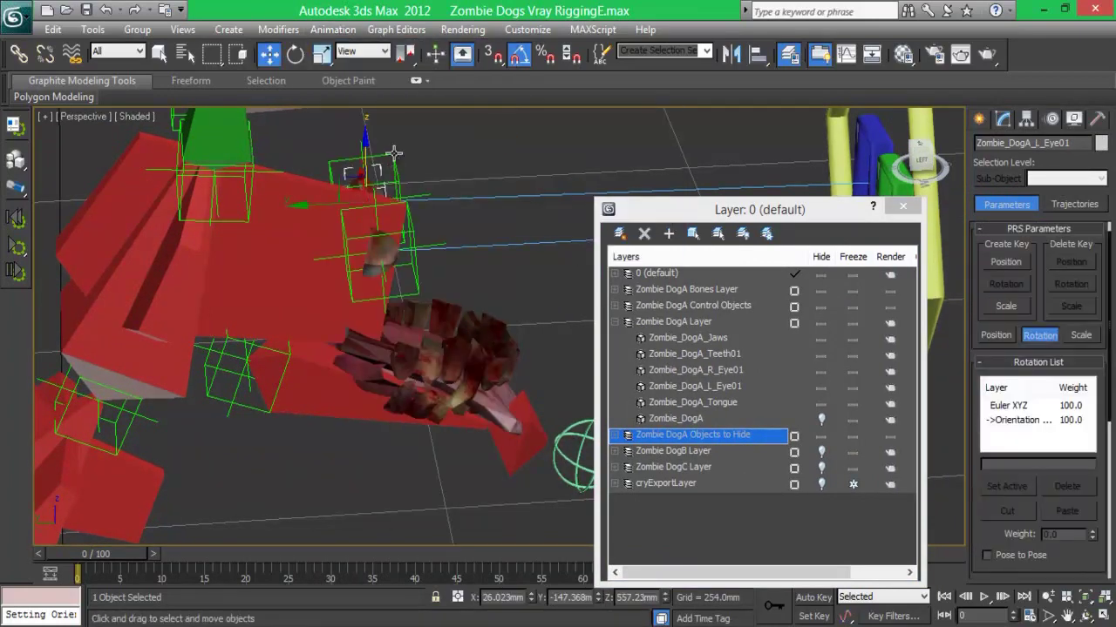
scroll(1089, 481, "down", 3)
scroll(1086, 489, "down", 3)
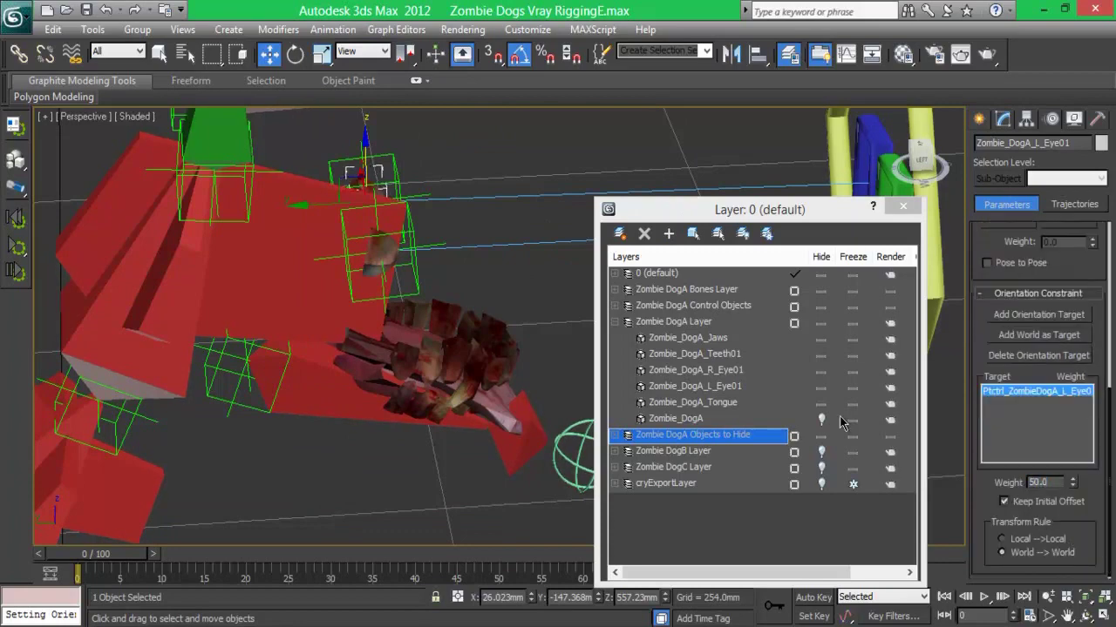
left_click(919, 150)
left_click(333, 229)
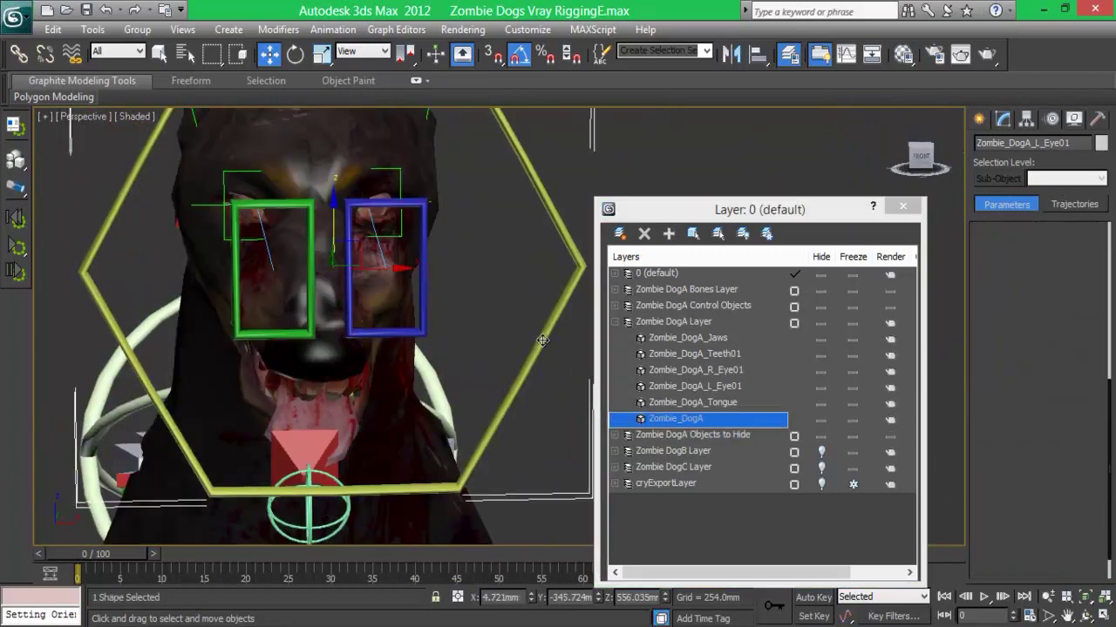
Hide the Objects to Hide layer and test-move the left and right eye controls, undoing each
left_click_drag(333, 228, 333, 228)
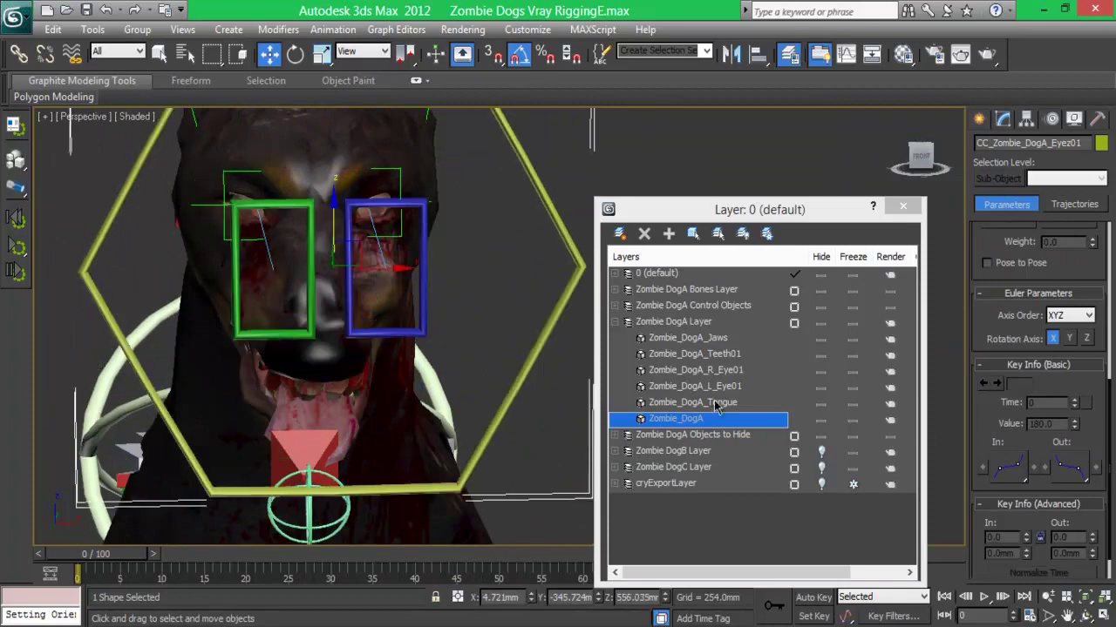
left_click(697, 434)
left_click(425, 298)
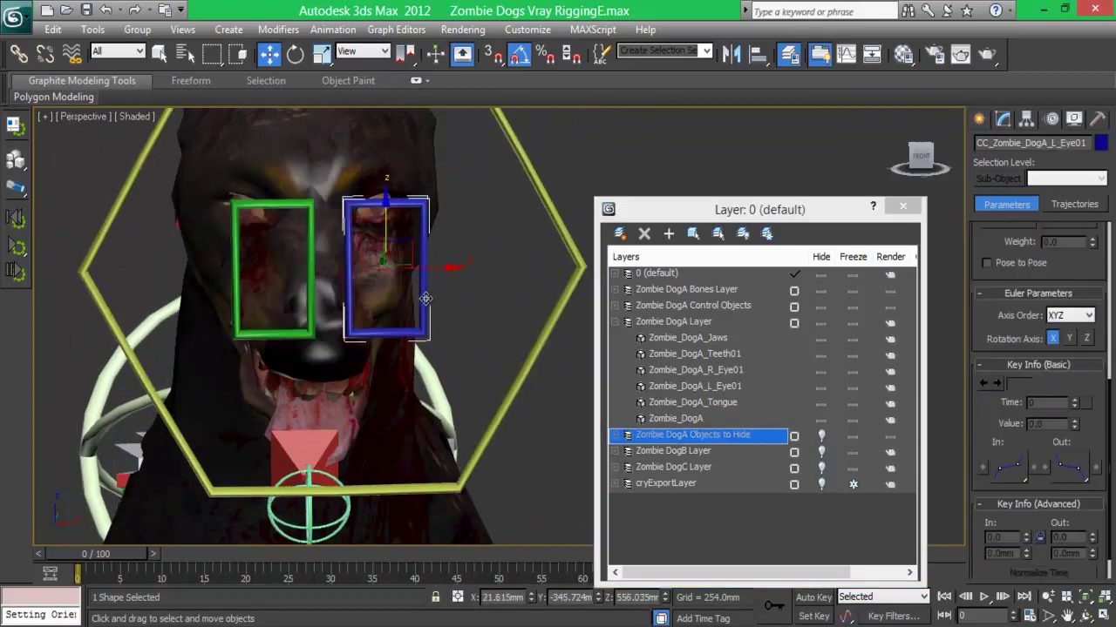
left_click_drag(448, 266, 637, 305)
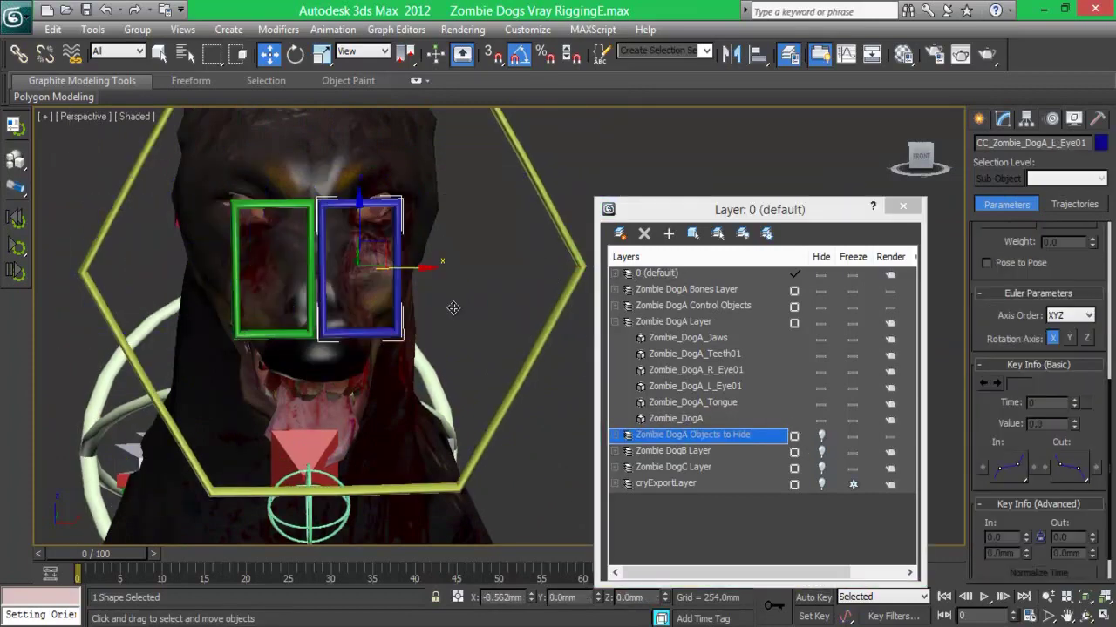
key("ctrl+z")
left_click(312, 261)
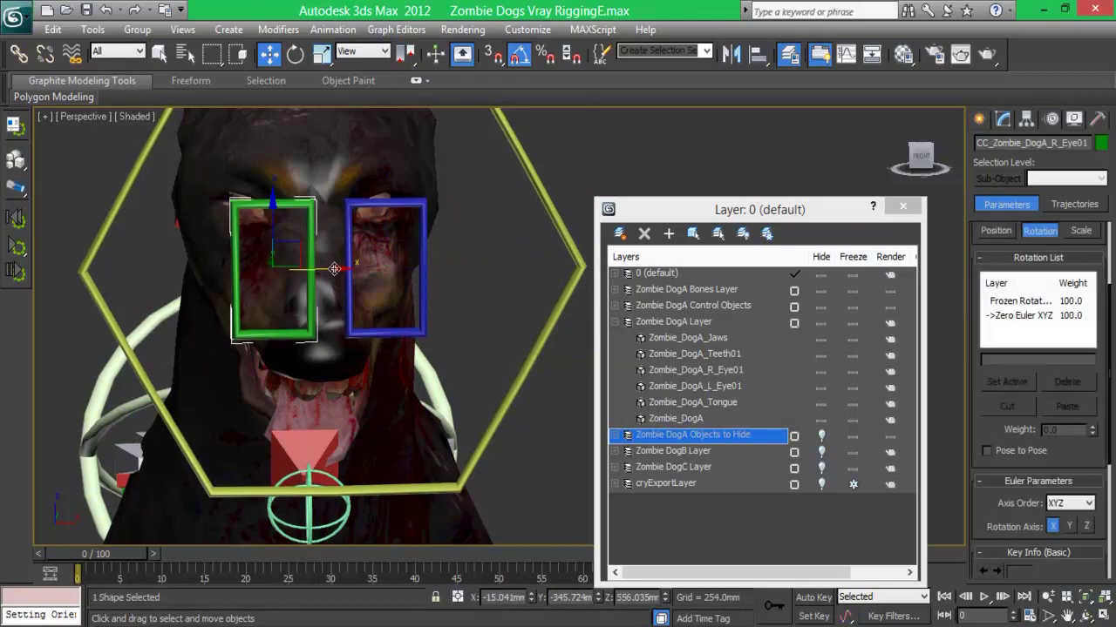
left_click_drag(318, 288, 71, 291)
key("ctrl+z")
left_click_drag(279, 262, 470, 261)
key("ctrl+z")
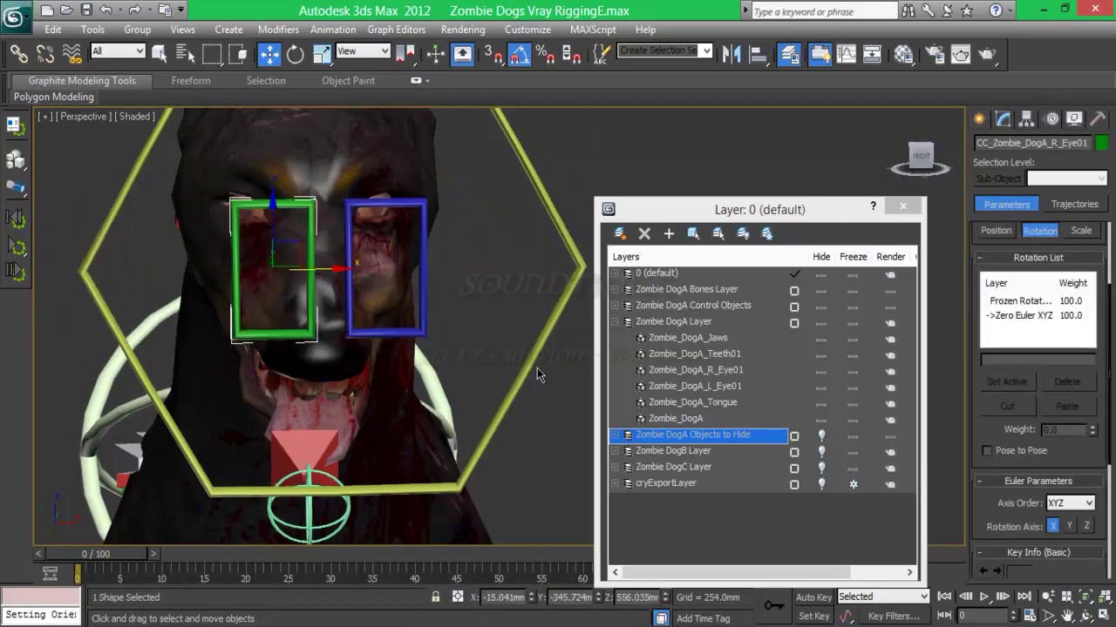
Rotate the yellow hexagon Eyez01 control about 85 degrees to test both eyes
left_click(523, 373)
key("e")
mouse_move(409, 261)
left_mouse_down()
mouse_move(417, 298)
mouse_move(328, 367)
left_mouse_up()
key("ctrl+z")
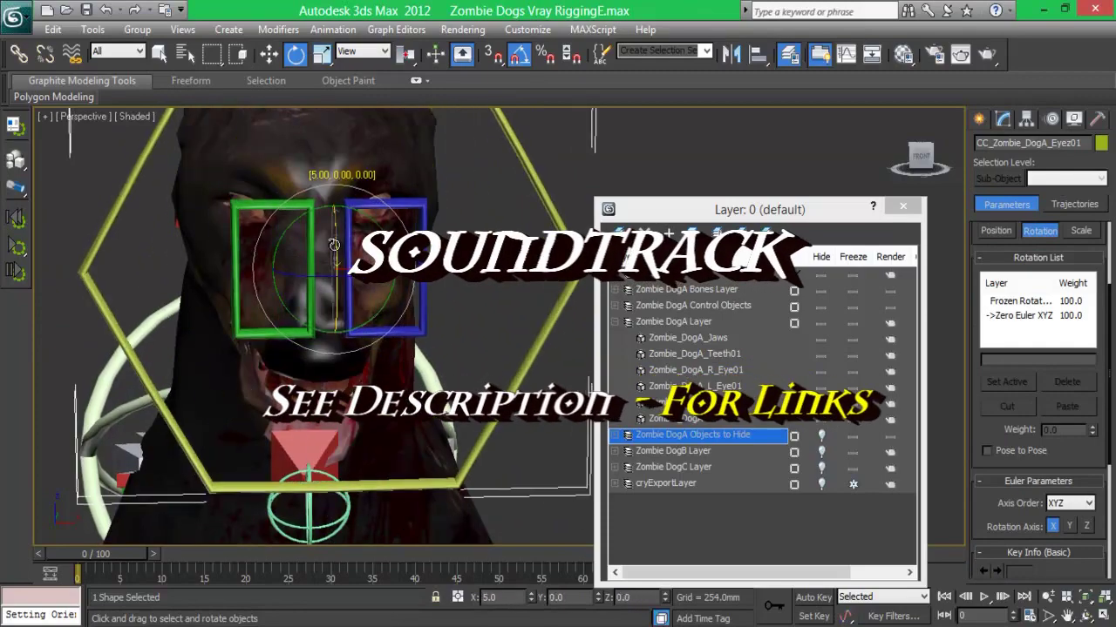
Rotate Eyez01 through several orientations, undo, and orbit to a side view of the head
key("ctrl+z")
left_click_drag(373, 224, 545, 291)
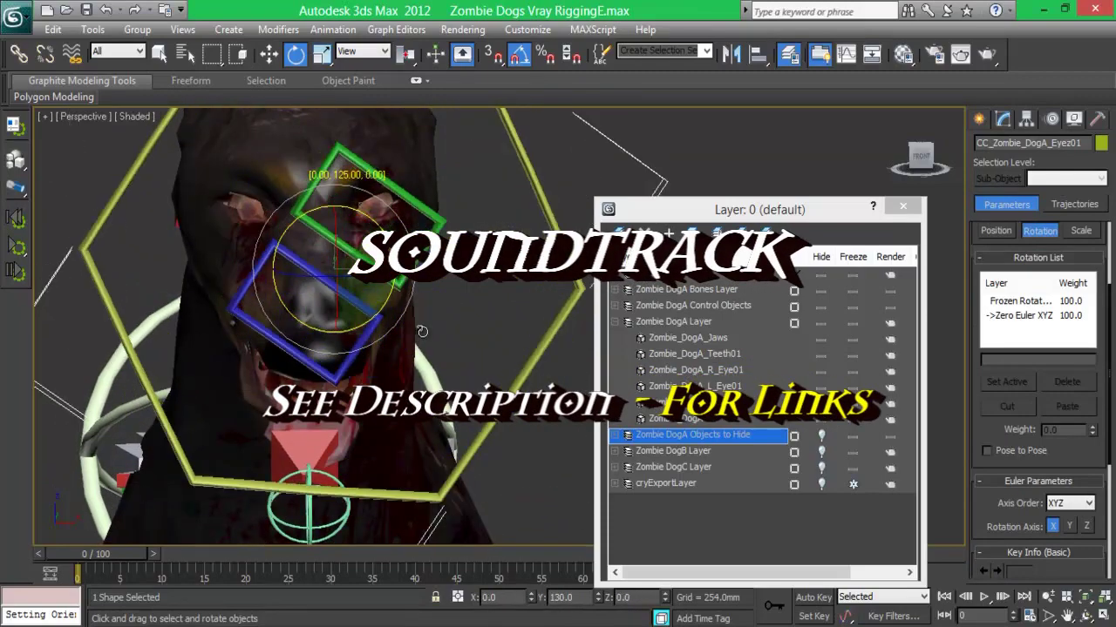
key("ctrl+z")
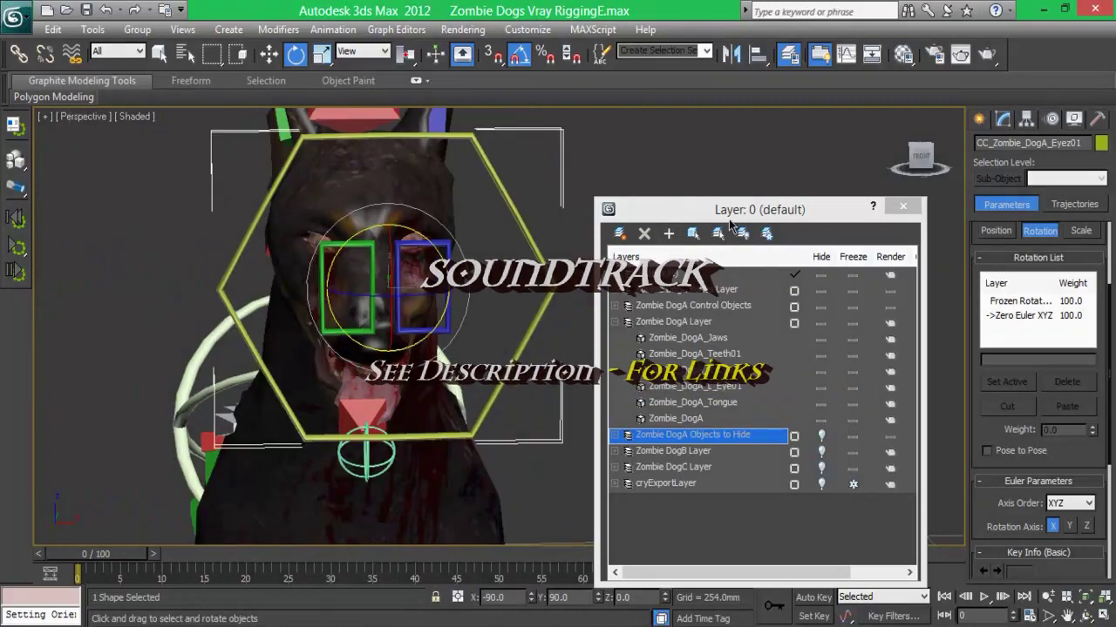
middle_click_drag(544, 291, 318, 323, "alt")
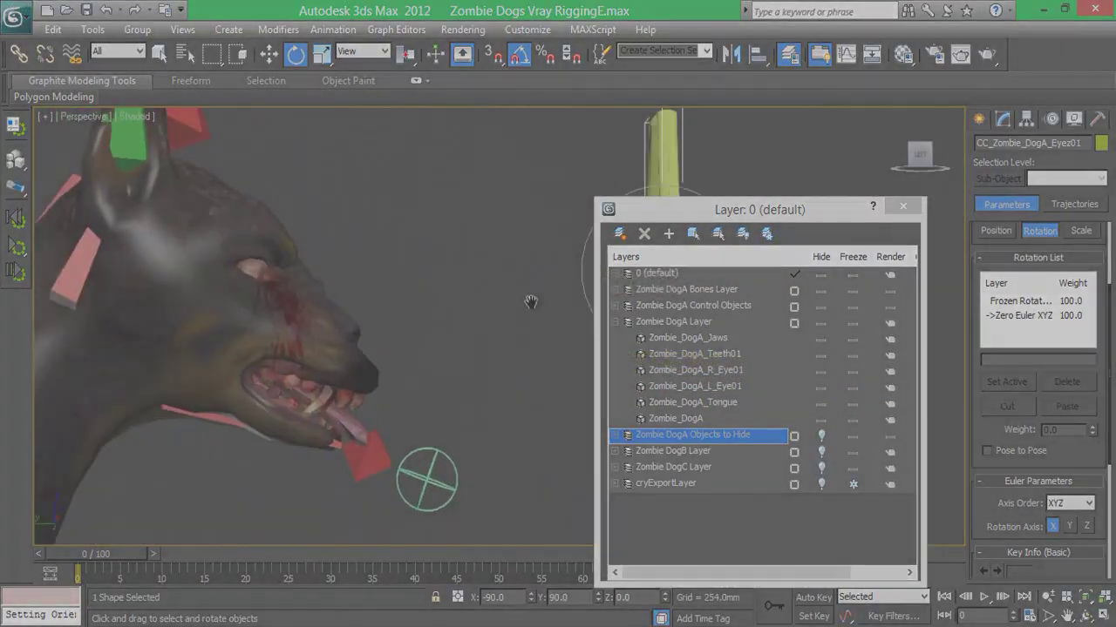